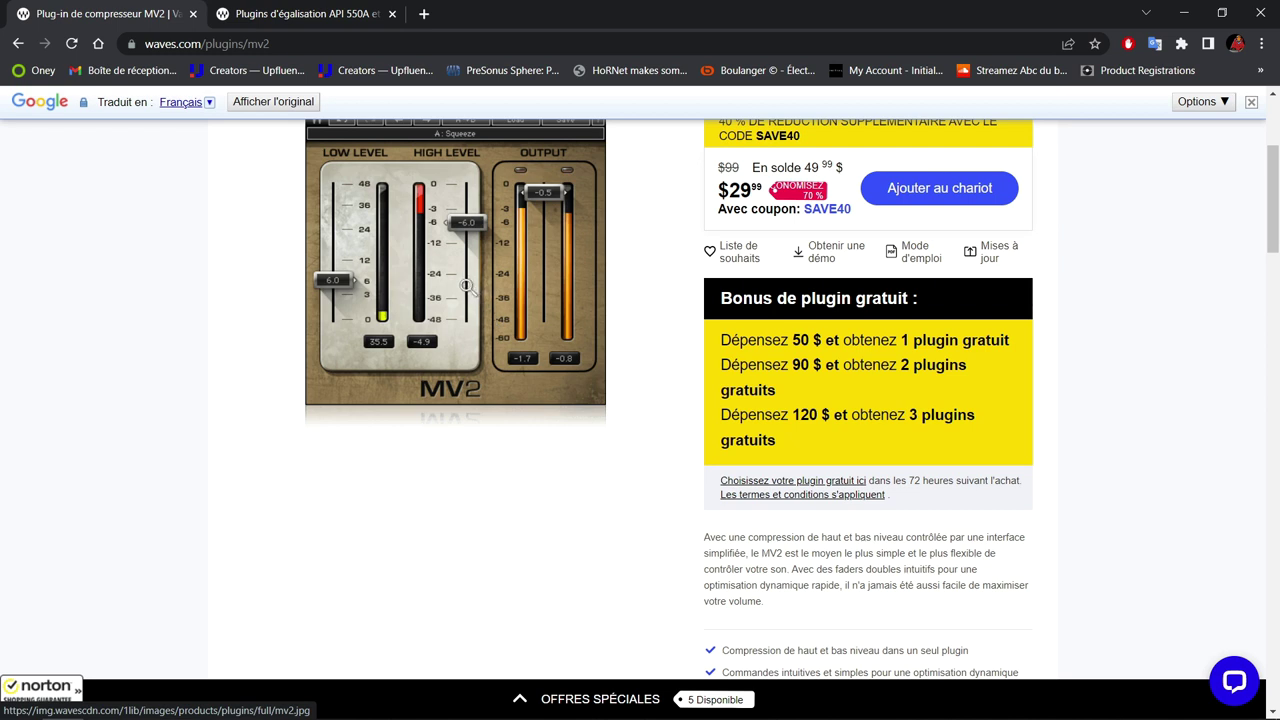
View the API 550 plugin's product page on the Waves website.
{"action": "left_click", "coordinate": [330, 14]}
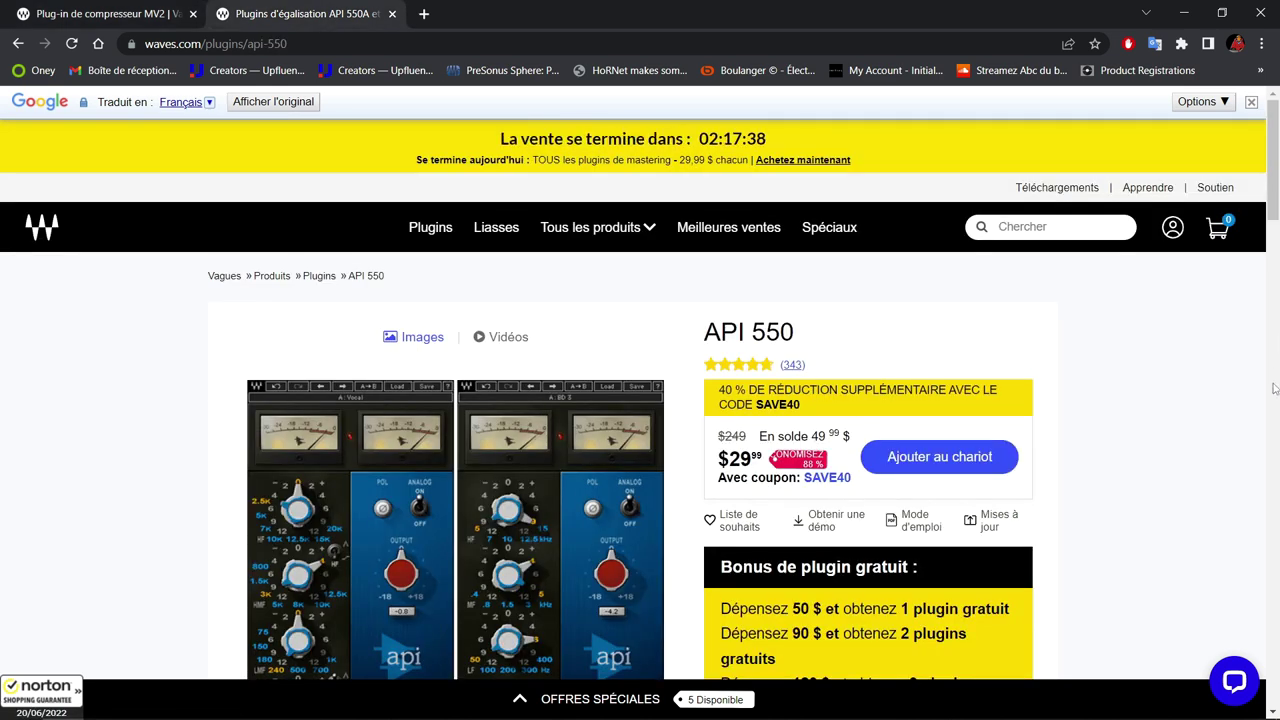
{"action": "mouse_move", "coordinate": [1274, 195]}
{"action": "left_mouse_down"}
{"action": "mouse_move", "coordinate": [1276, 250]}
{"action": "mouse_move", "coordinate": [1276, 212]}
{"action": "left_mouse_up"}
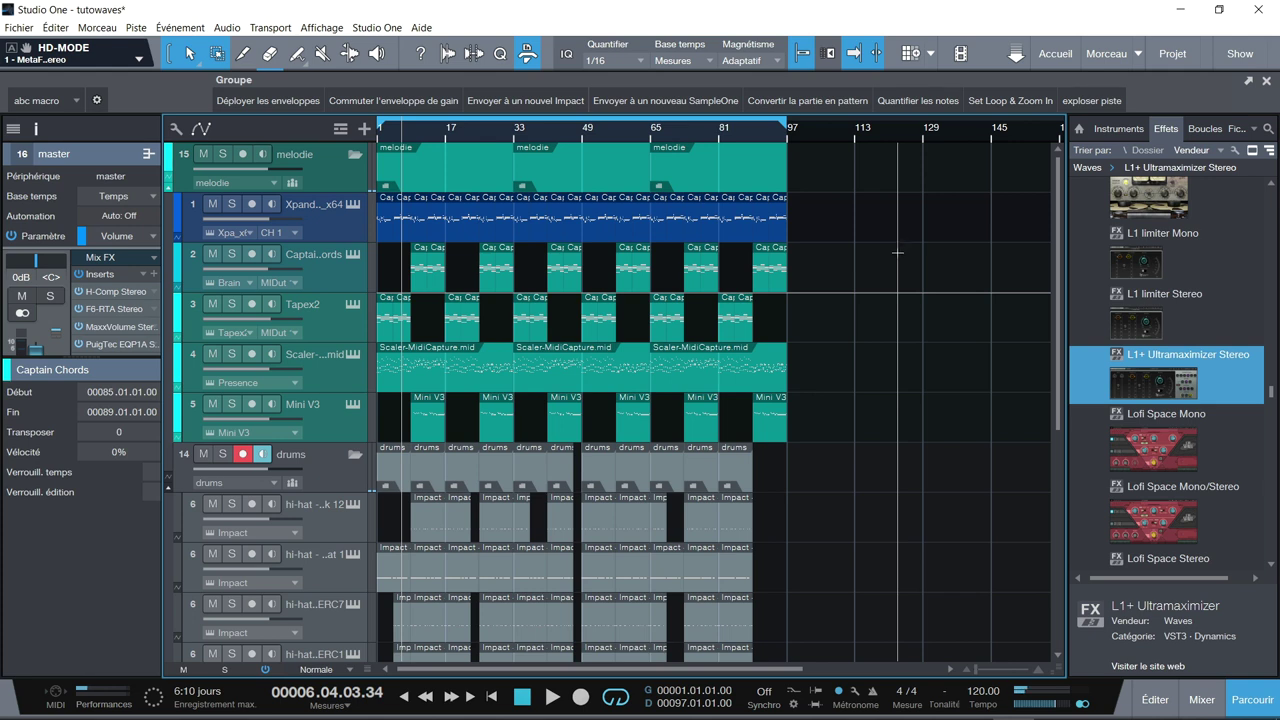
In Studio One, play the song from the beginning, checking the mixer channels and arrangement during playback, and stop it.
{"action": "key", "text": "Home"}
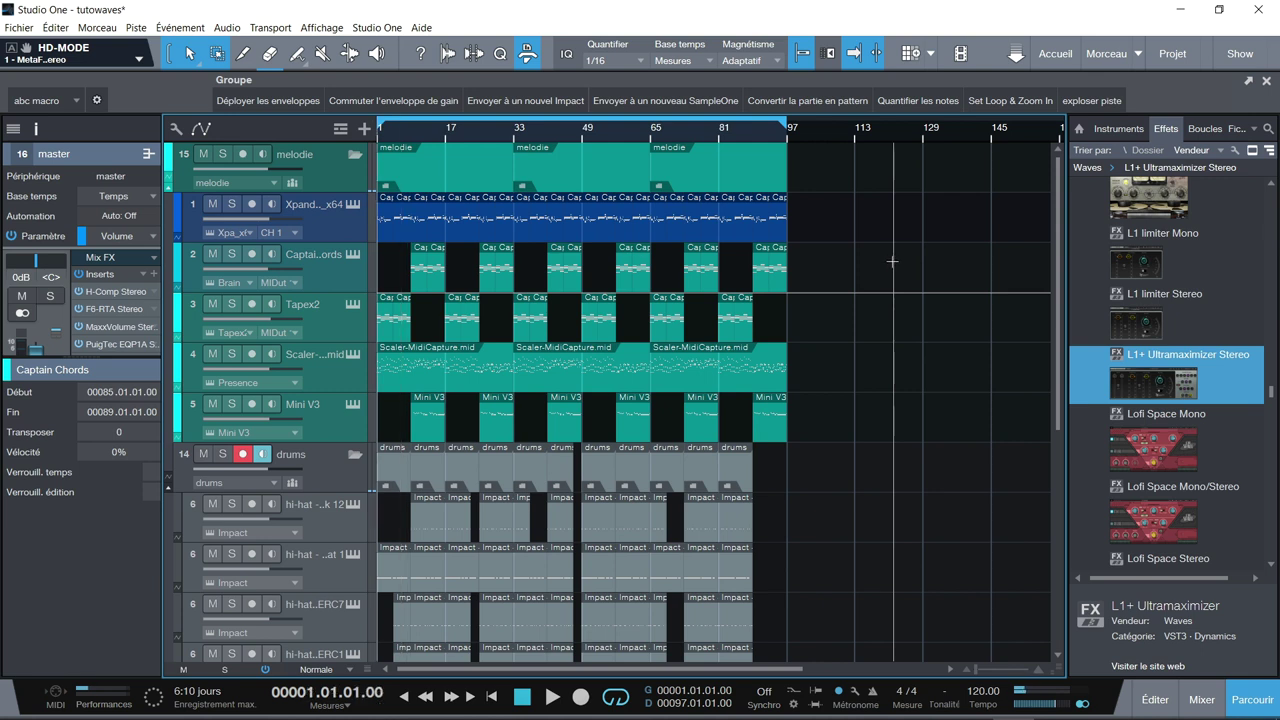
{"action": "key", "text": "space"}
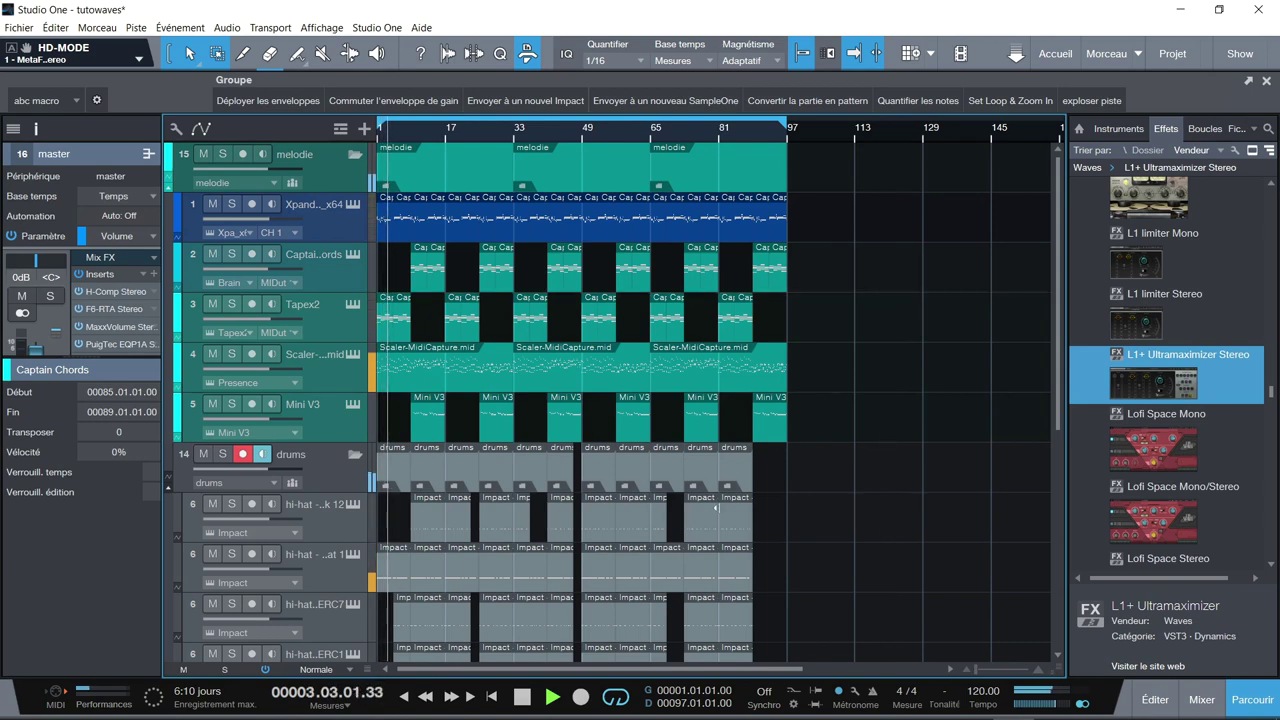
{"action": "key", "text": "F3"}
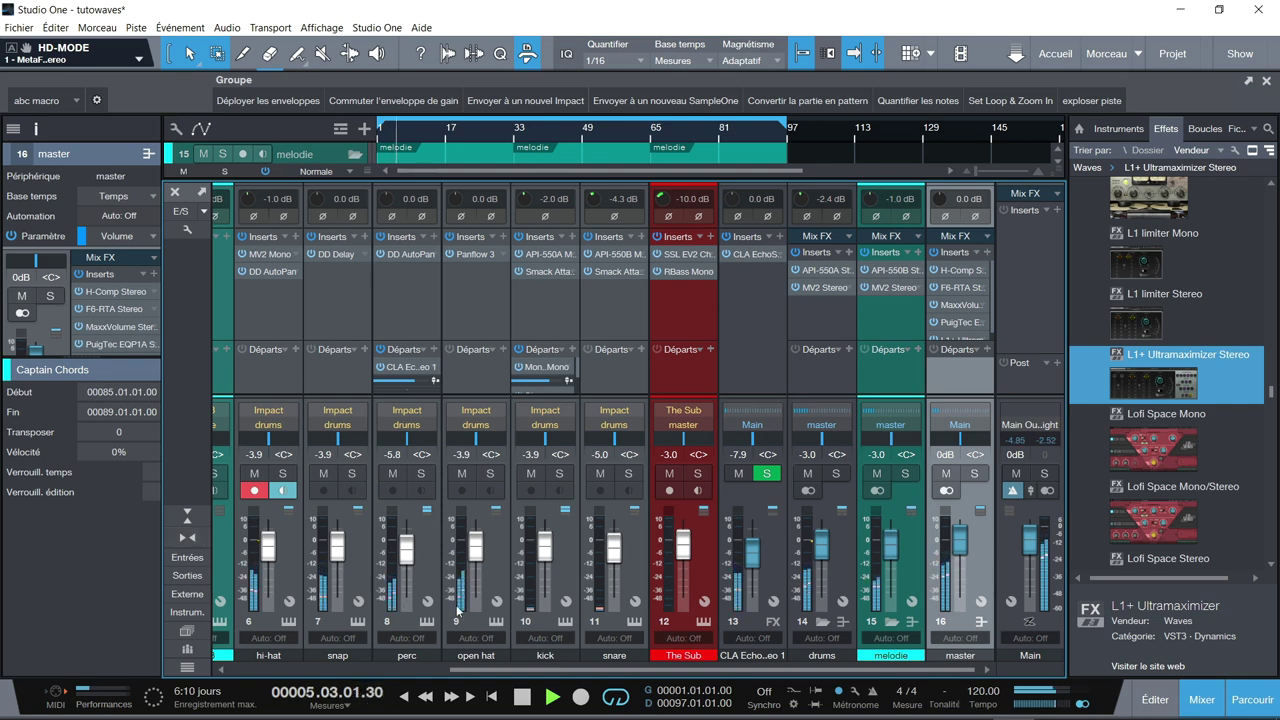
{"action": "scroll", "coordinate": [540, 672], "scroll_direction": "left", "scroll_amount": 5}
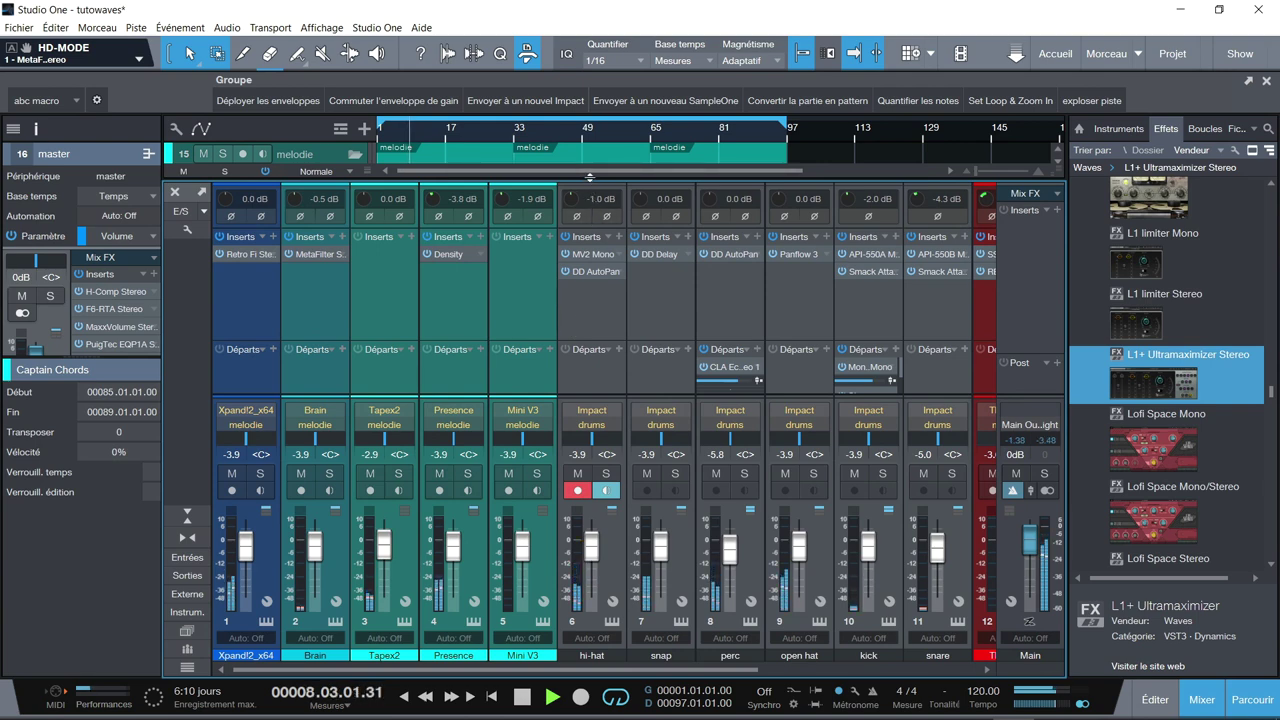
{"action": "left_click_drag", "start_coordinate": [590, 177], "coordinate": [585, 236]}
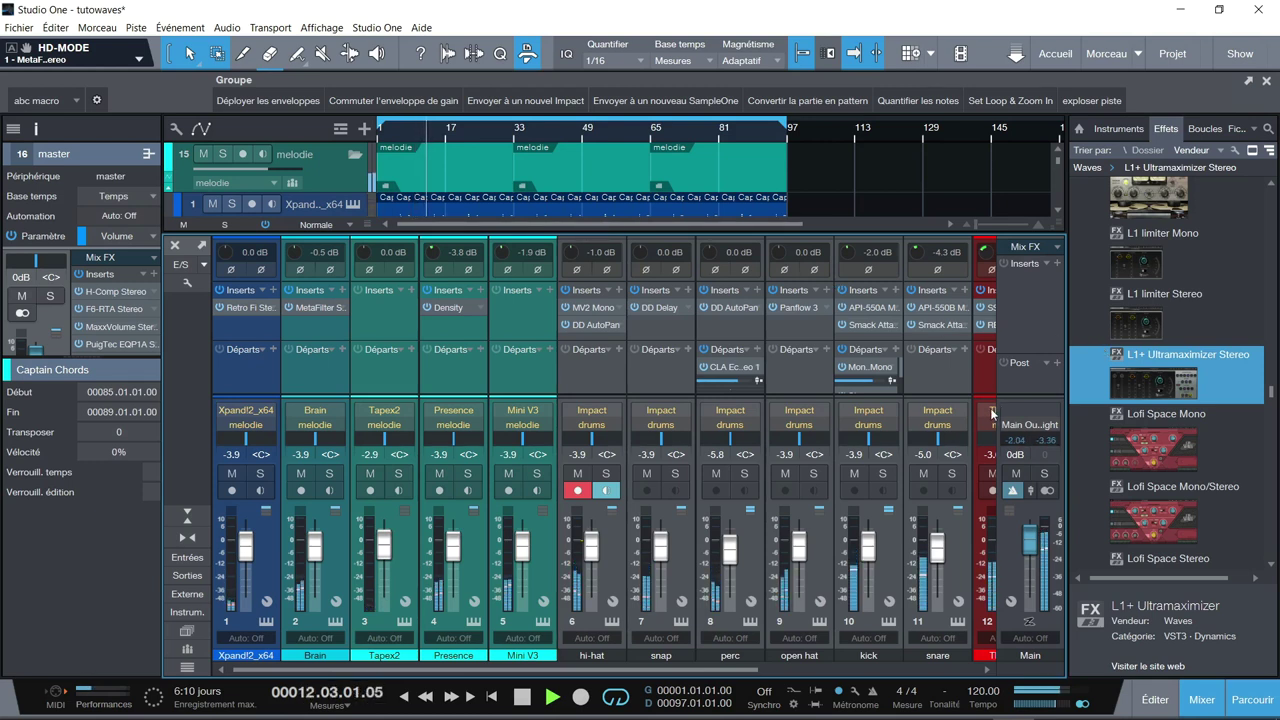
{"action": "key", "text": "F3"}
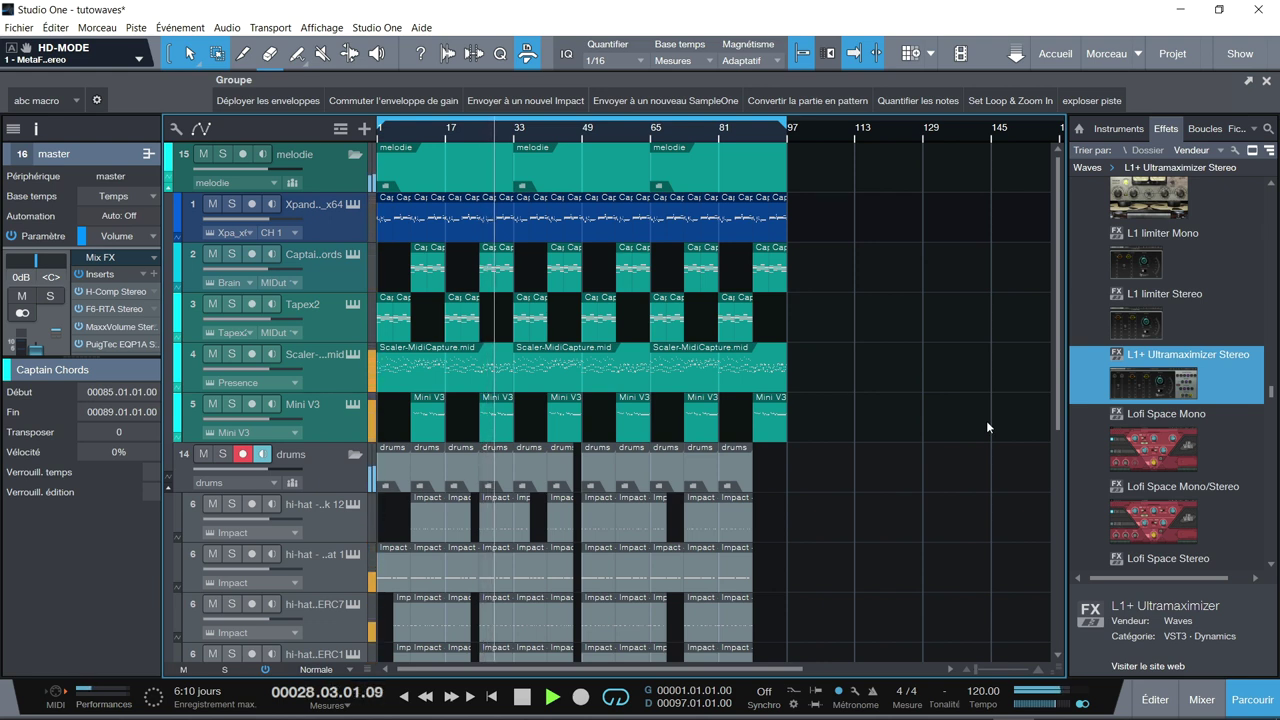
{"action": "key", "text": "space"}
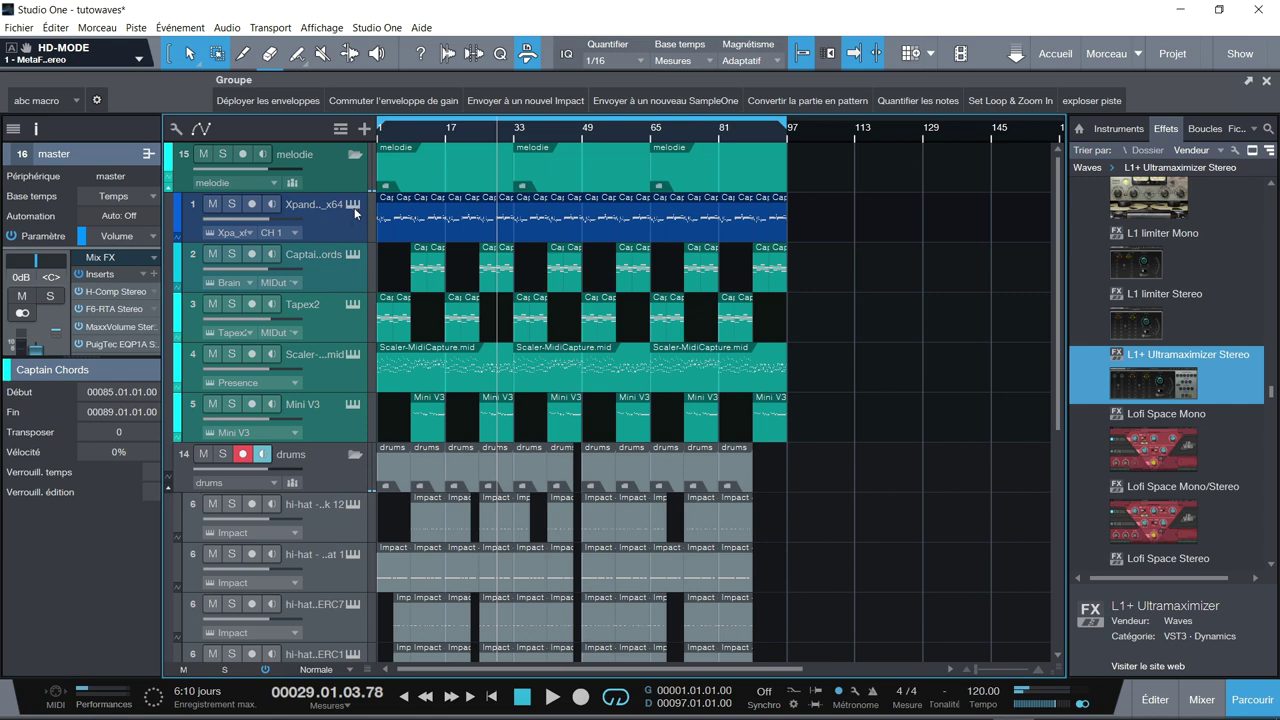
Show the Xpand!2 instrument of the first mixer channel and its Retro Fi Stereo insert.
{"action": "key", "text": "F3"}
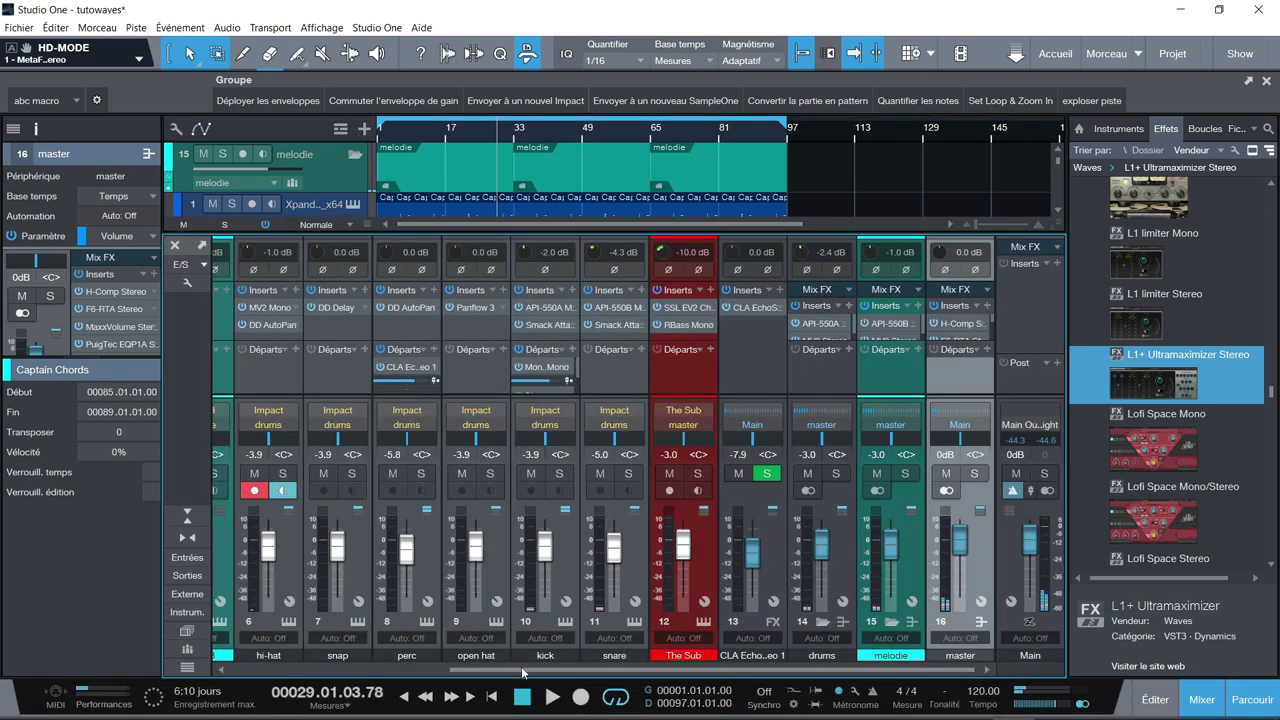
{"action": "left_click_drag", "start_coordinate": [522, 672], "coordinate": [290, 671]}
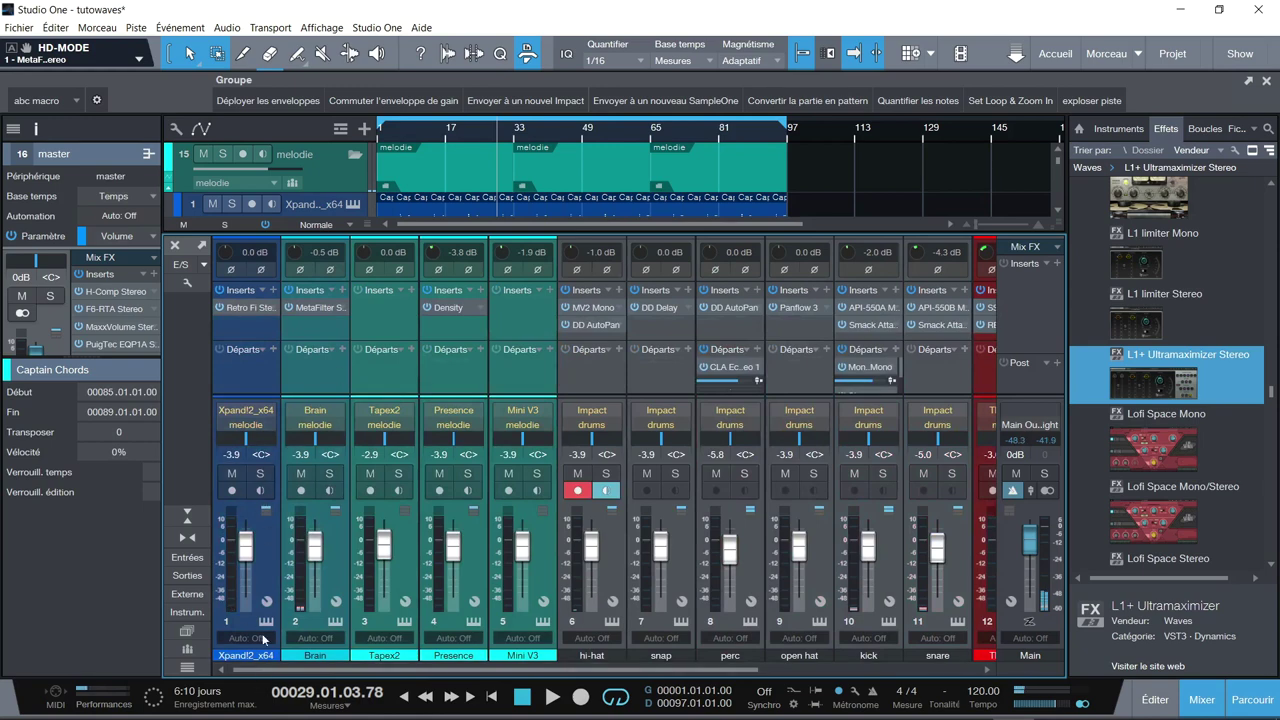
{"action": "left_click", "coordinate": [266, 622]}
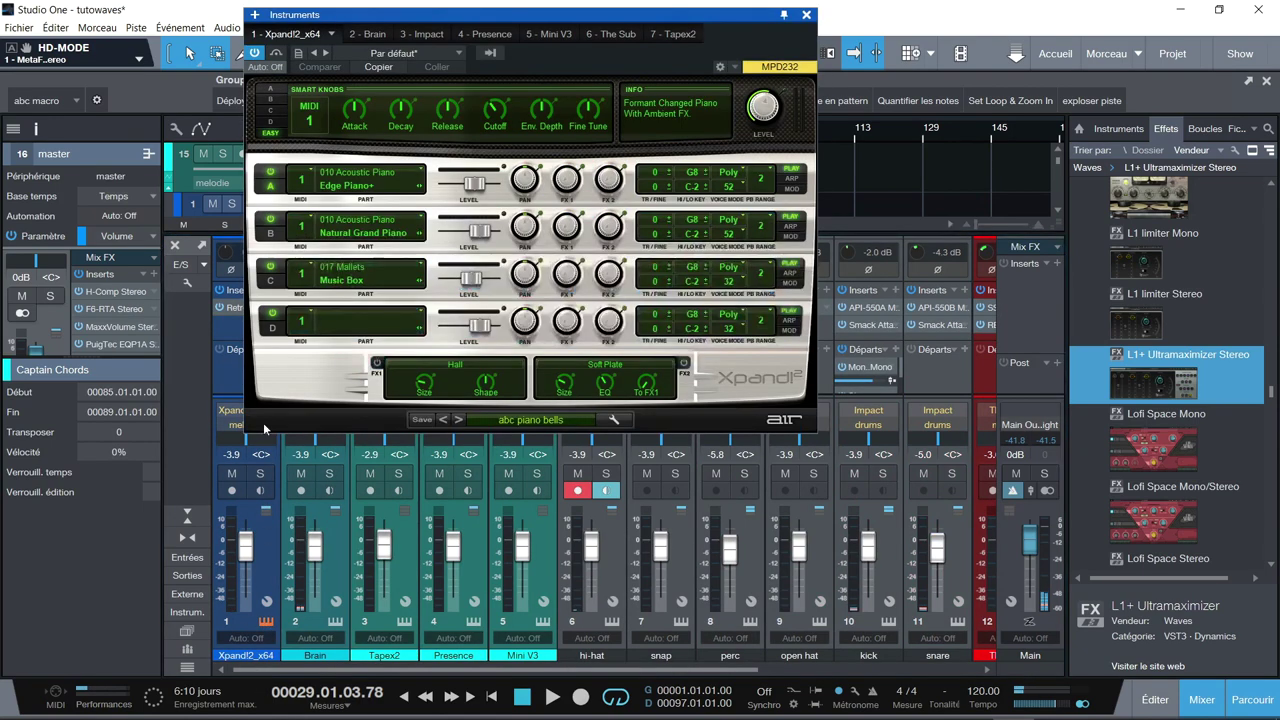
{"action": "left_click", "coordinate": [233, 307]}
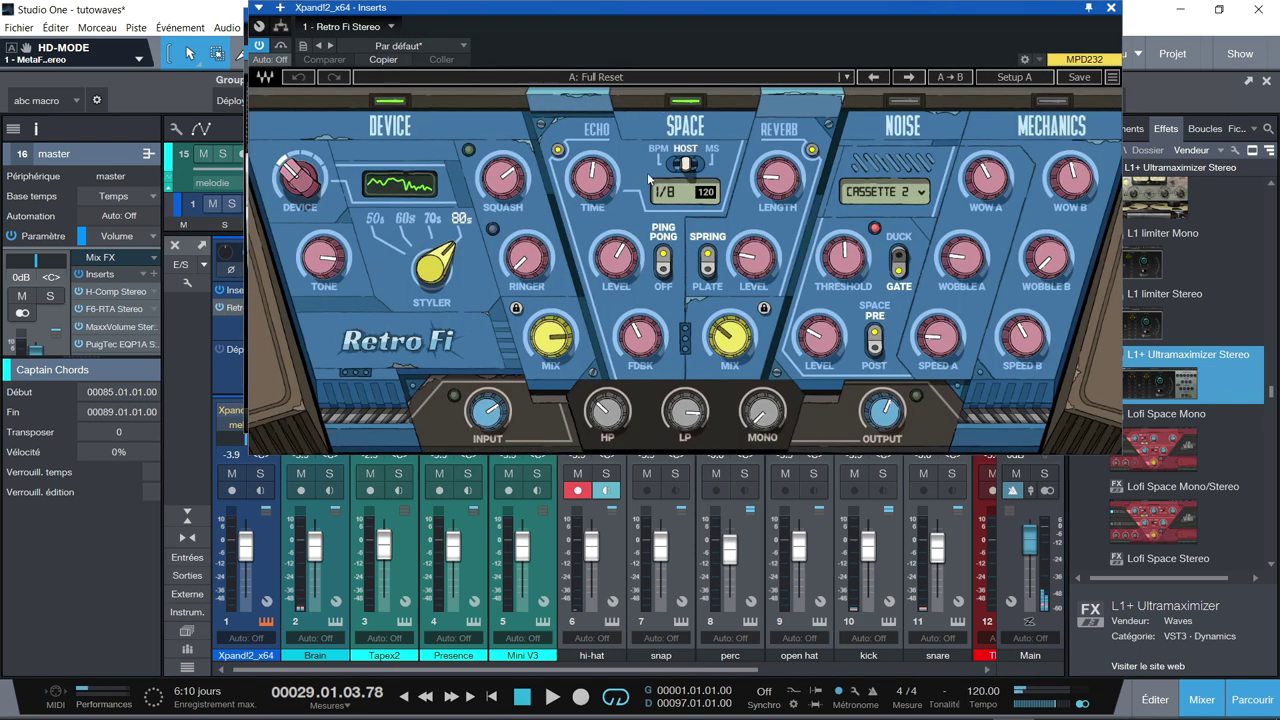
Solo the Xpand!2 channel, listen to it from the song start, and close the Retro Fi effect.
{"action": "key", "text": "Home"}
{"action": "left_click", "coordinate": [262, 475]}
{"action": "key", "text": "space"}
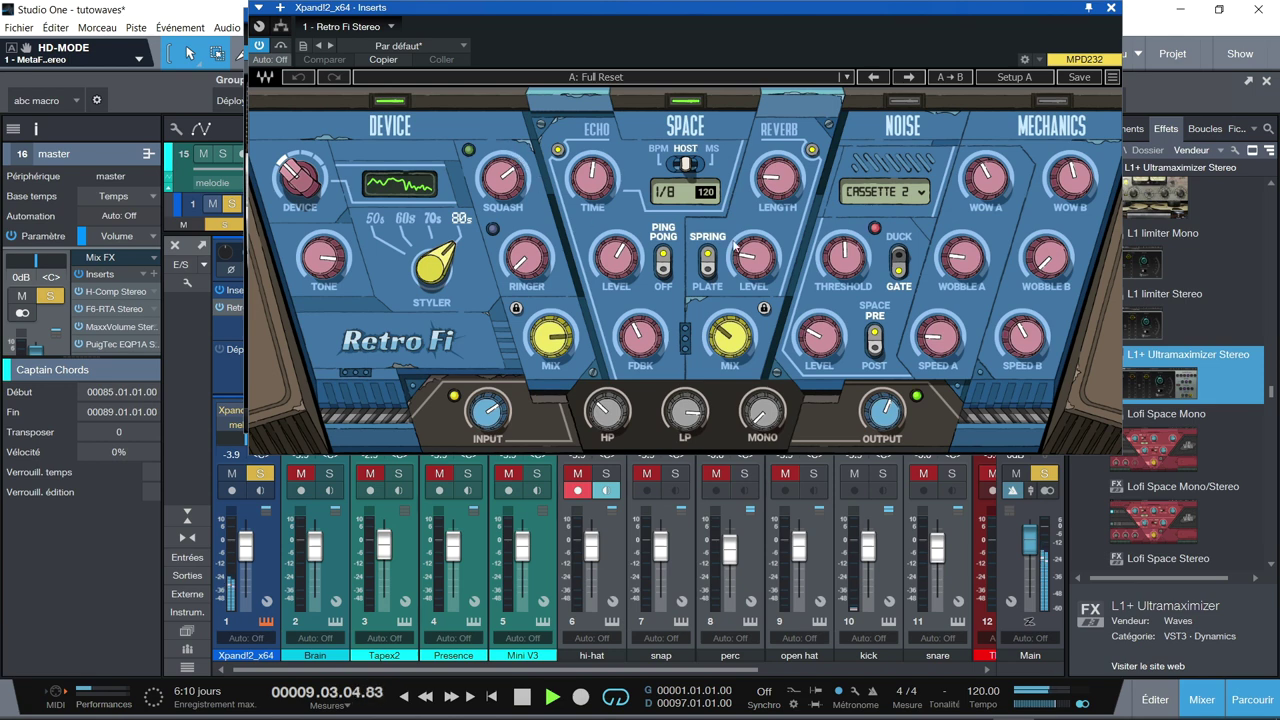
{"action": "left_click", "coordinate": [1112, 8]}
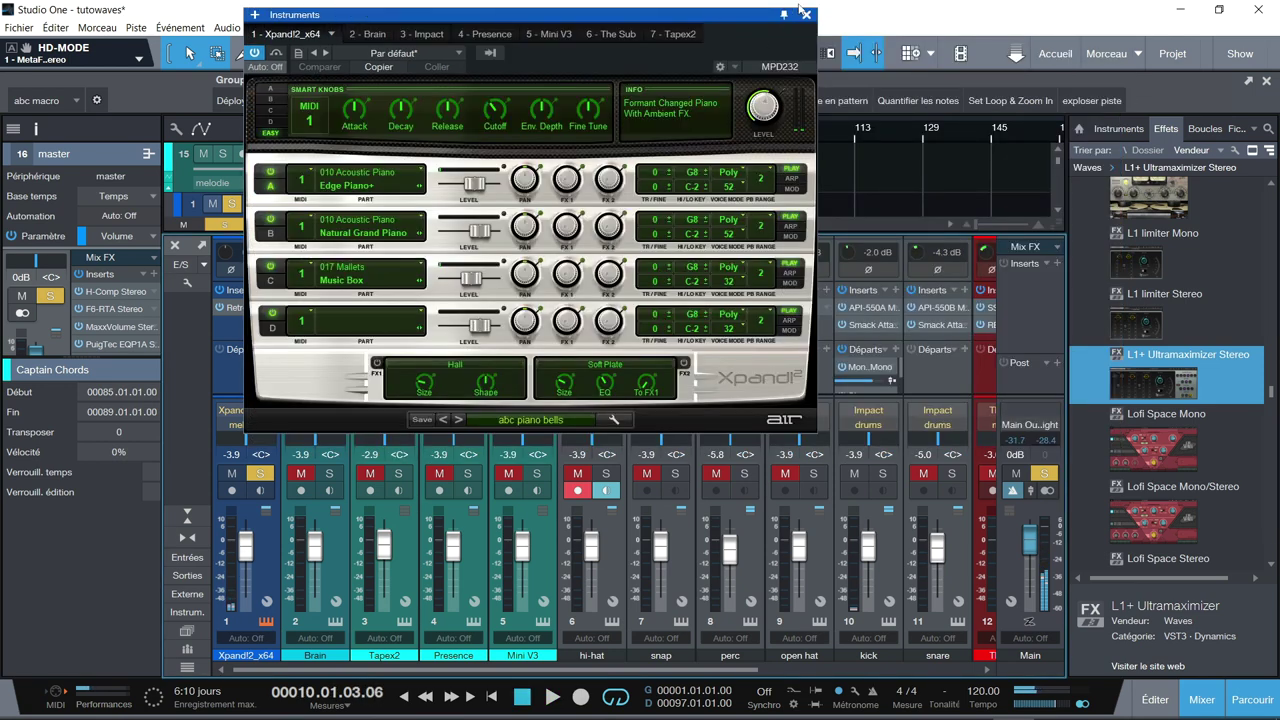
Switch the solo from Xpand!2 to the Brain channel and display the Brain instrument clear of the melody channels.
{"action": "left_click", "coordinate": [260, 474]}
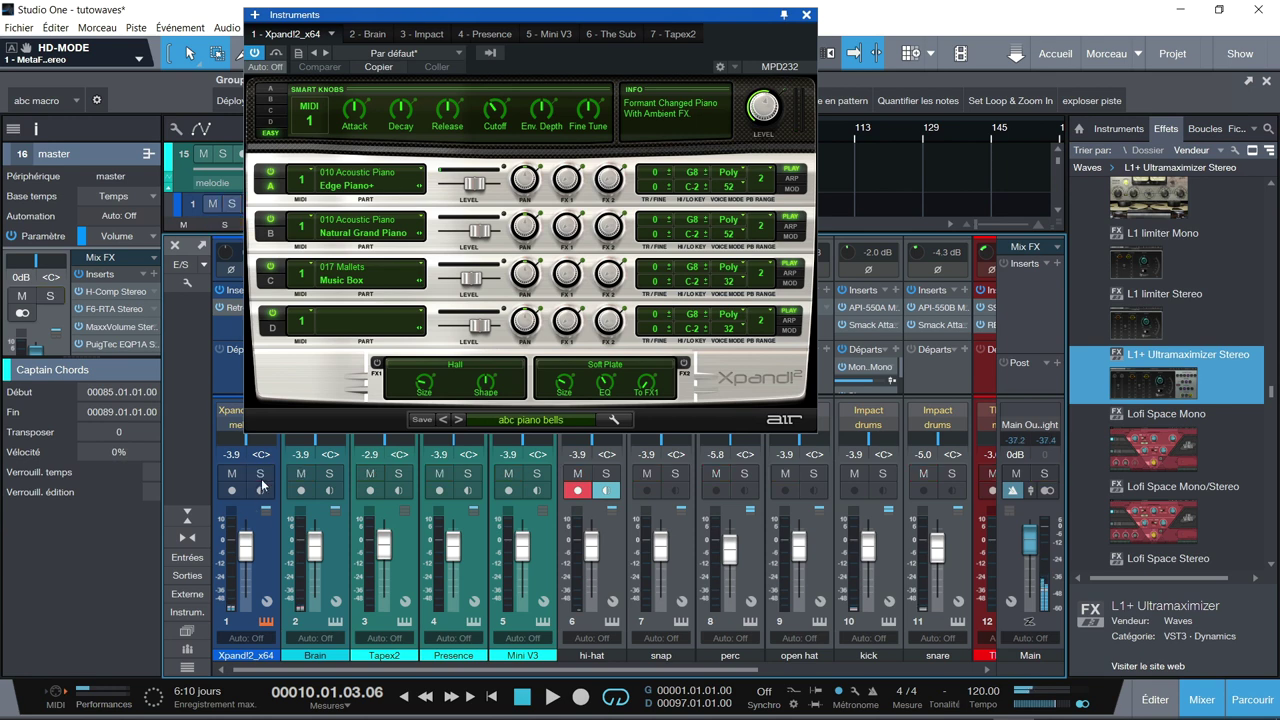
{"action": "left_click", "coordinate": [329, 474]}
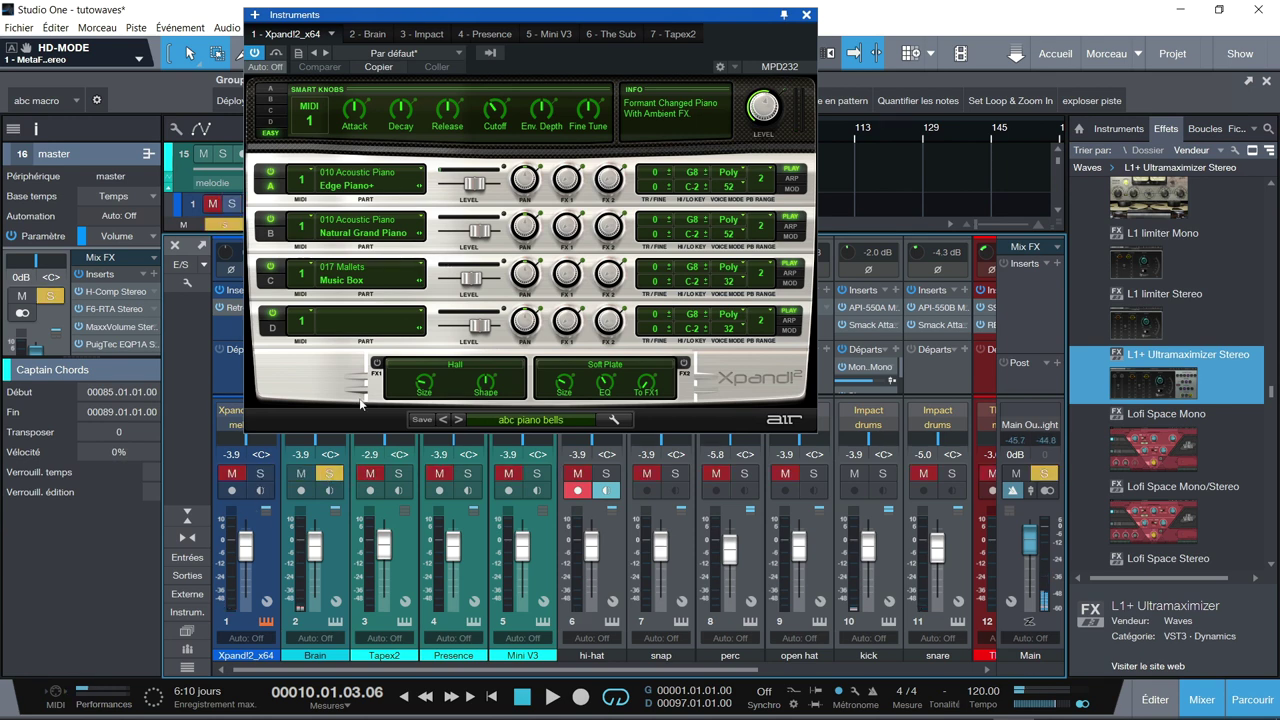
{"action": "left_click", "coordinate": [370, 34]}
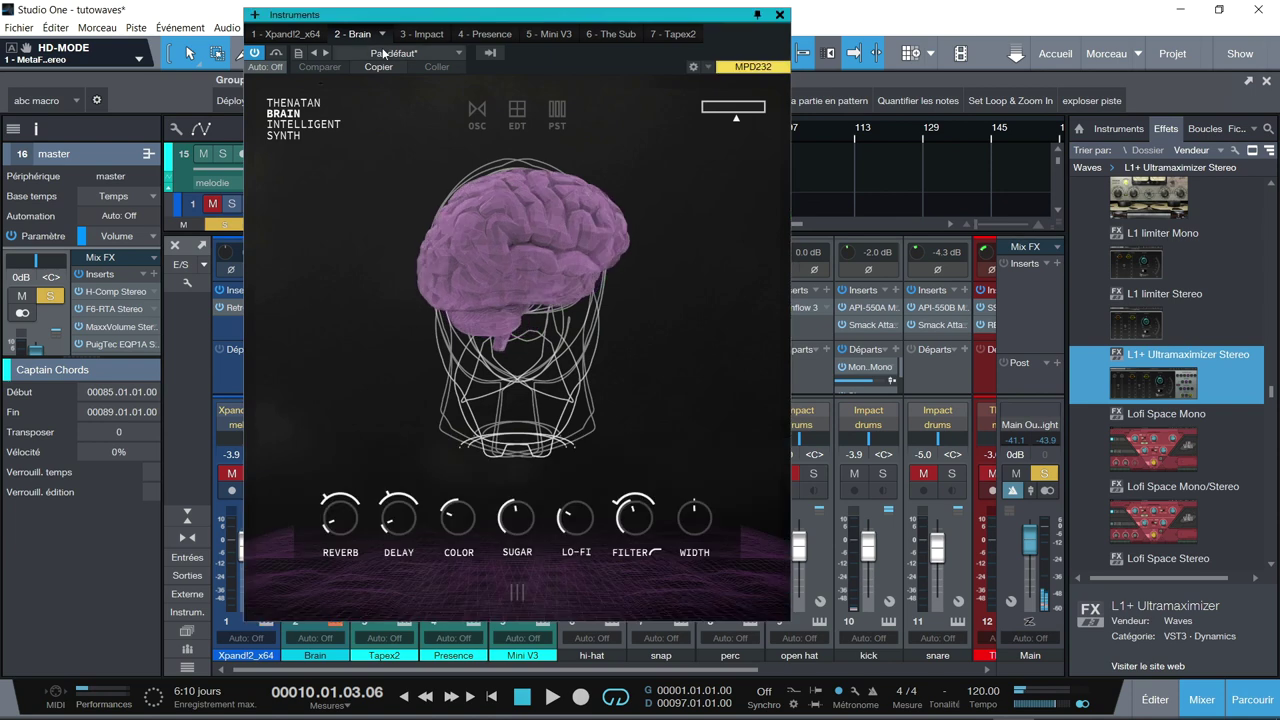
{"action": "left_click_drag", "start_coordinate": [549, 19], "coordinate": [876, 4]}
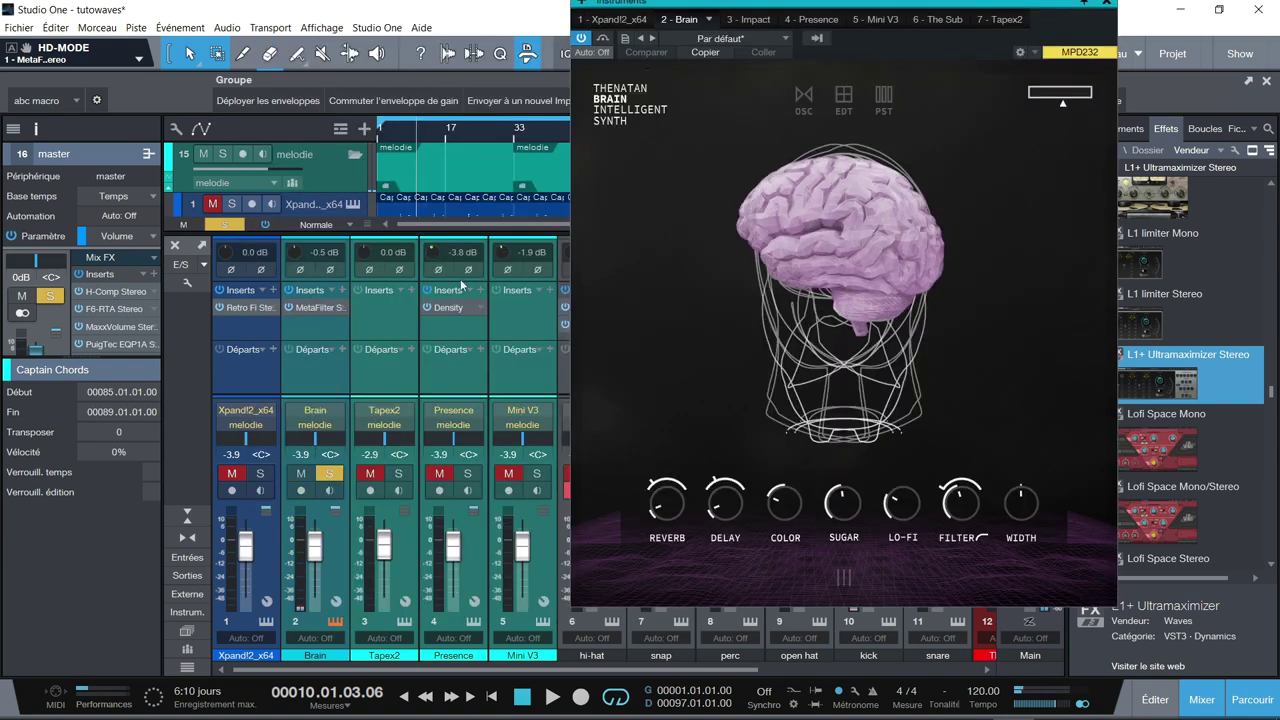
Inspect the MetaFilter Stereo insert on the Brain channel and close it.
{"action": "left_click", "coordinate": [333, 308]}
{"action": "left_click_drag", "start_coordinate": [492, 250], "coordinate": [387, 132]}
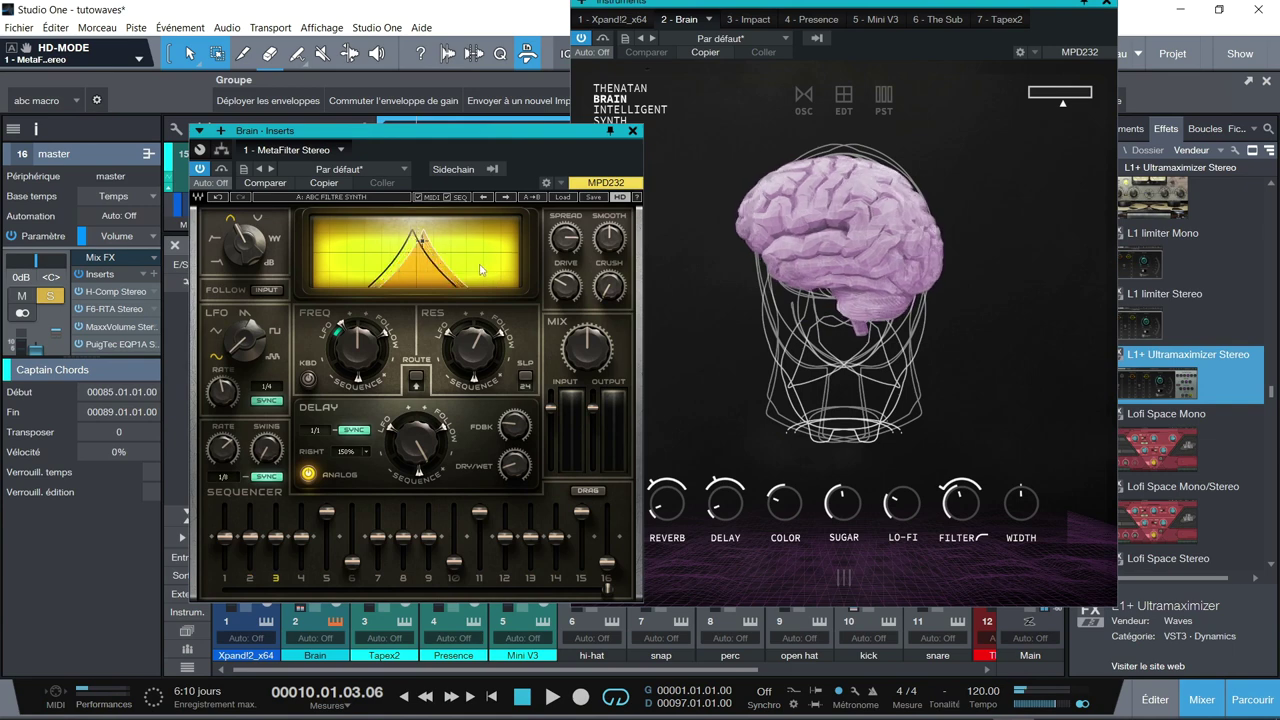
{"action": "left_click", "coordinate": [632, 132]}
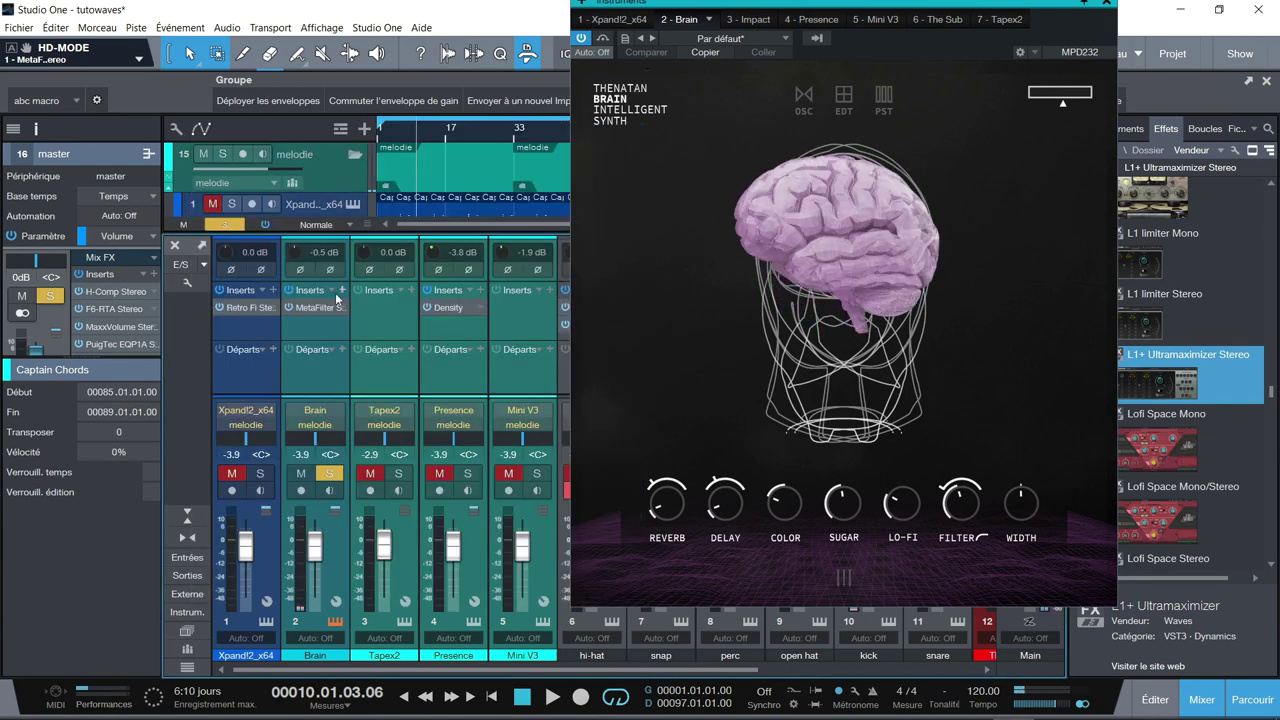
Enlarge the arrangement area above the mixer and listen to the soloed Brain track from bar 9.
{"action": "left_click_drag", "start_coordinate": [283, 230], "coordinate": [283, 310]}
{"action": "left_click", "coordinate": [411, 137]}
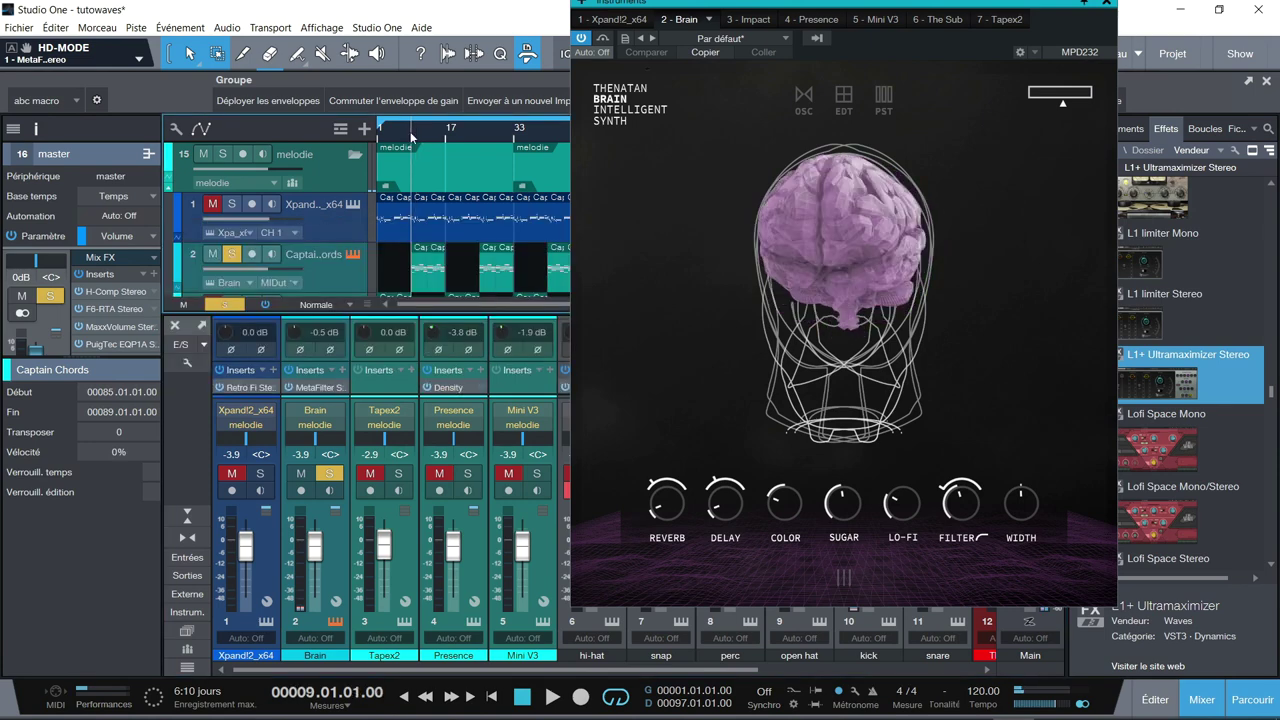
{"action": "left_click", "coordinate": [416, 131]}
{"action": "key", "text": "space"}
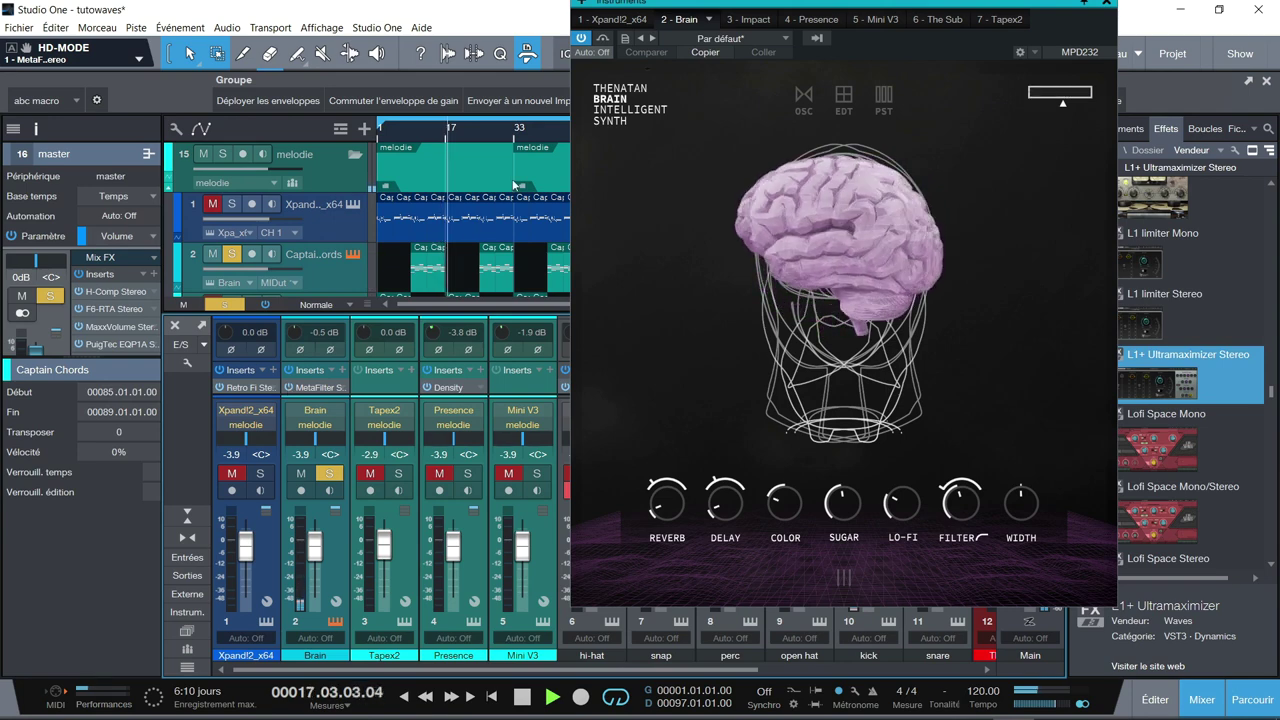
{"action": "key", "text": "space"}
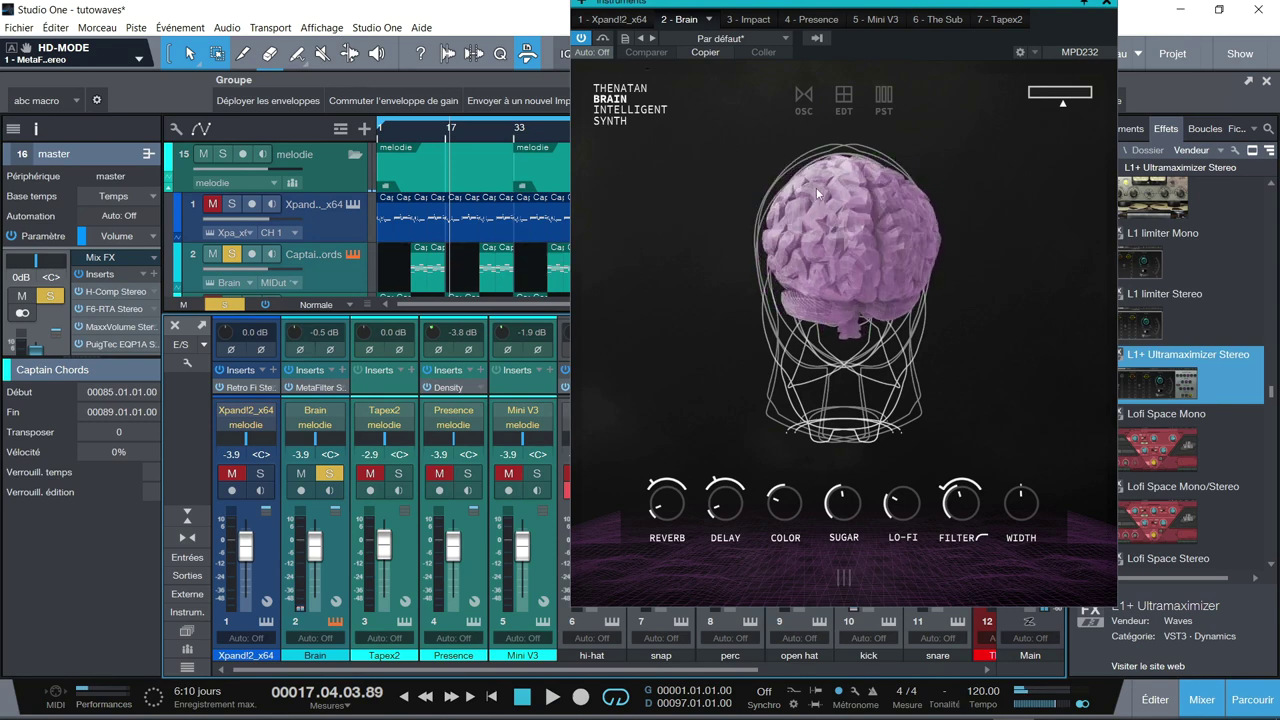
Switch the solo from Brain to the Tapex2 channel and display the Tapex2 instrument.
{"action": "left_click", "coordinate": [396, 474]}
{"action": "left_click", "coordinate": [329, 473]}
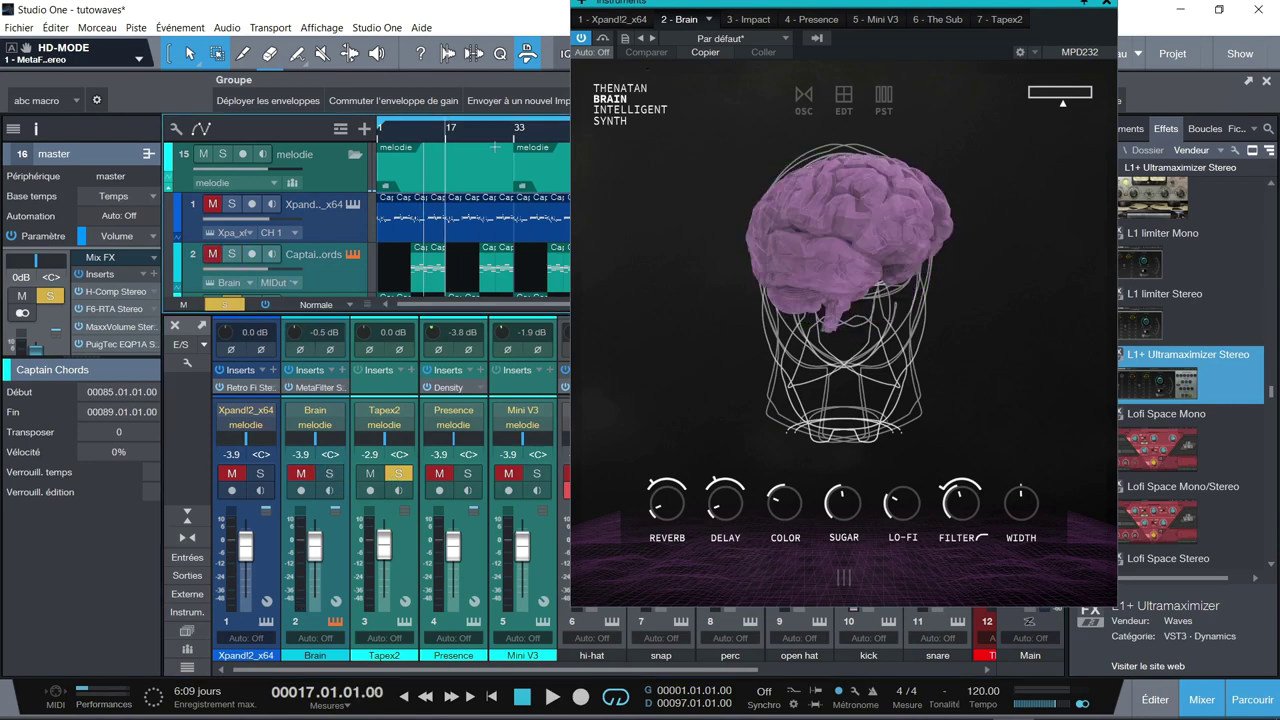
{"action": "left_click", "coordinate": [1004, 19]}
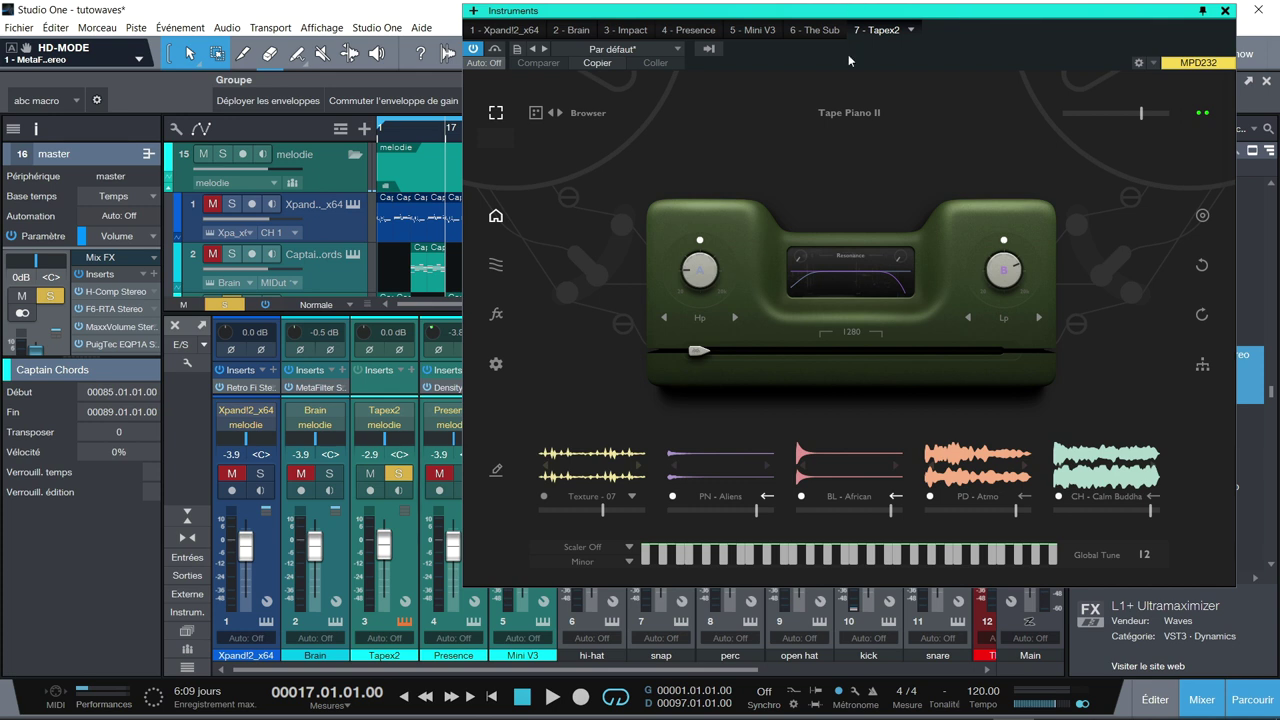
Listen to the soloed Tapex2 track from the song start while viewing the instrument's effects and main pages.
{"action": "left_click", "coordinate": [492, 318]}
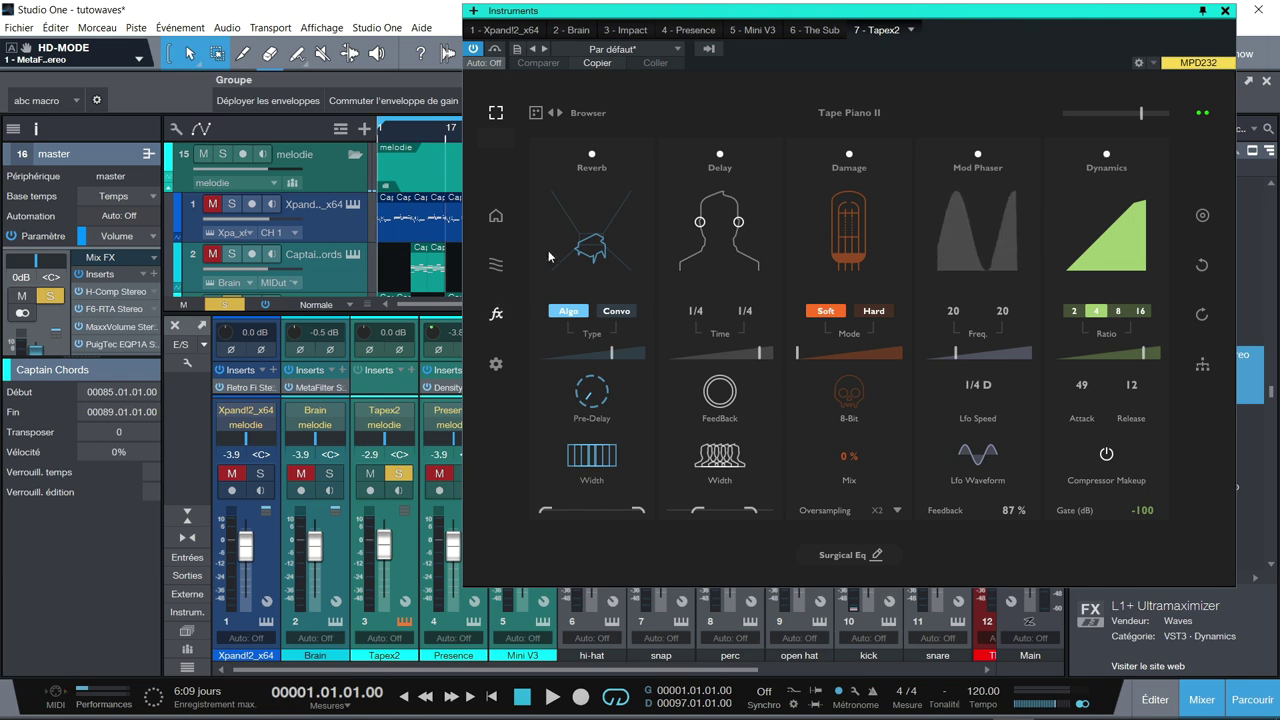
{"action": "key", "text": "space"}
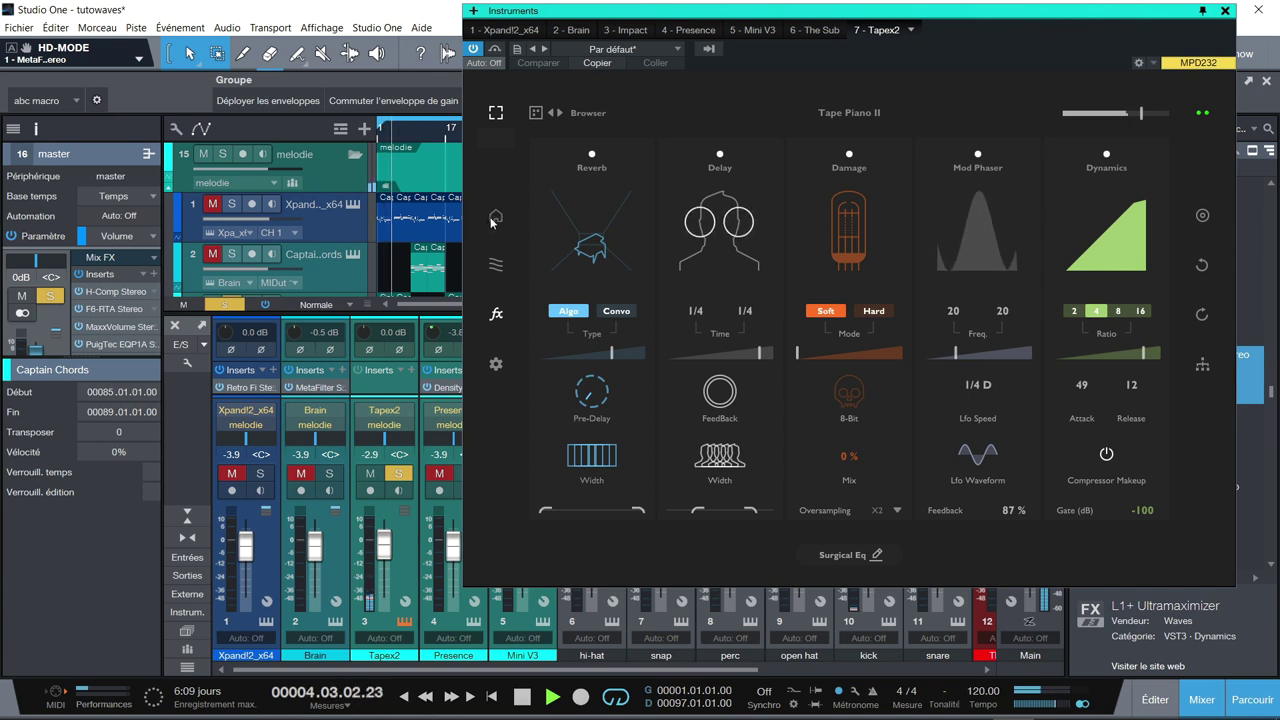
{"action": "left_click", "coordinate": [495, 218]}
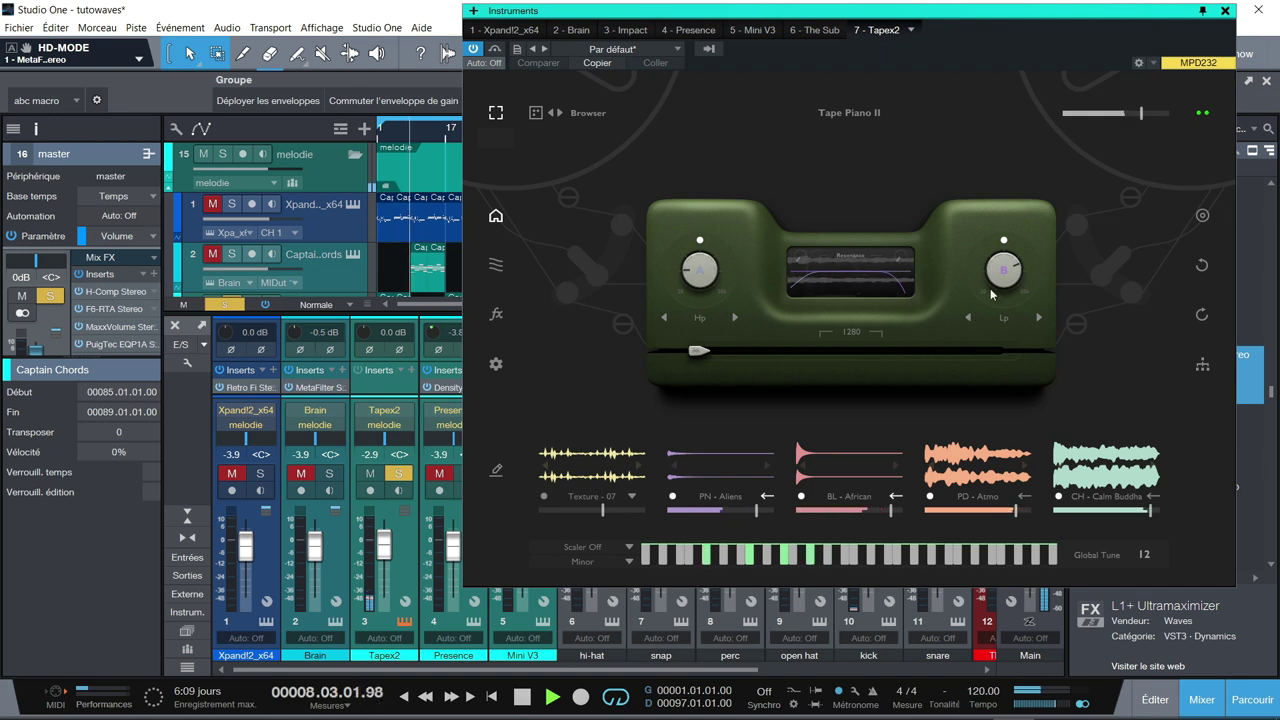
{"action": "key", "text": "space"}
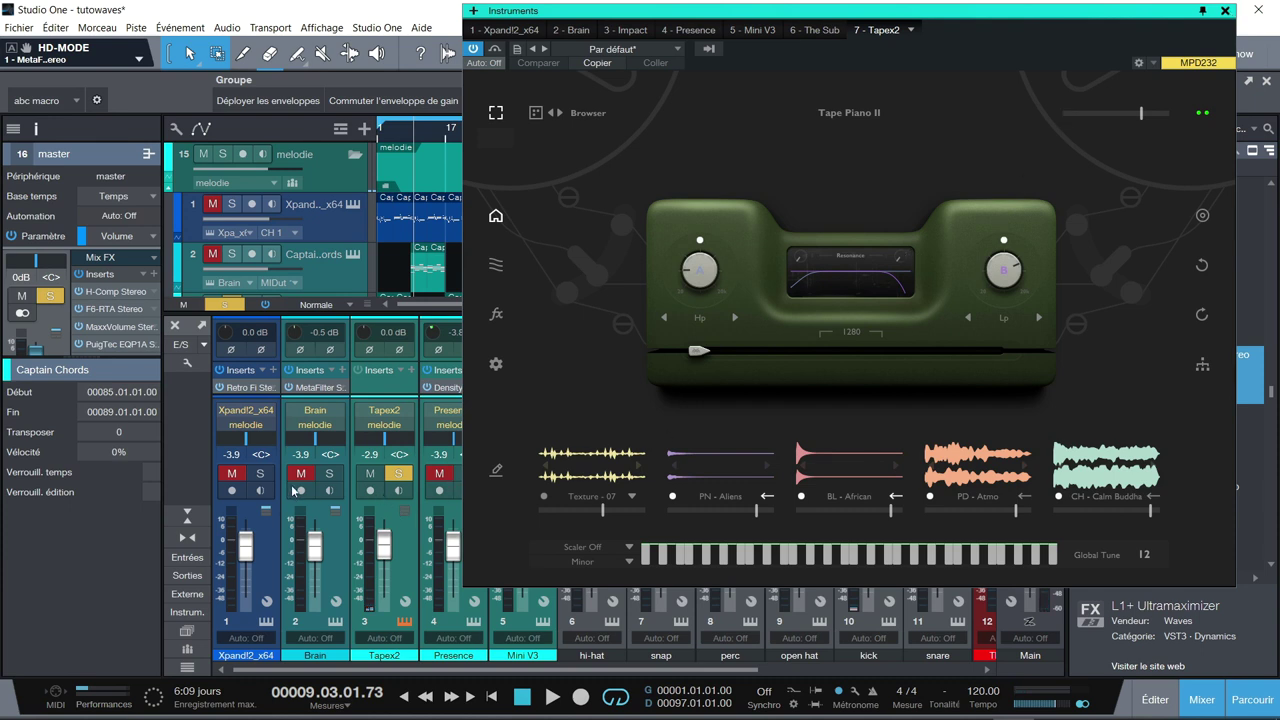
Add the Brain and Xpand!2 channels to the Tapex2 solo and play the three together from the song start.
{"action": "left_click", "coordinate": [331, 474]}
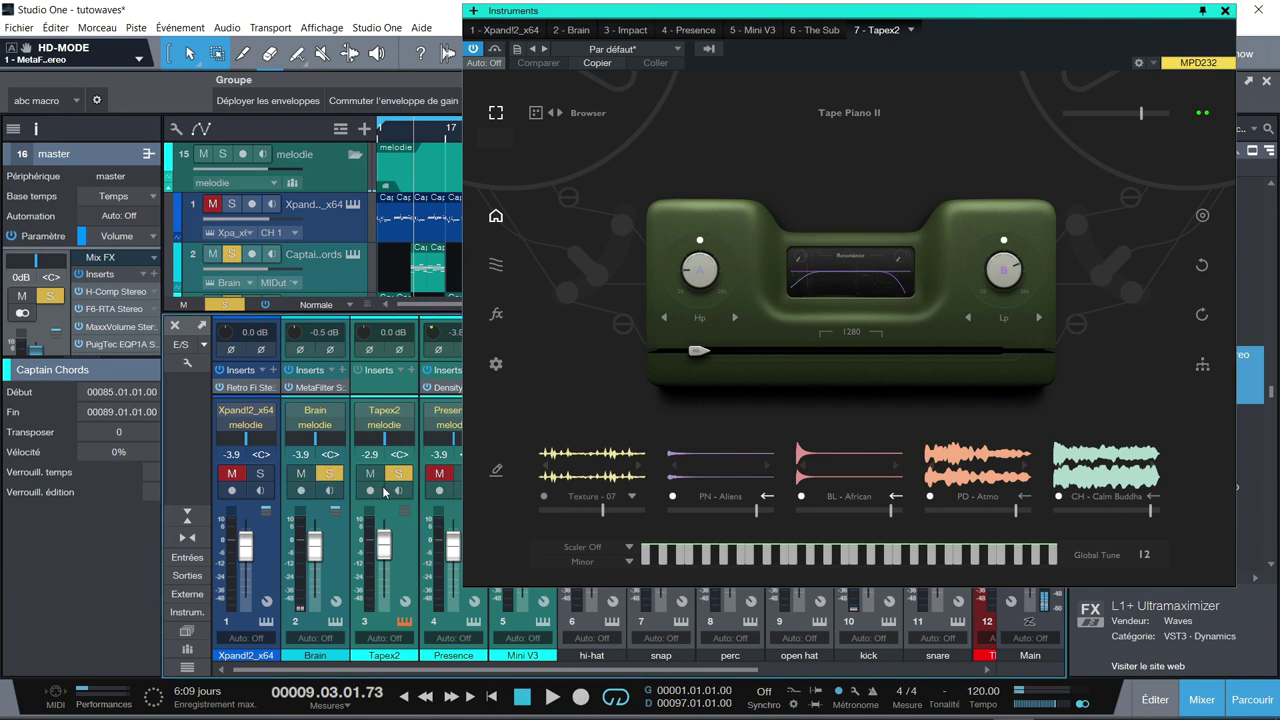
{"action": "key", "text": "comma"}
{"action": "key", "text": "space"}
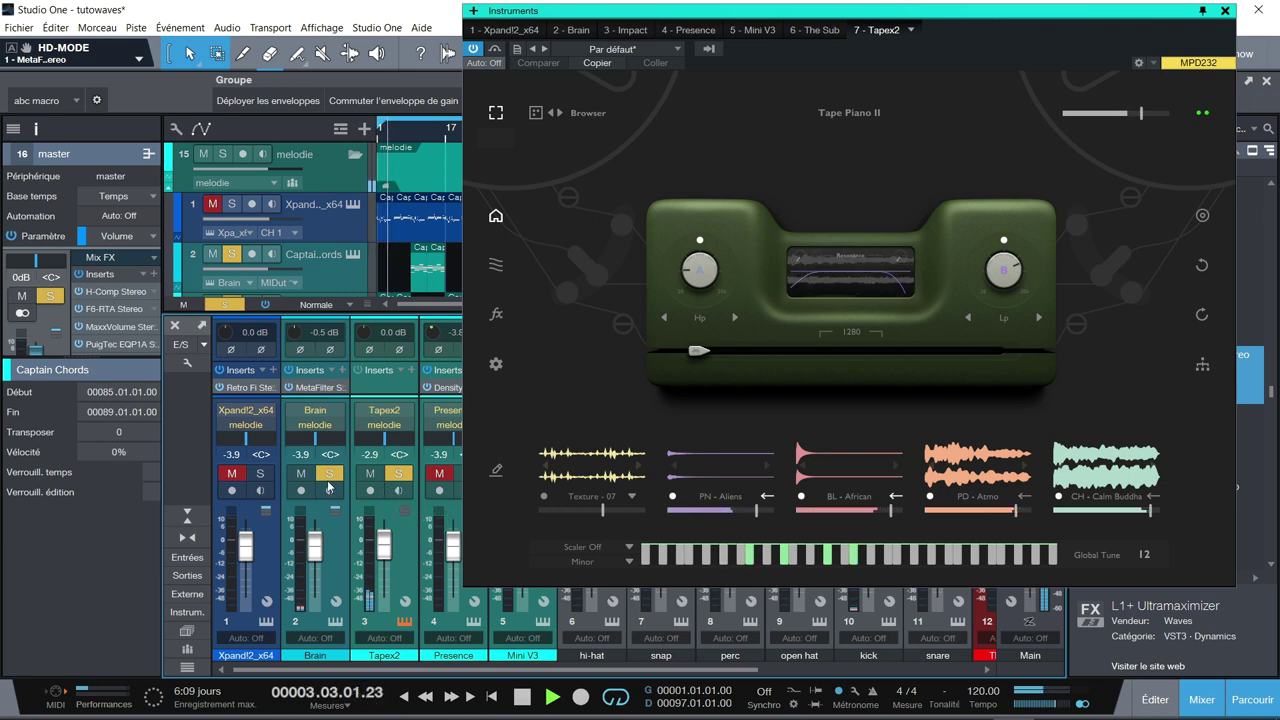
{"action": "left_click", "coordinate": [264, 476]}
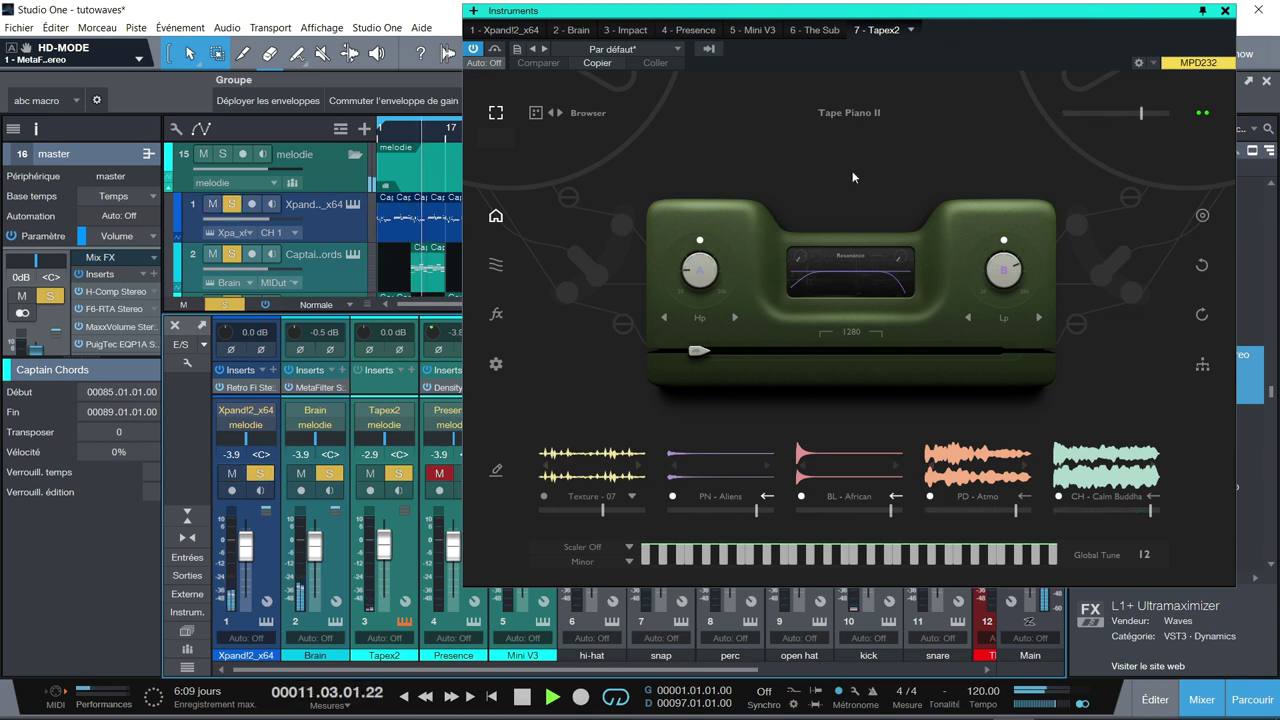
{"action": "left_click_drag", "start_coordinate": [963, 15], "coordinate": [1075, 17]}
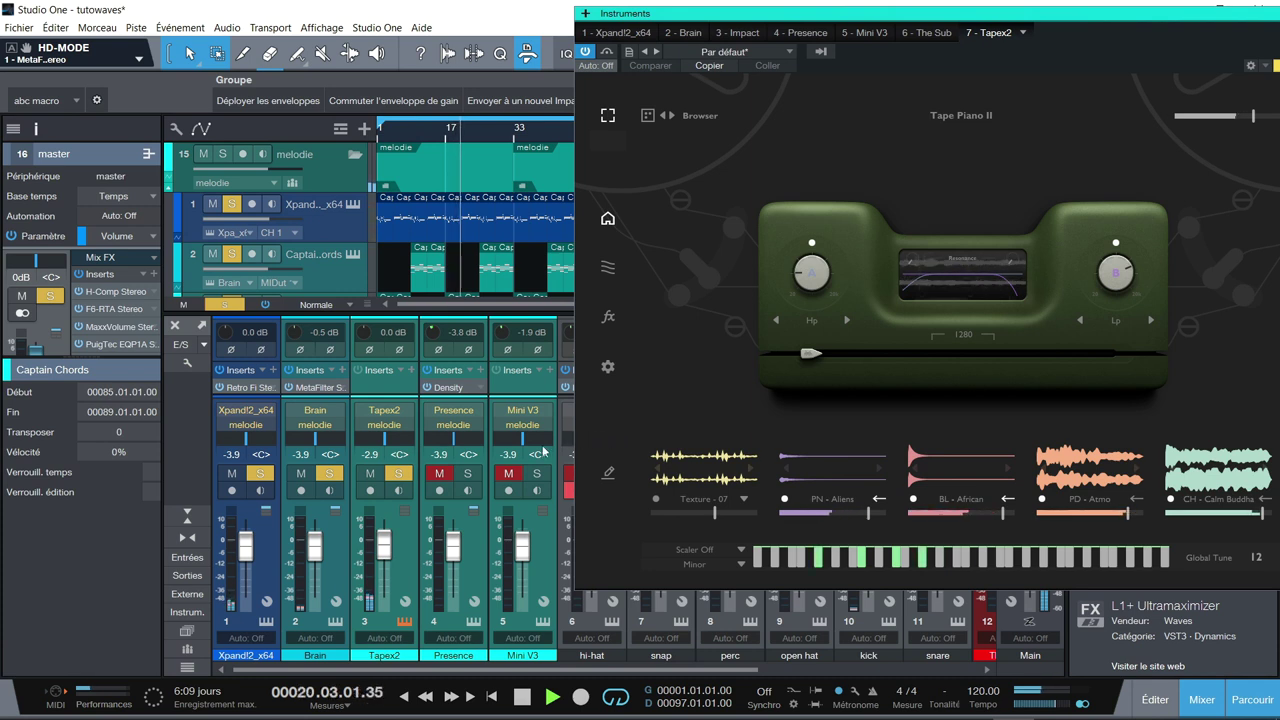
{"action": "key", "text": "space"}
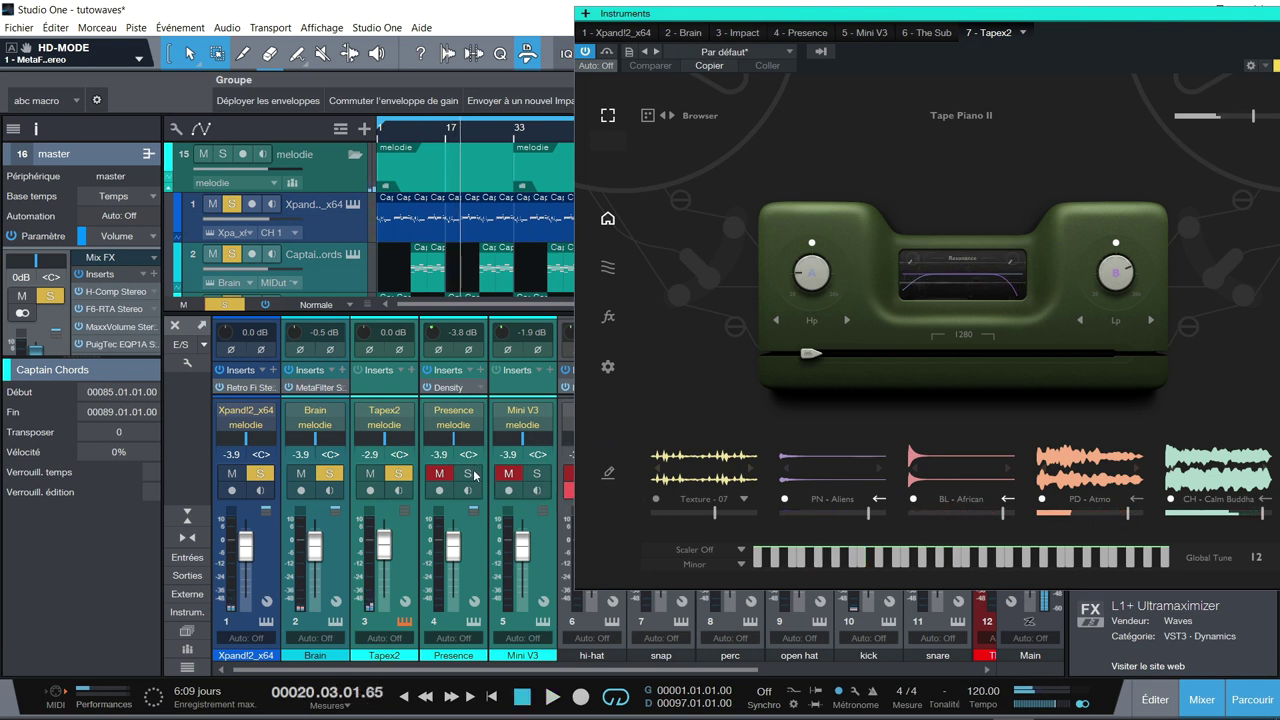
Switch the solo from the Xpand!2, Brain and Tapex2 channels to the Presence channel.
{"action": "left_click", "coordinate": [467, 474]}
{"action": "left_click", "coordinate": [439, 474]}
{"action": "left_click", "coordinate": [396, 480]}
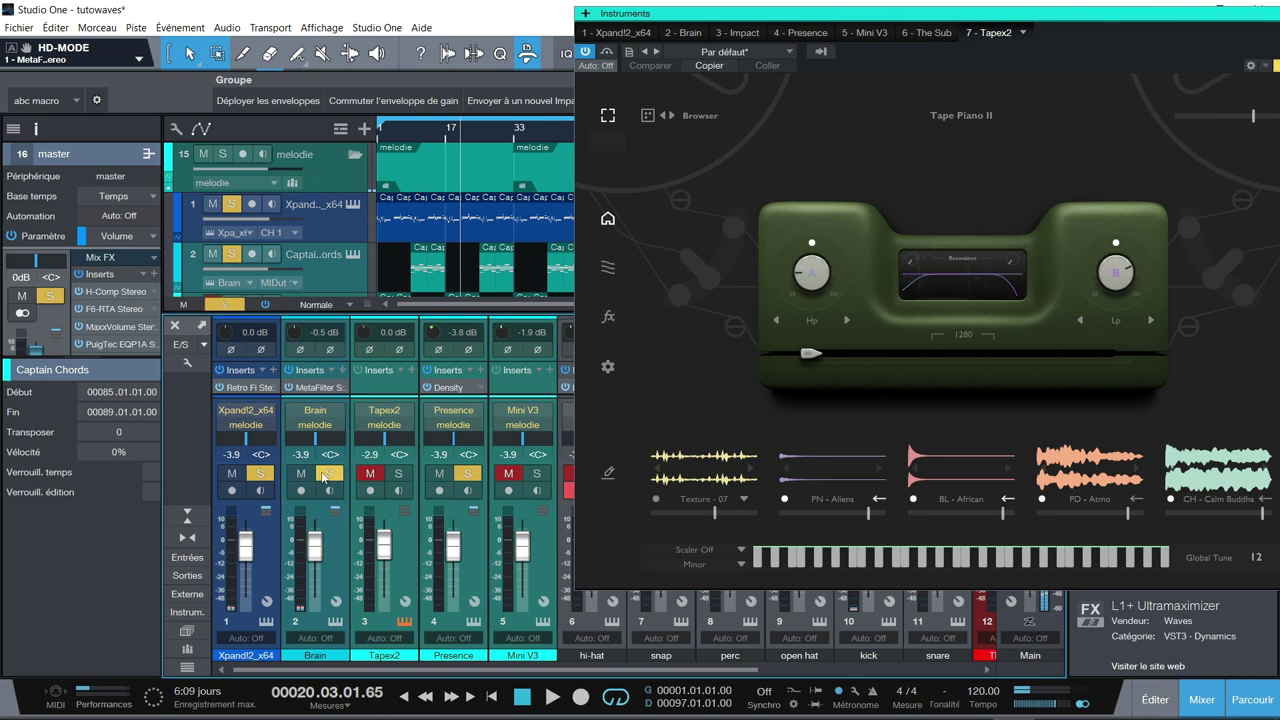
{"action": "left_click", "coordinate": [329, 476]}
{"action": "left_click", "coordinate": [261, 477]}
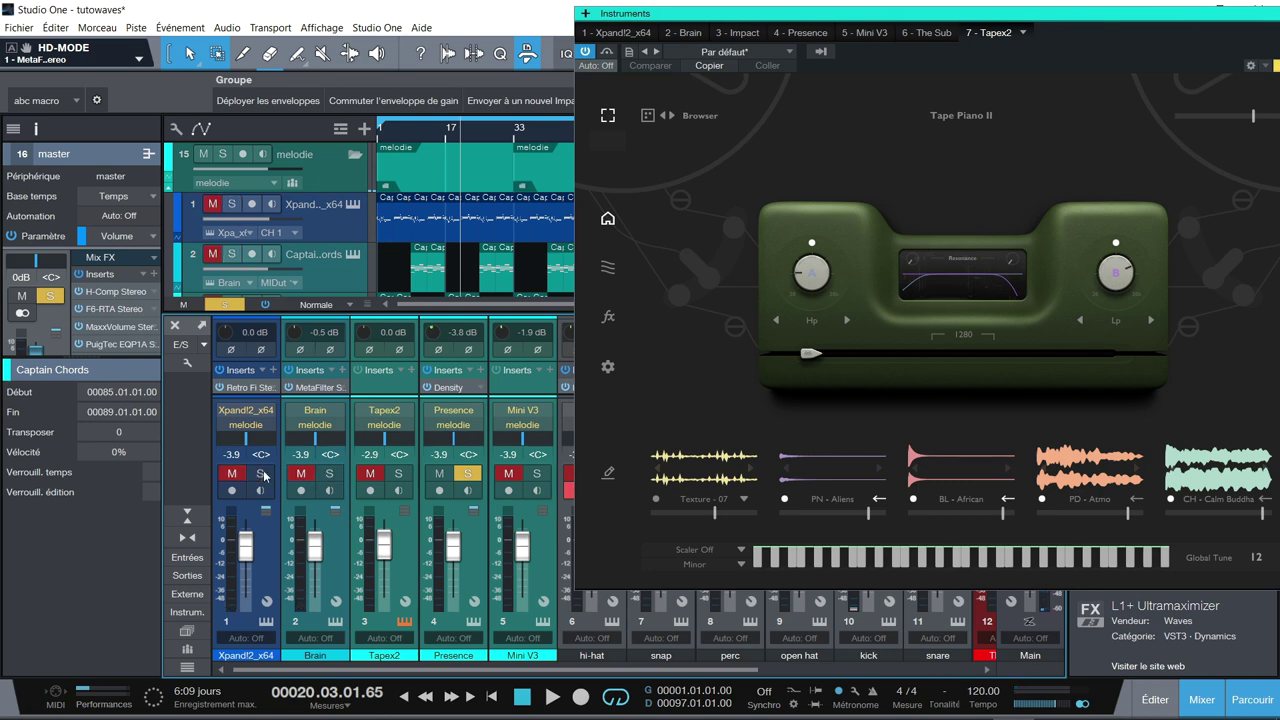
View the Density insert on the Presence channel, close it, and play the soloed Presence track from the song start.
{"action": "left_click", "coordinate": [446, 388]}
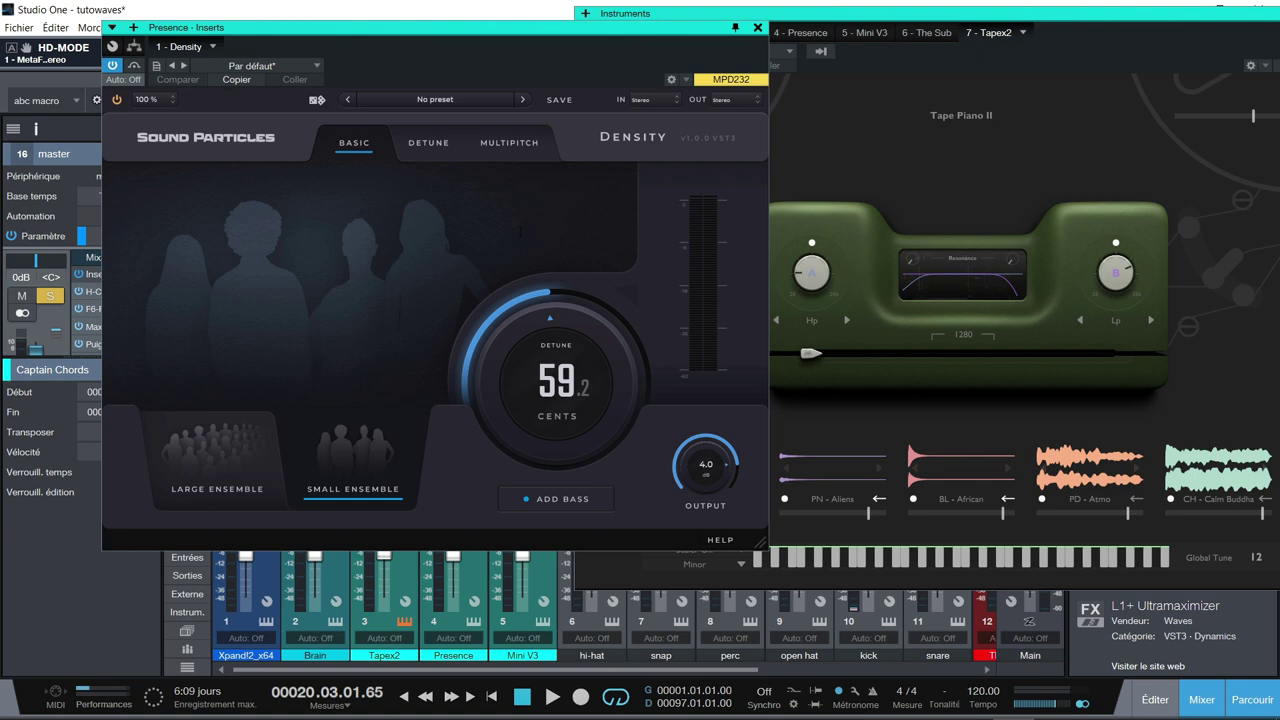
{"action": "left_click", "coordinate": [757, 28]}
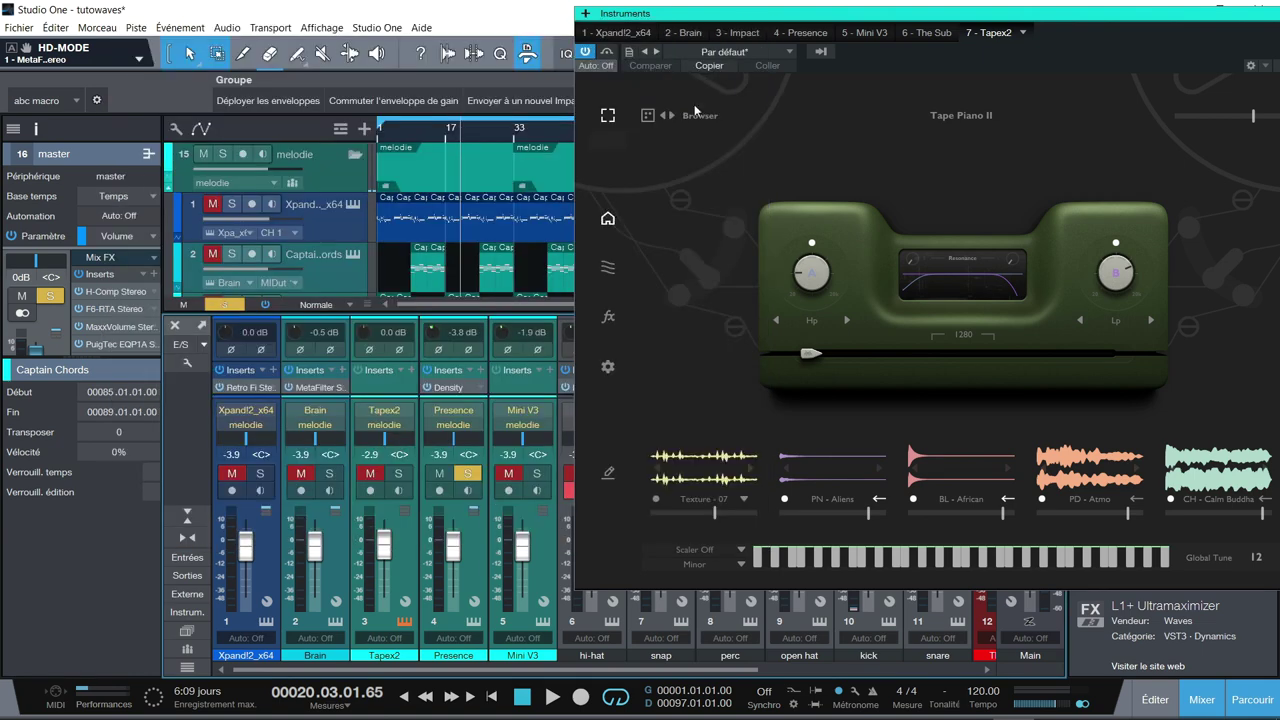
{"action": "key", "text": "comma"}
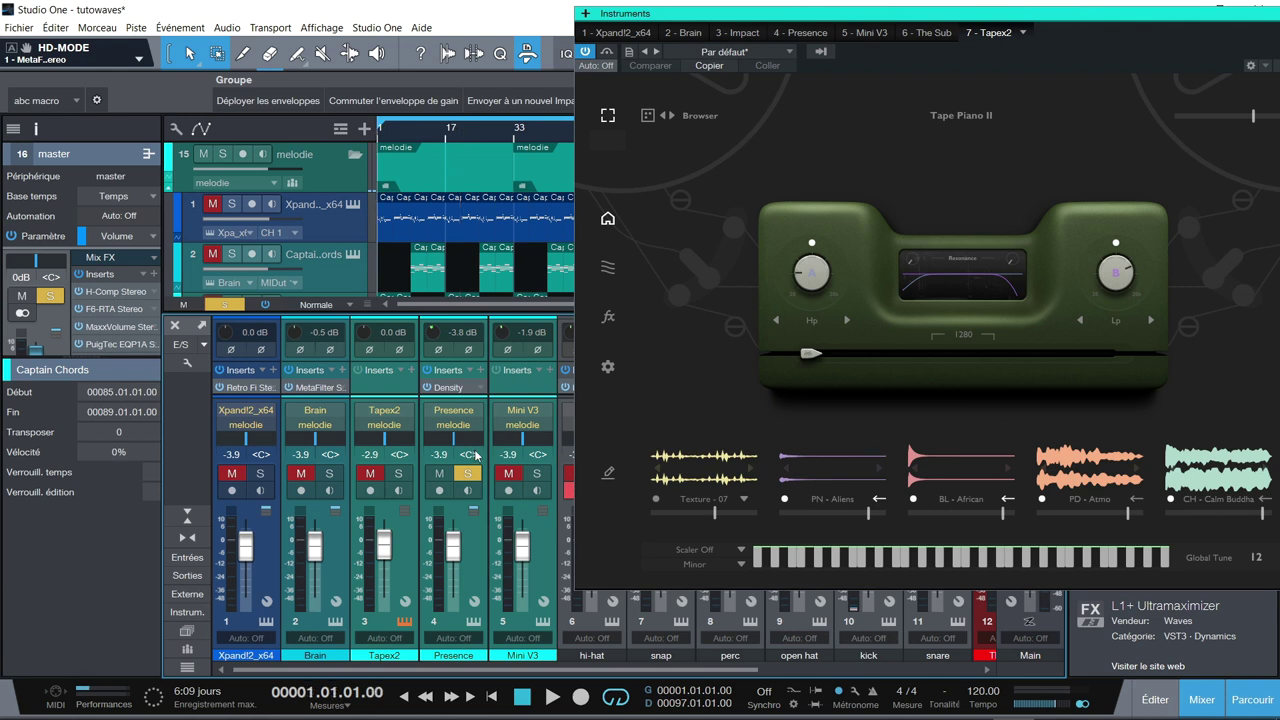
{"action": "key", "text": "space"}
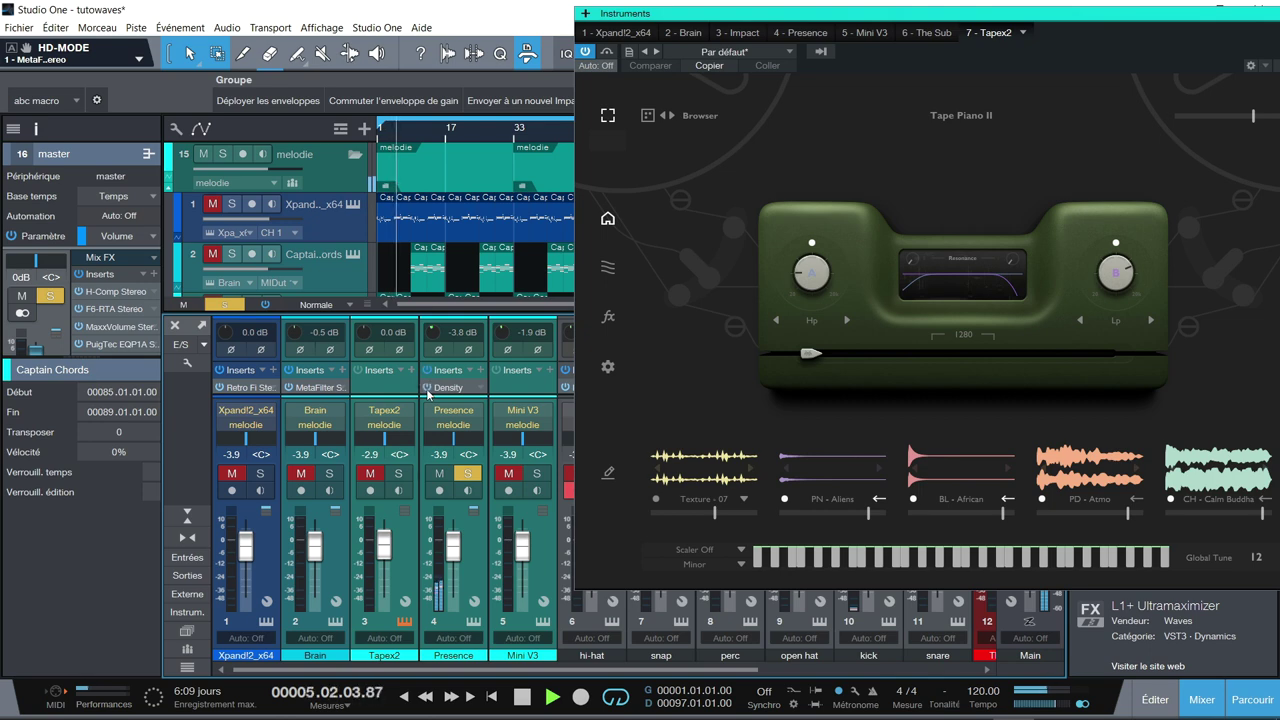
Reopen Presence's Density insert during playback, bypass and re-enable it to compare the sound, and close its window.
{"action": "left_click", "coordinate": [443, 388]}
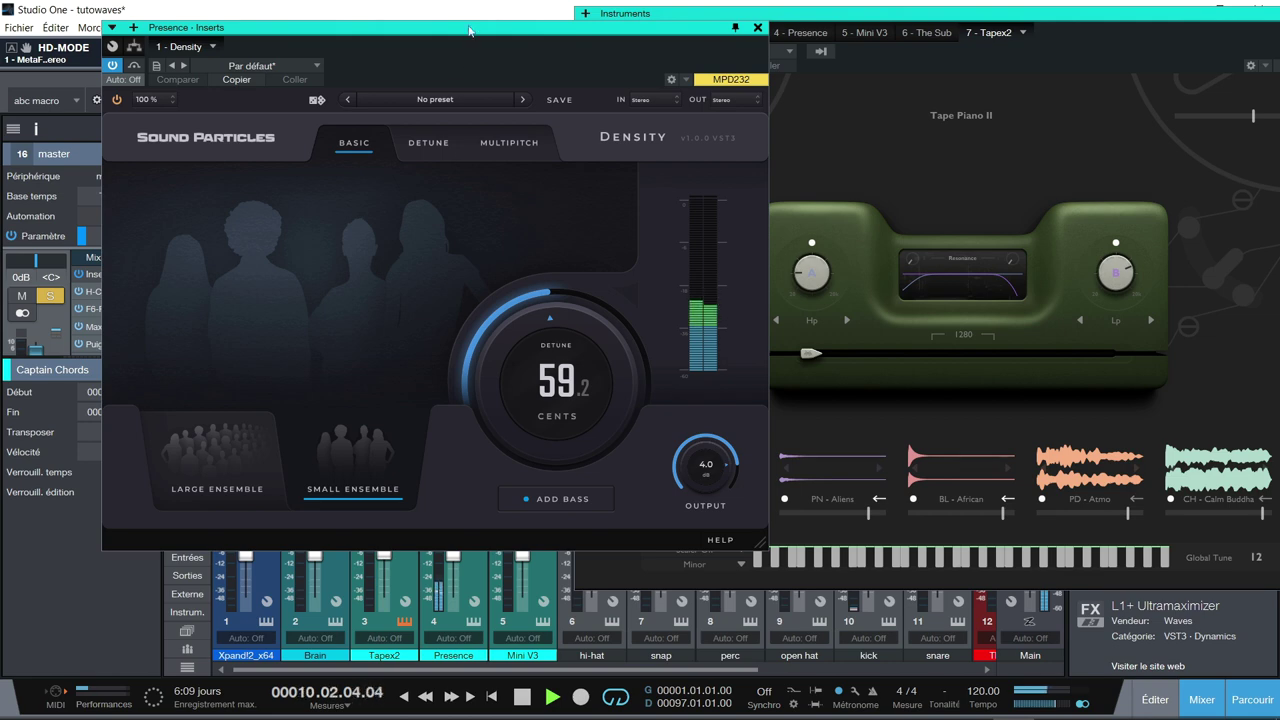
{"action": "left_click_drag", "start_coordinate": [468, 35], "coordinate": [1030, 11]}
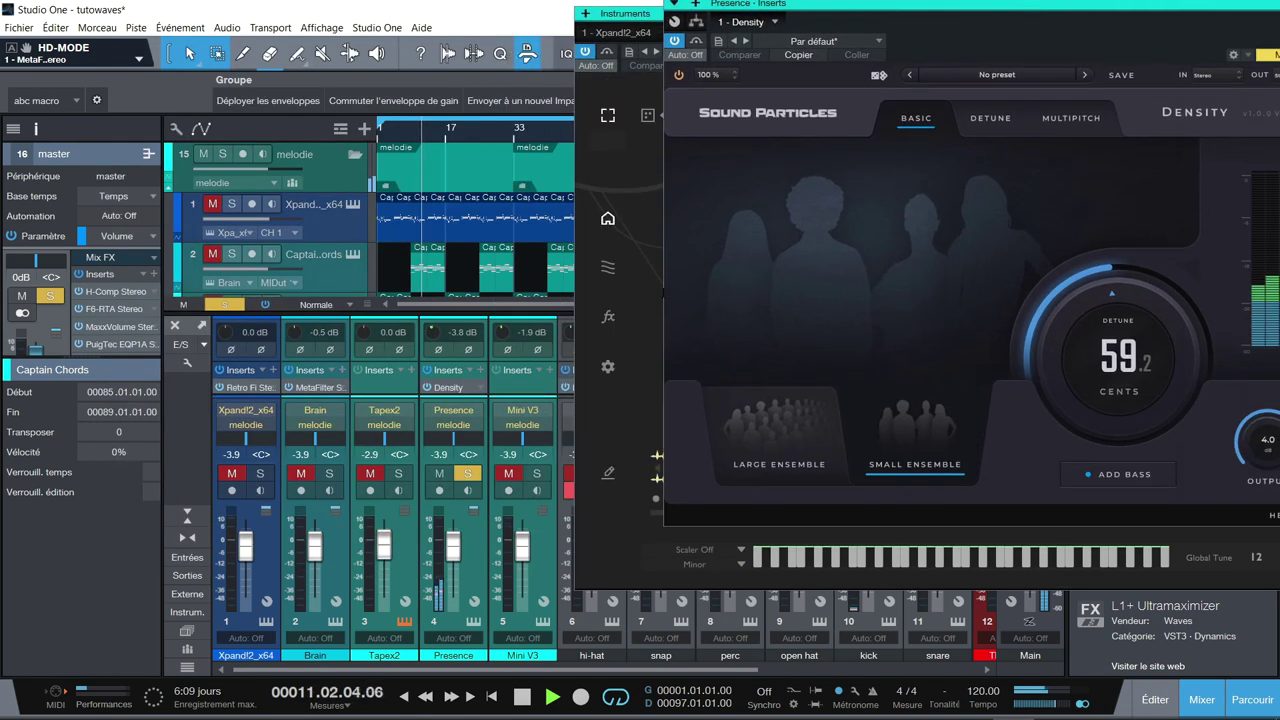
{"action": "left_click", "coordinate": [428, 389]}
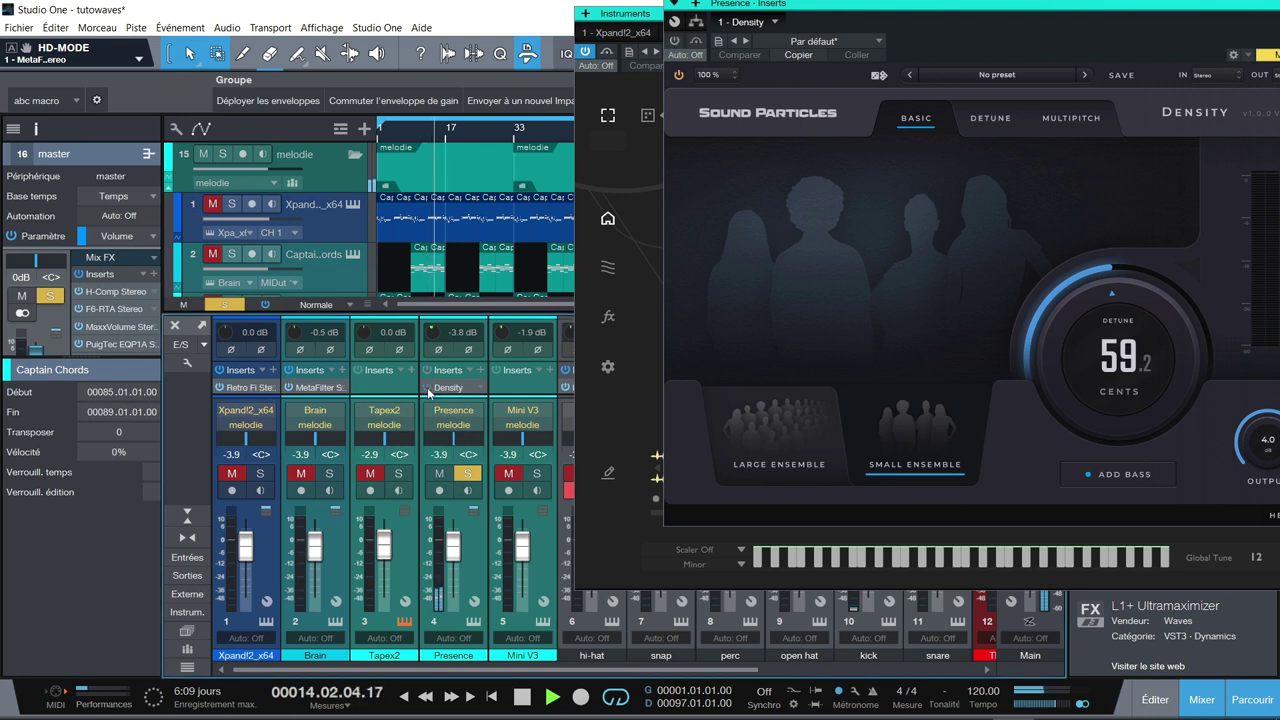
{"action": "left_click", "coordinate": [428, 389]}
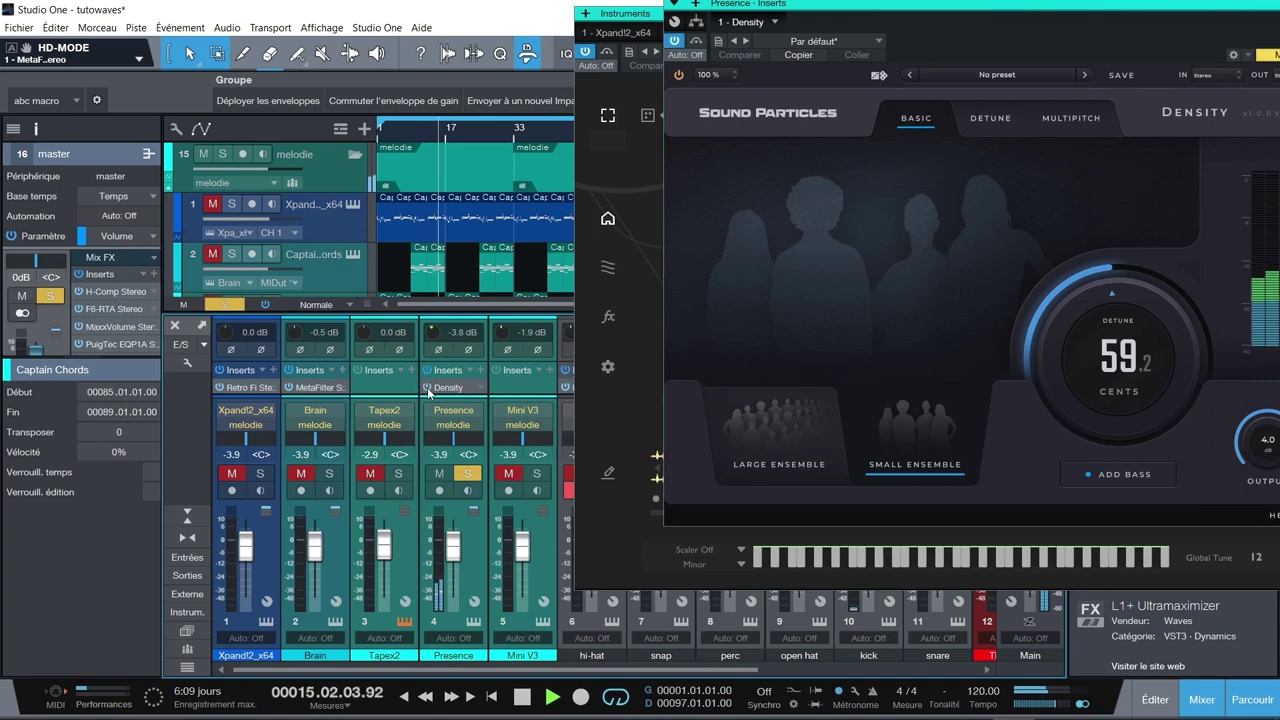
{"action": "left_click_drag", "start_coordinate": [868, 5], "coordinate": [647, 60]}
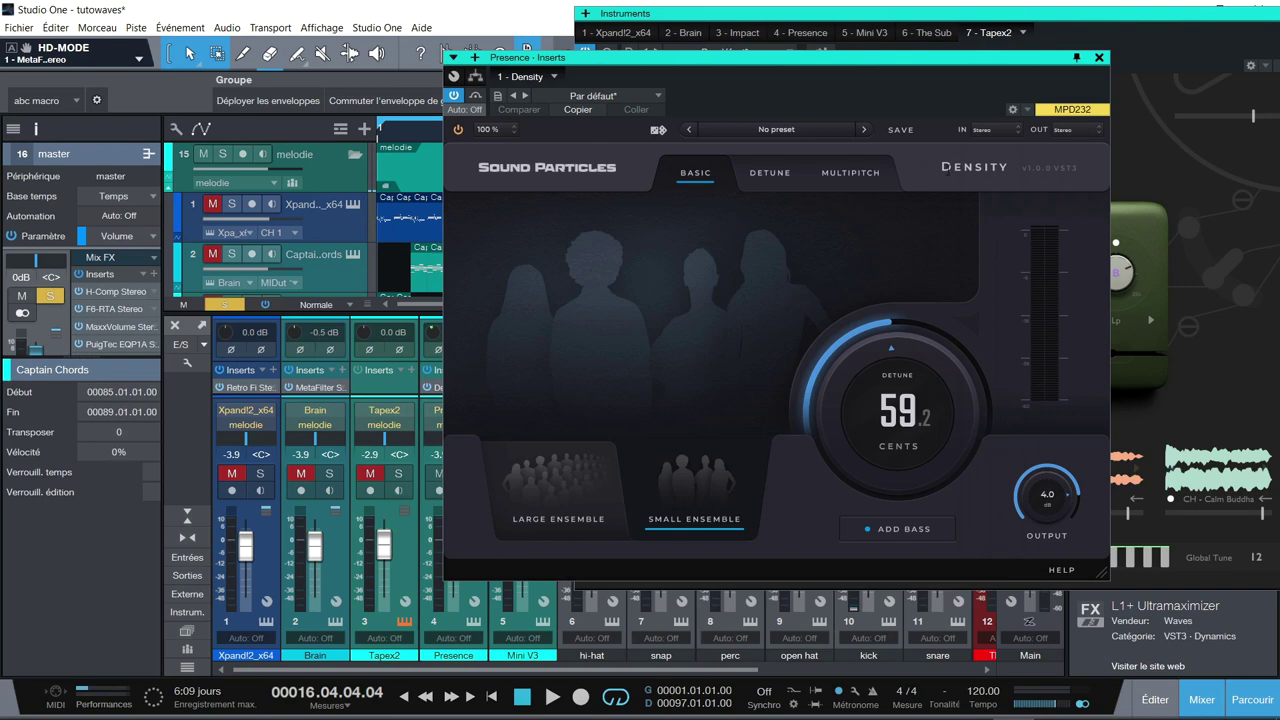
{"action": "left_click", "coordinate": [1099, 58]}
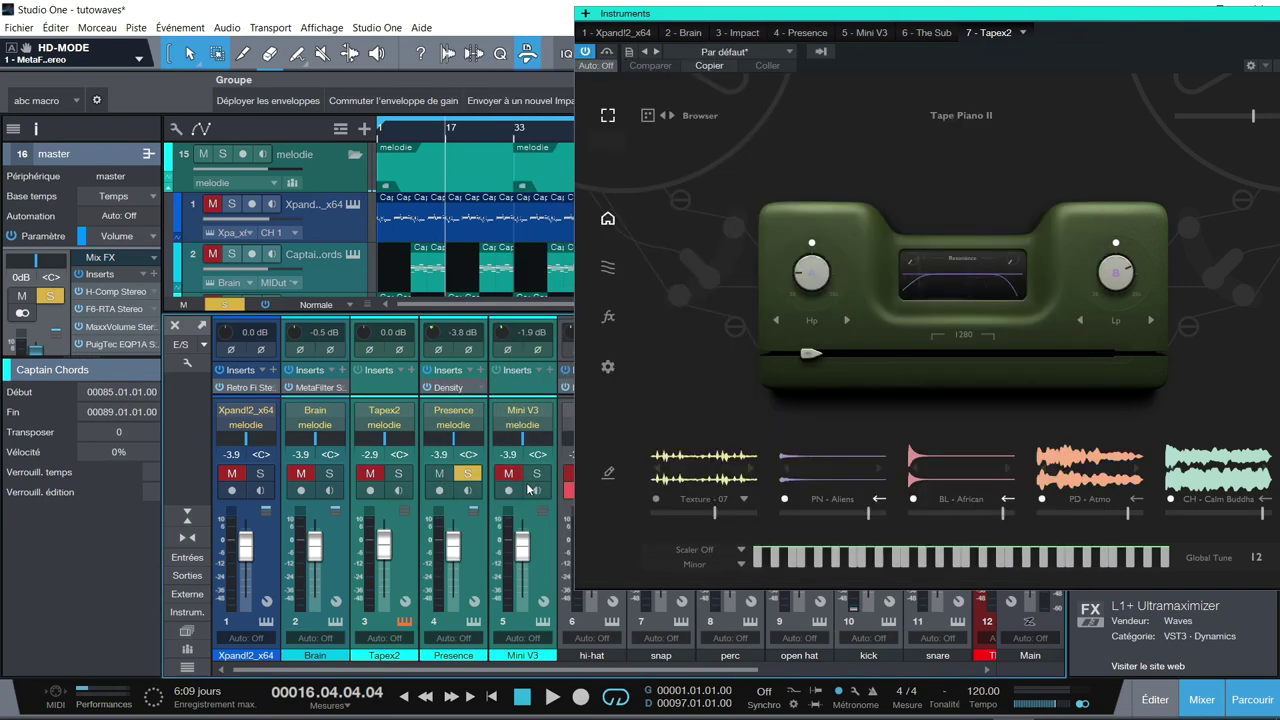
Switch the solo from the Presence channel to the Mini V3 channel.
{"action": "left_click", "coordinate": [537, 477]}
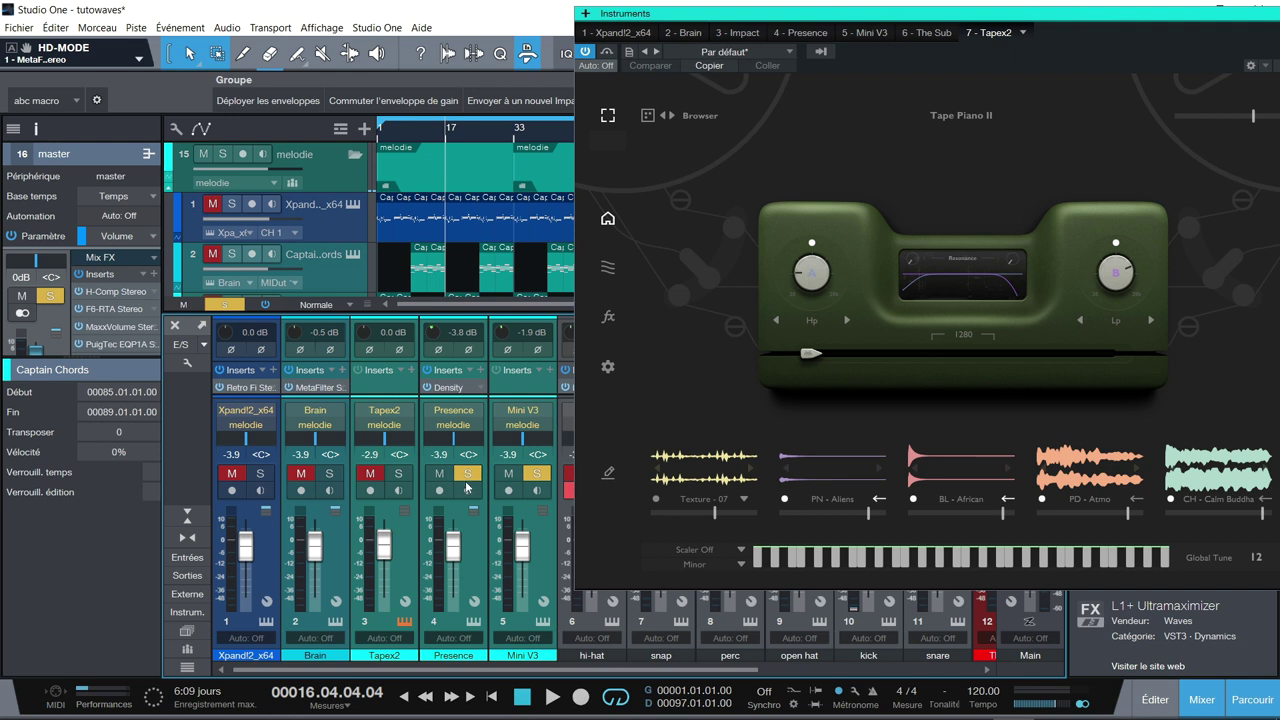
{"action": "left_click", "coordinate": [467, 490]}
{"action": "left_click", "coordinate": [471, 473]}
{"action": "left_click", "coordinate": [467, 490]}
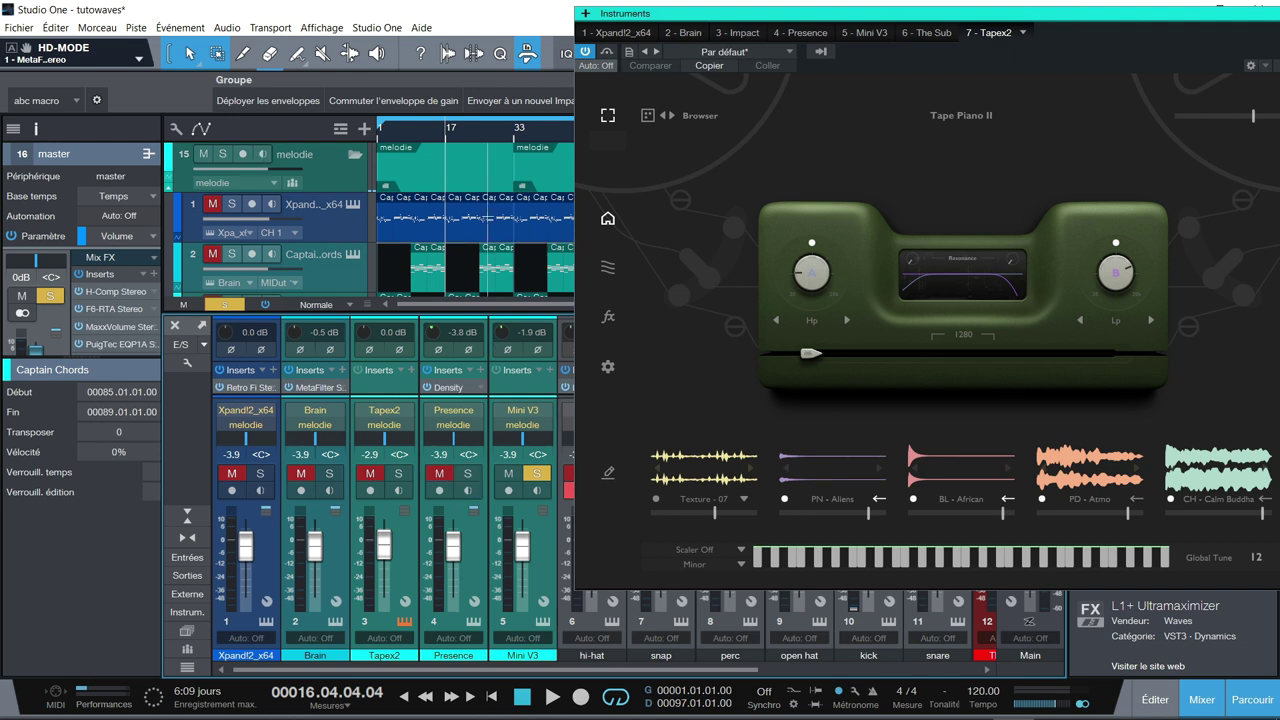
Bring the Mini V3 track into view in the arrangement and play it soloed from bar 9.
{"action": "scroll", "coordinate": [378, 180], "scroll_direction": "down", "scroll_amount": 5}
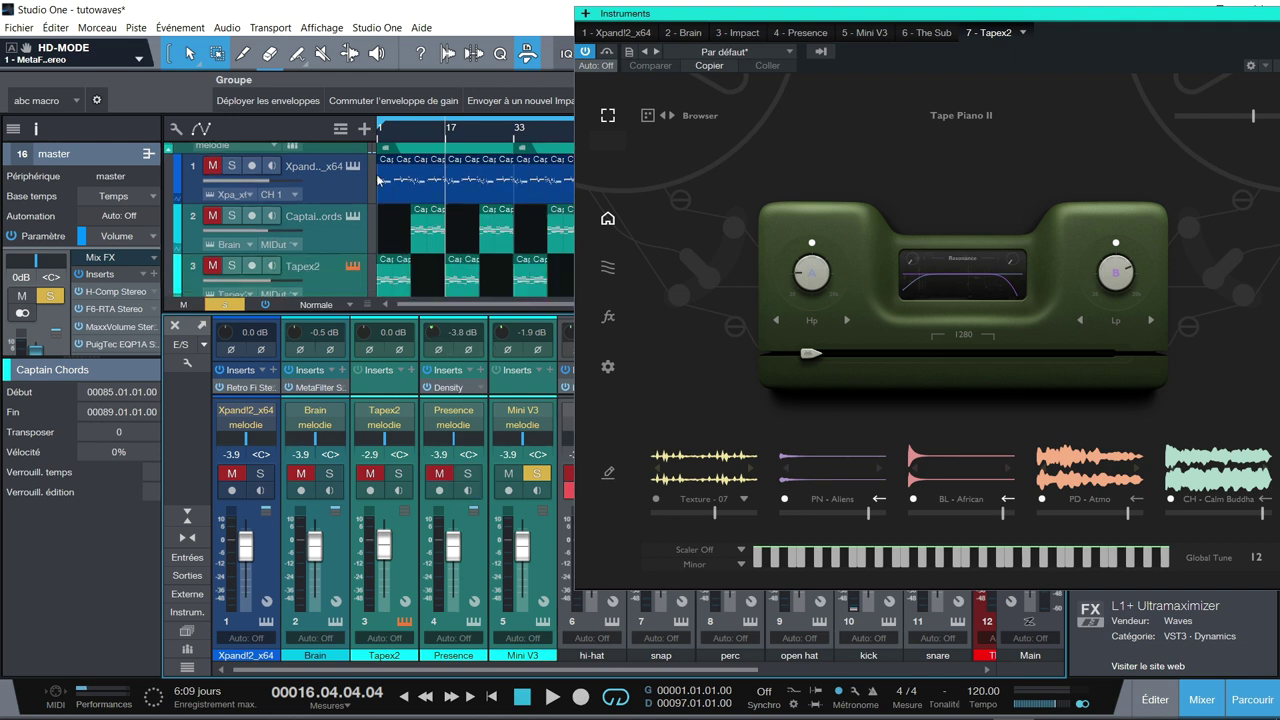
{"action": "left_click", "coordinate": [410, 132]}
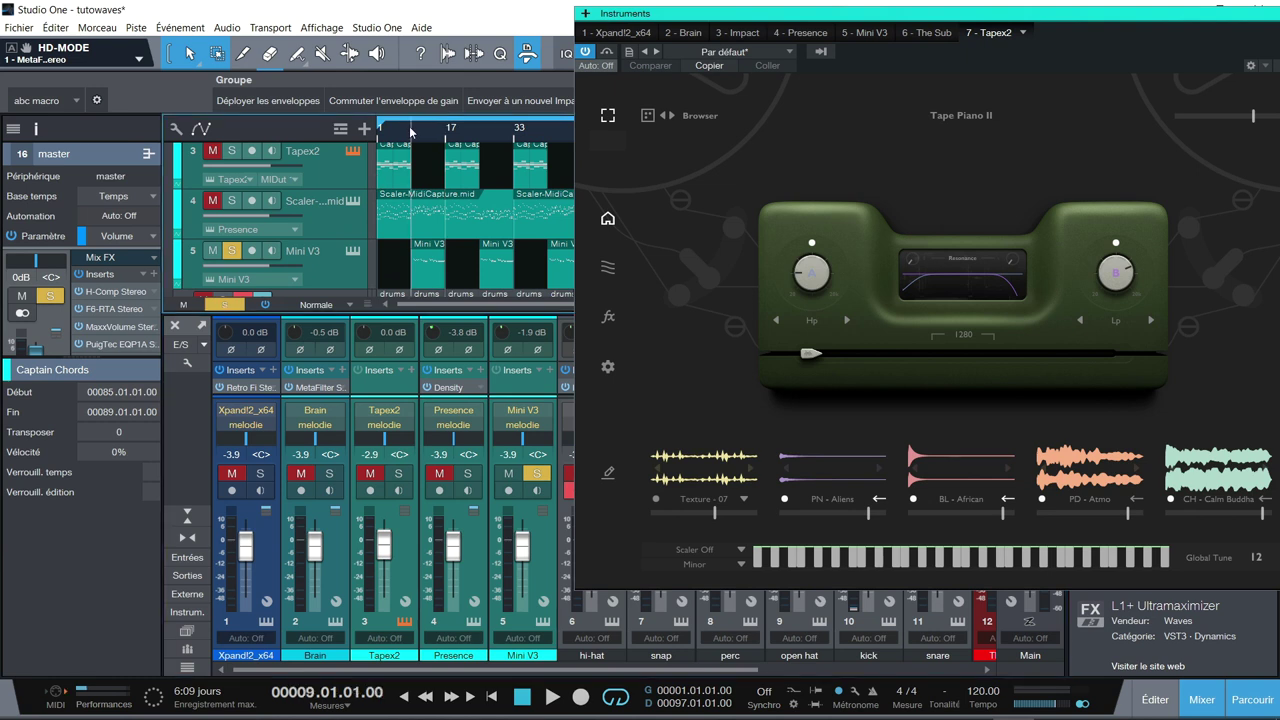
{"action": "key", "text": "space"}
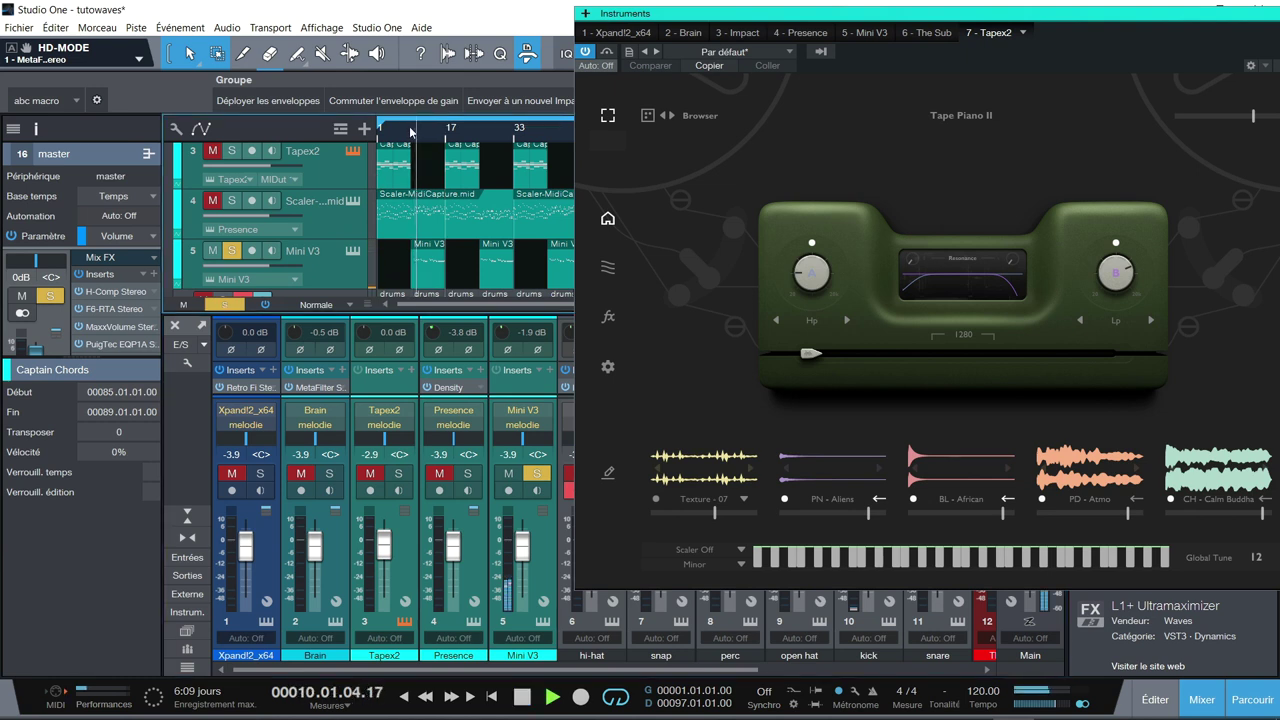
Display the Mini V3 instrument in the centre of the screen, stop playback, and close the instrument window.
{"action": "left_click_drag", "start_coordinate": [1216, 13], "coordinate": [800, 37]}
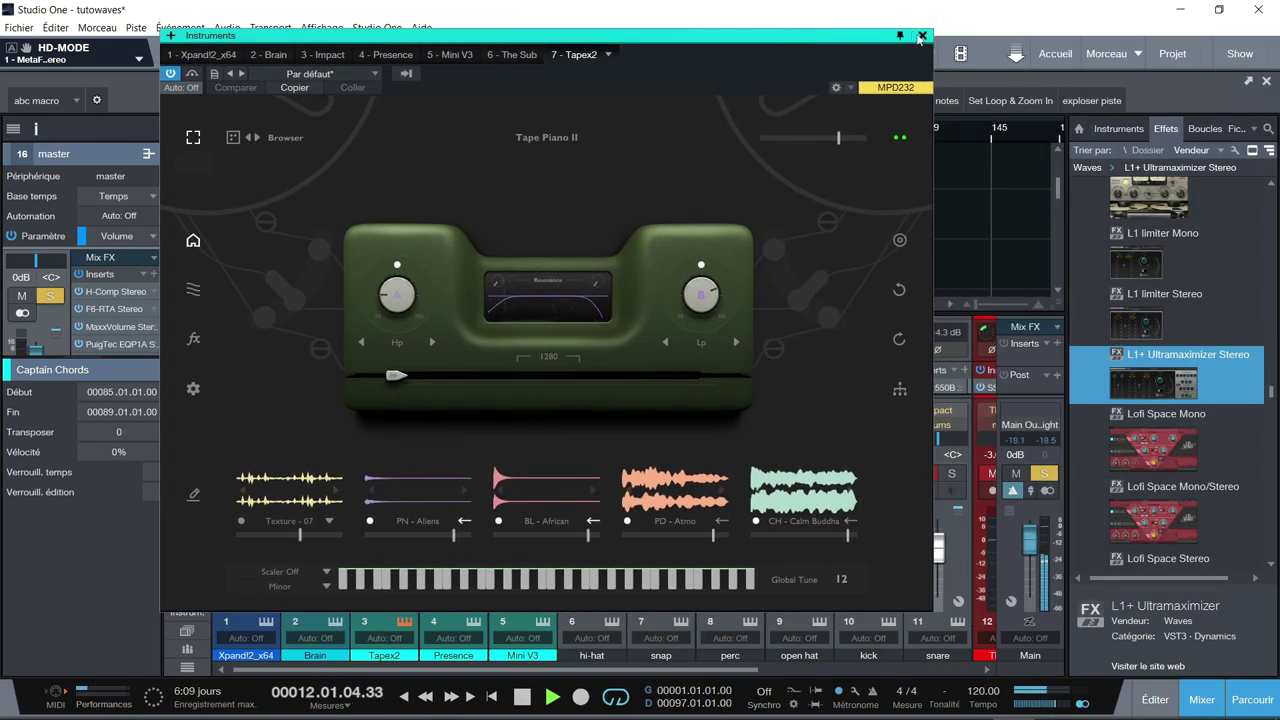
{"action": "left_click", "coordinate": [466, 57]}
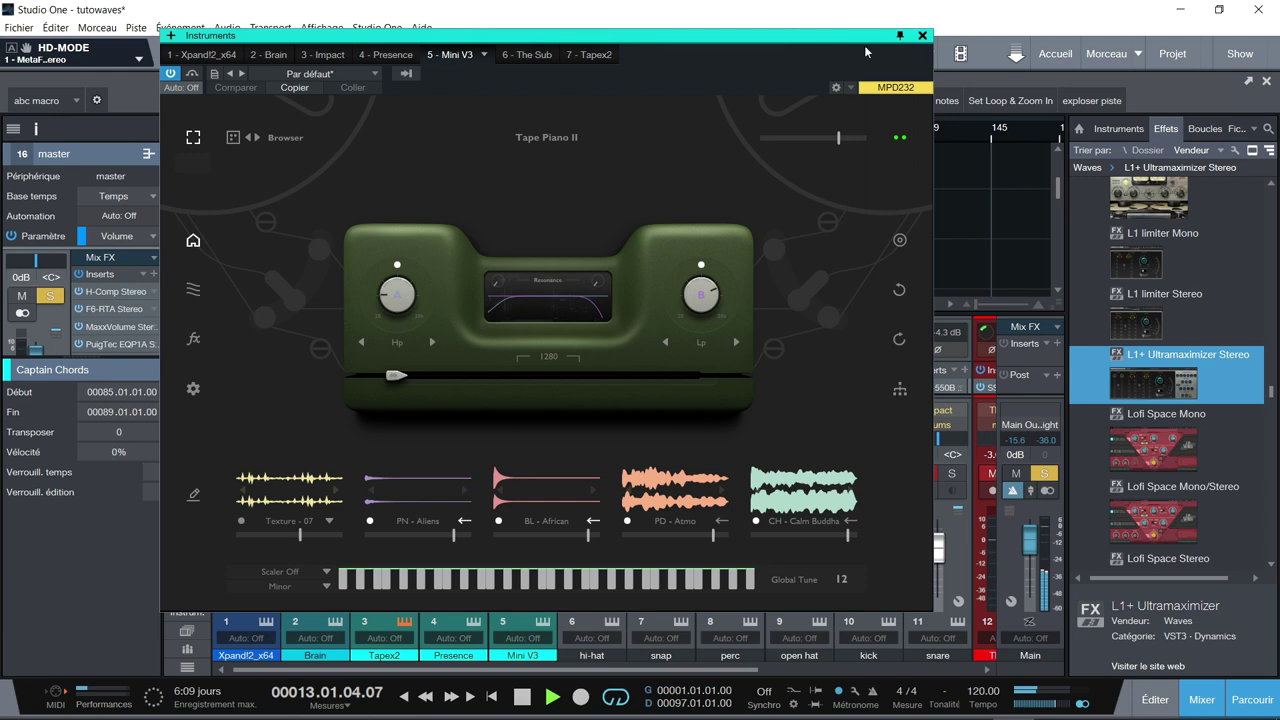
{"action": "key", "text": "space"}
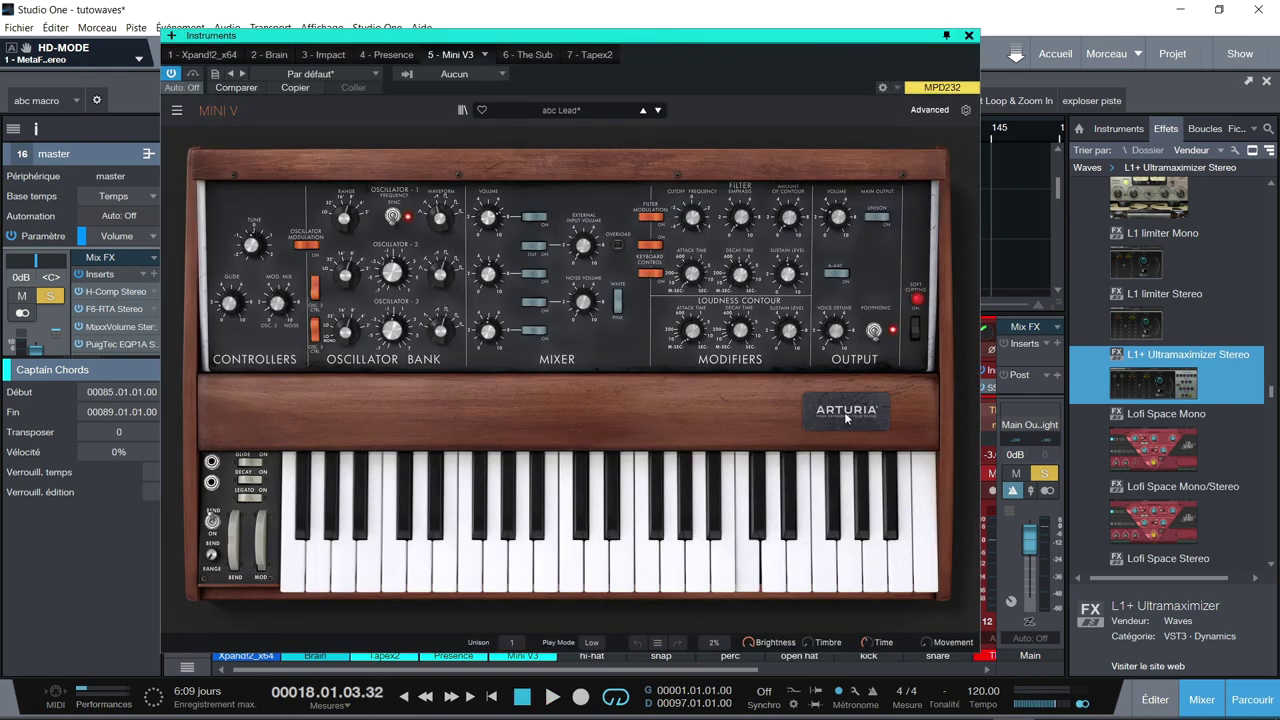
{"action": "left_click", "coordinate": [968, 36]}
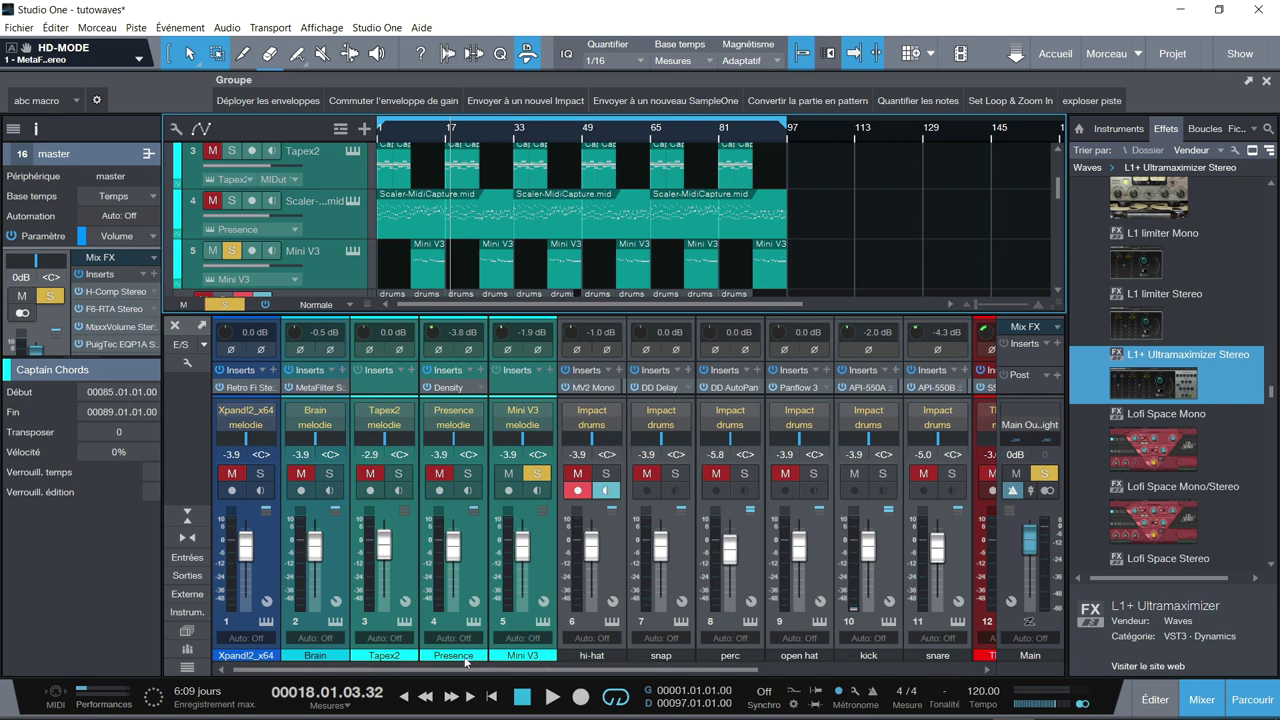
Bring the drum channels into view and enlarge the mixer to show their full insert and send lists.
{"action": "left_click_drag", "start_coordinate": [475, 680], "coordinate": [684, 672]}
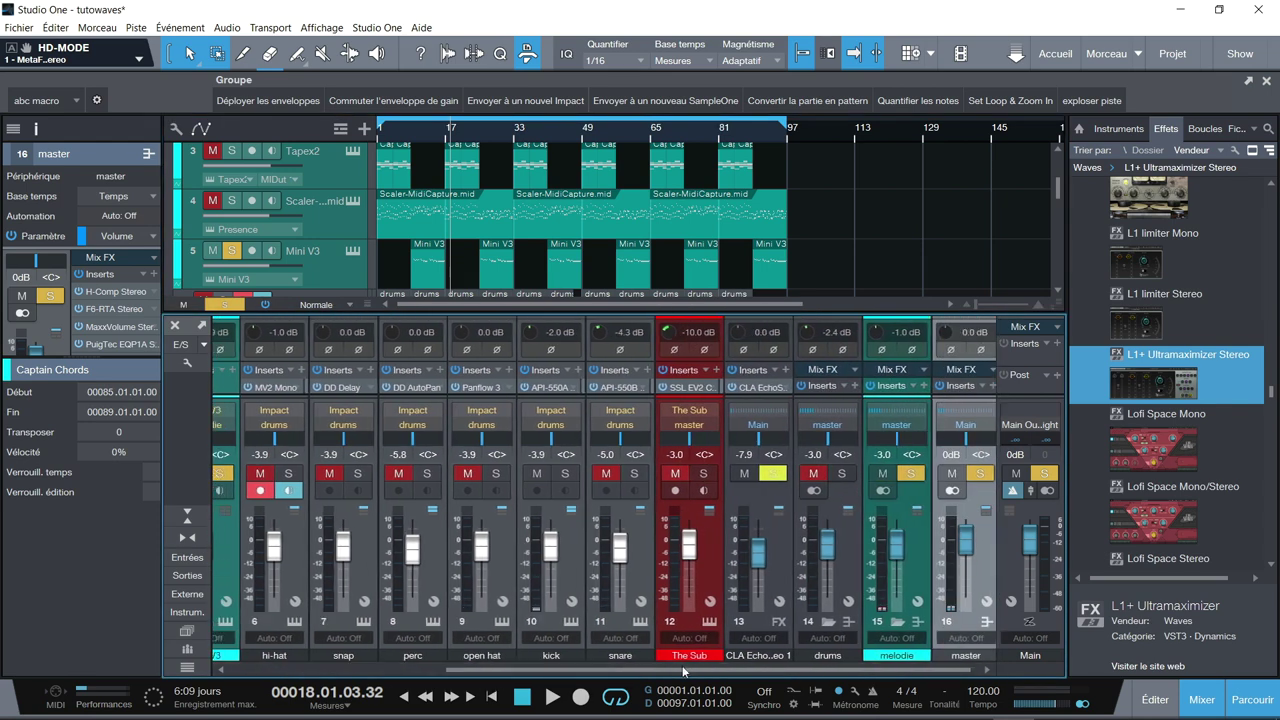
{"action": "scroll", "coordinate": [664, 671], "scroll_direction": "left", "scroll_amount": 1}
{"action": "left_click_drag", "start_coordinate": [513, 312], "coordinate": [513, 222]}
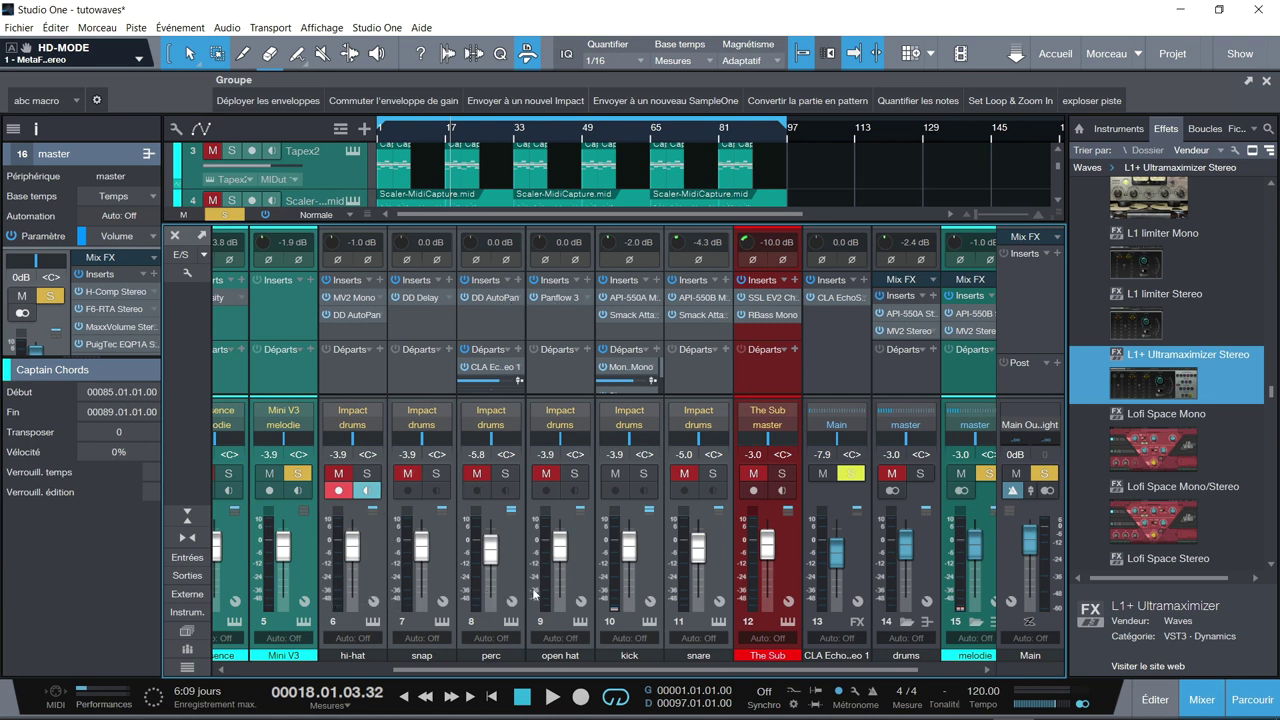
Replace the Mini V3 solo with the hi-hat, snap, perc and open hat channels and play them from the song start.
{"action": "left_click", "coordinate": [581, 475]}
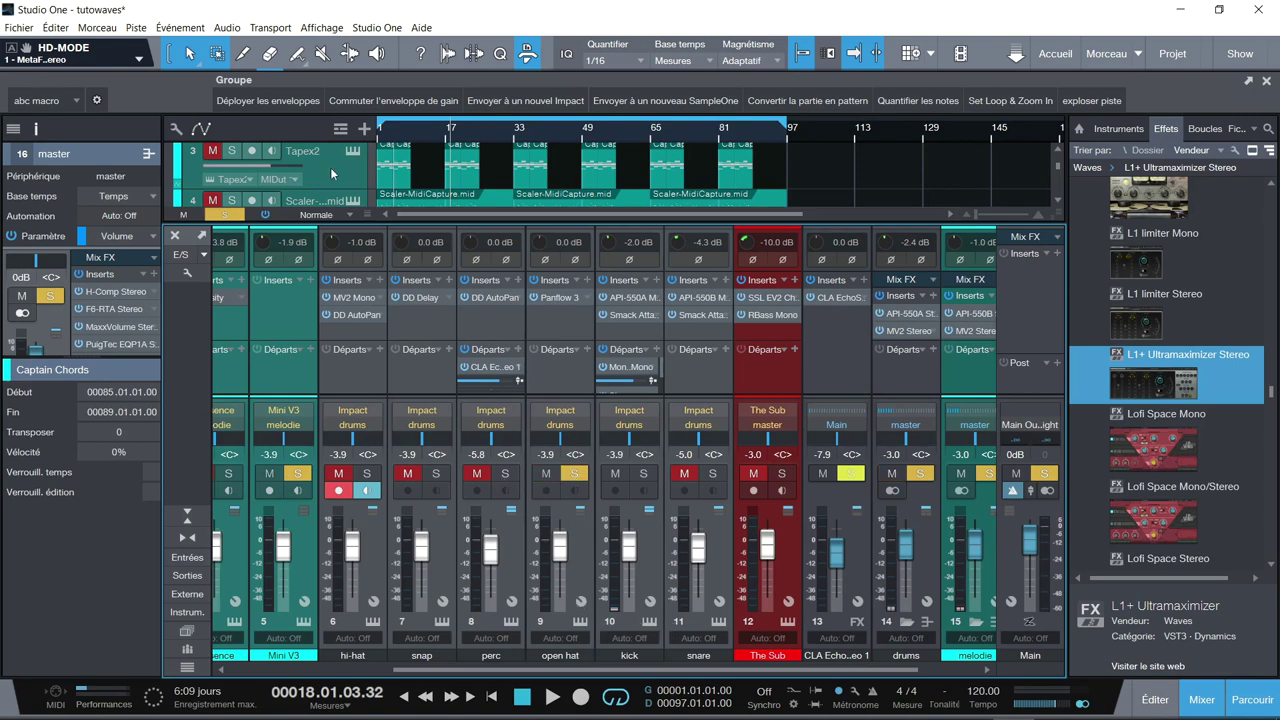
{"action": "left_click", "coordinate": [224, 214]}
{"action": "left_click", "coordinate": [364, 474]}
{"action": "key", "text": "space"}
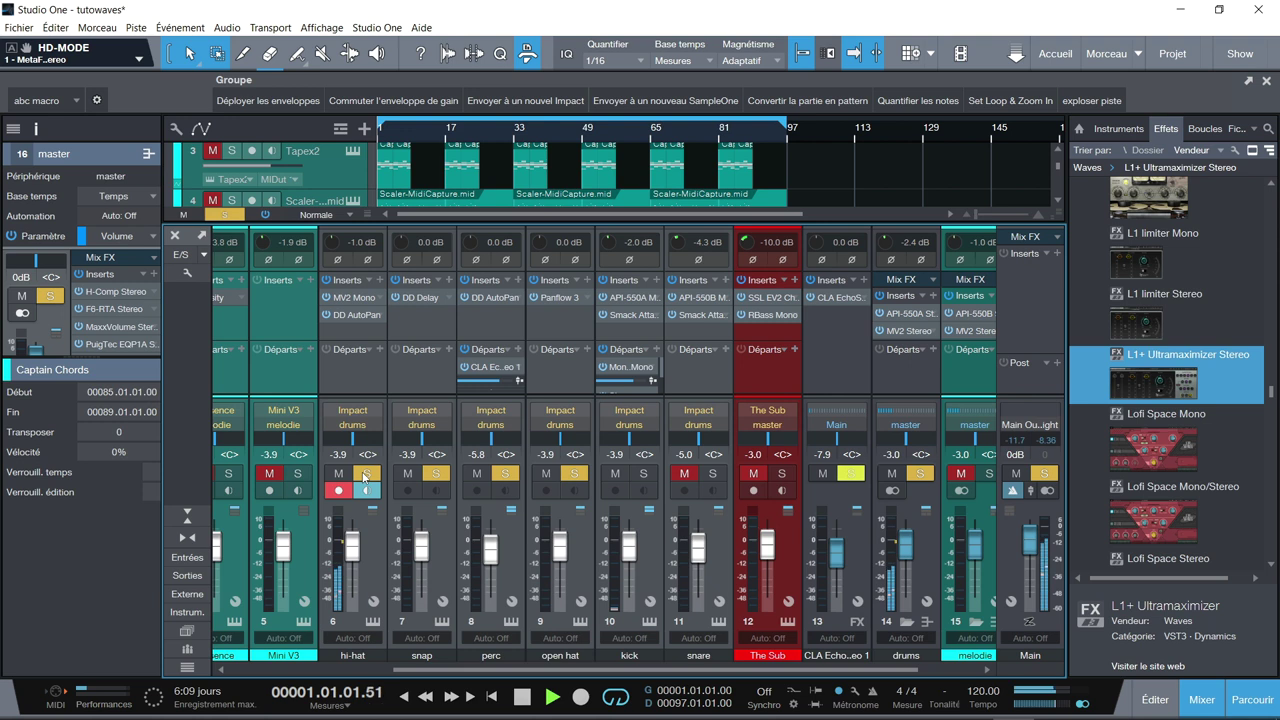
View MV2 Mono on hi-hat, DD Delay on snap and DD AutoPan on perc during playback, closing each insert window.
{"action": "double_click", "coordinate": [353, 297]}
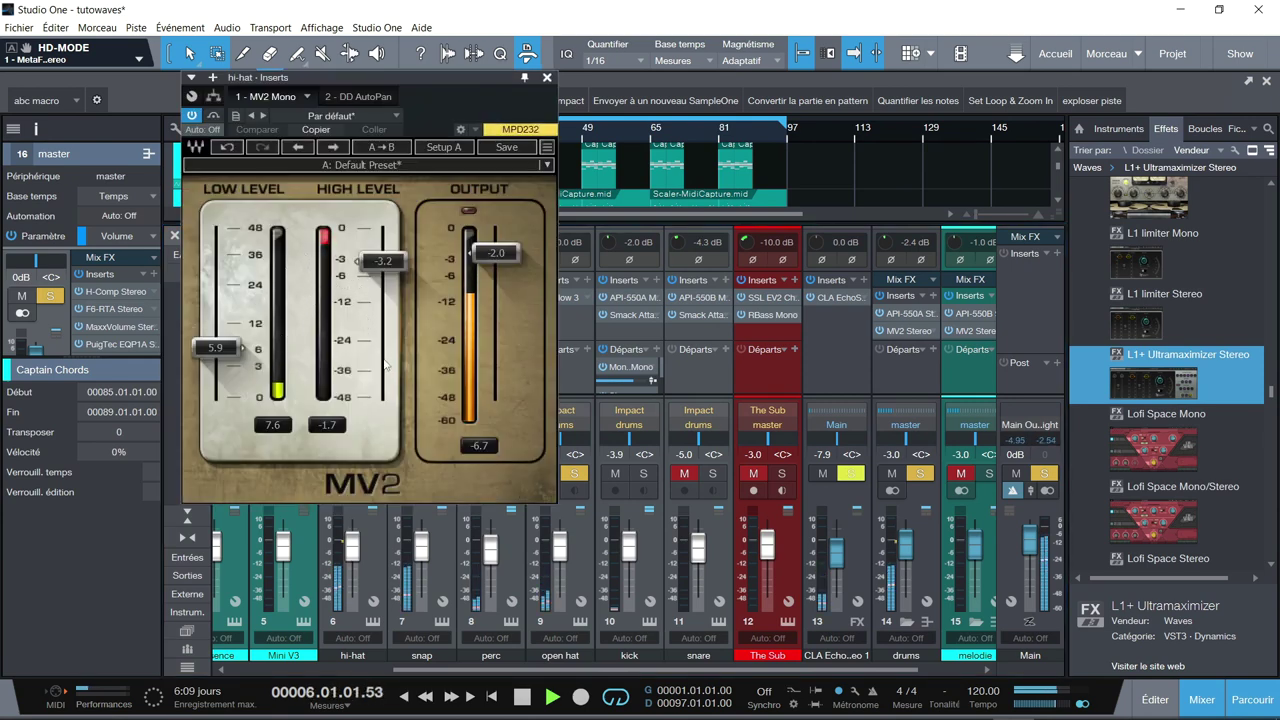
{"action": "left_click", "coordinate": [548, 77]}
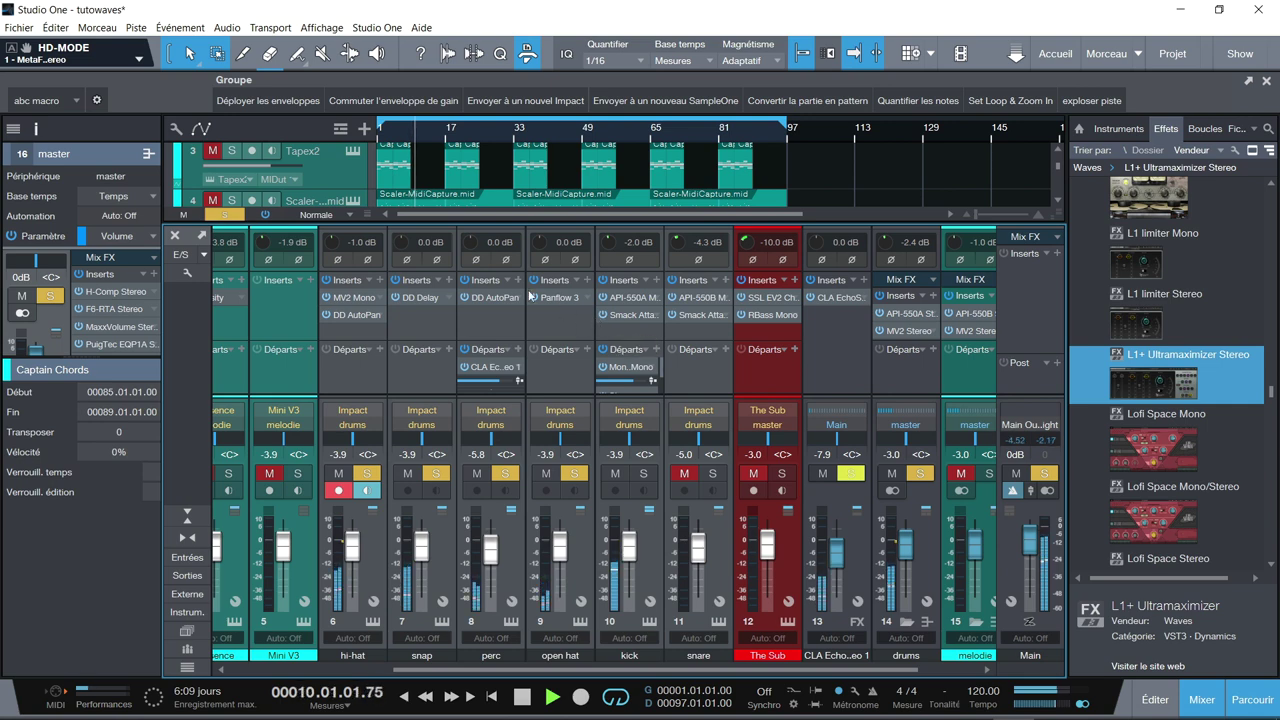
{"action": "left_click", "coordinate": [436, 297]}
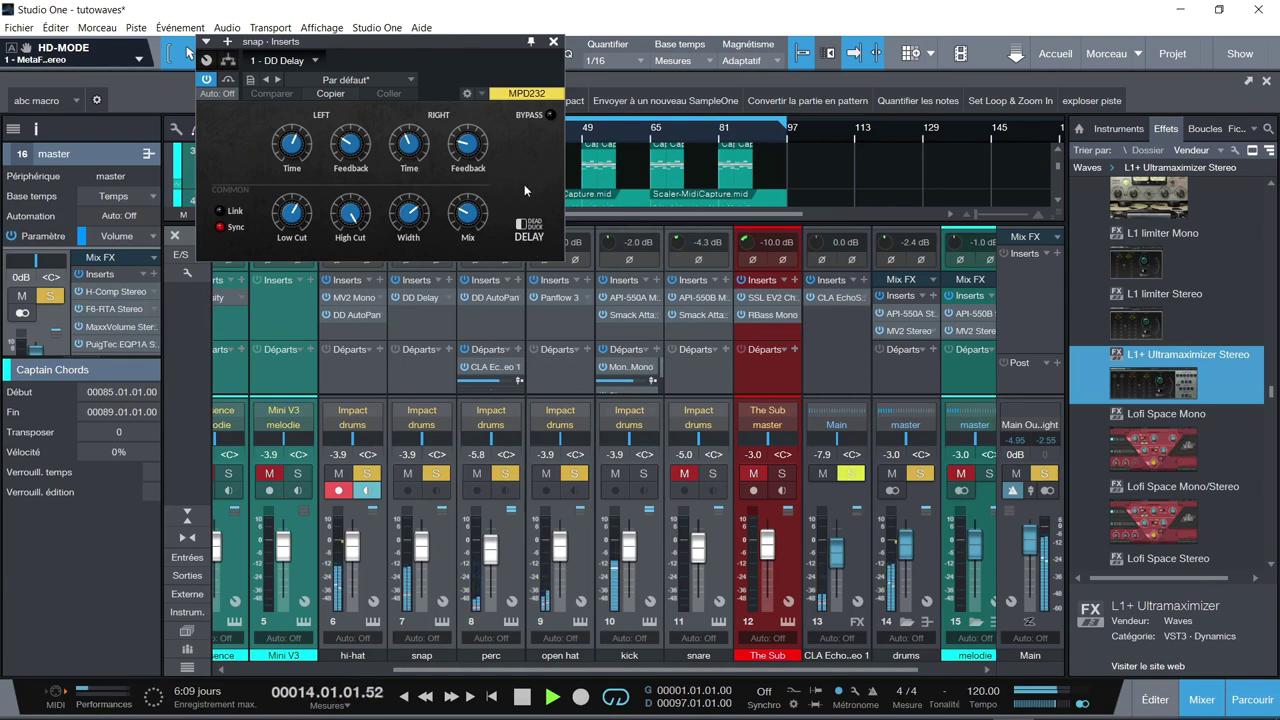
{"action": "left_click", "coordinate": [554, 42]}
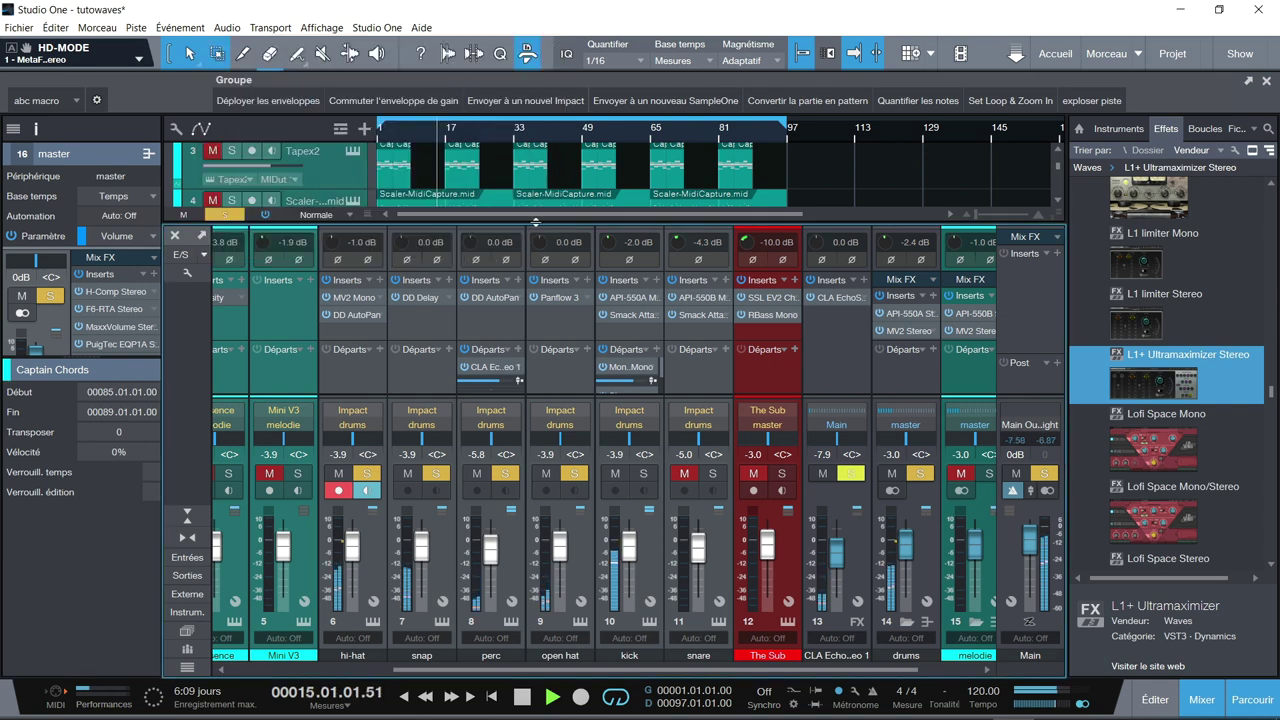
{"action": "left_click", "coordinate": [510, 299]}
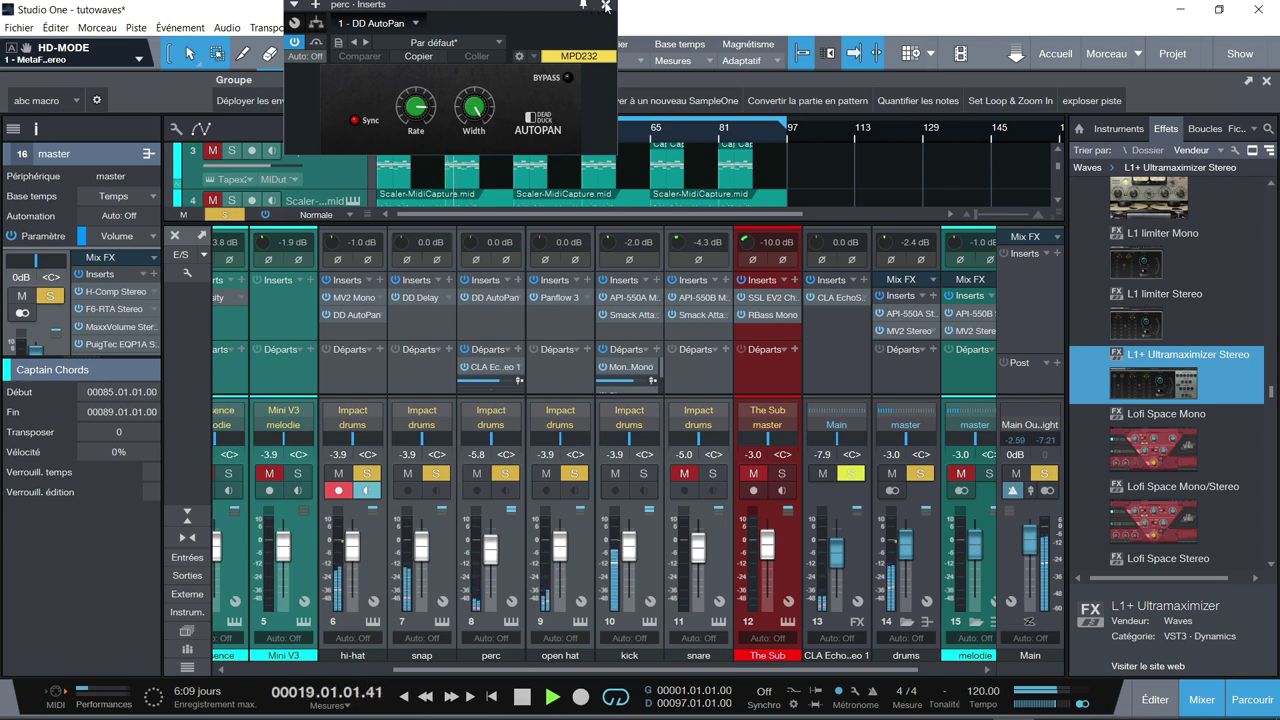
{"action": "left_click", "coordinate": [605, 6]}
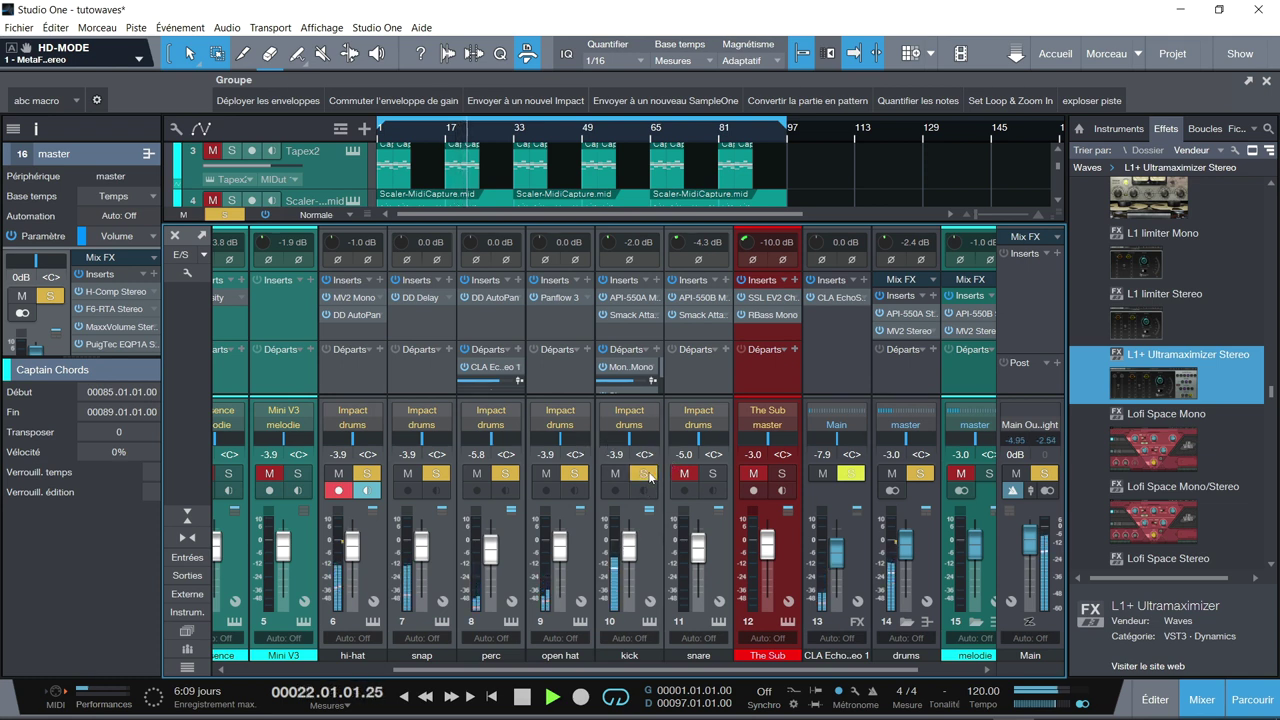
View API-550A Mono on the kick channel, pausing playback to move the insert window clear of the kick strip.
{"action": "left_click", "coordinate": [632, 298]}
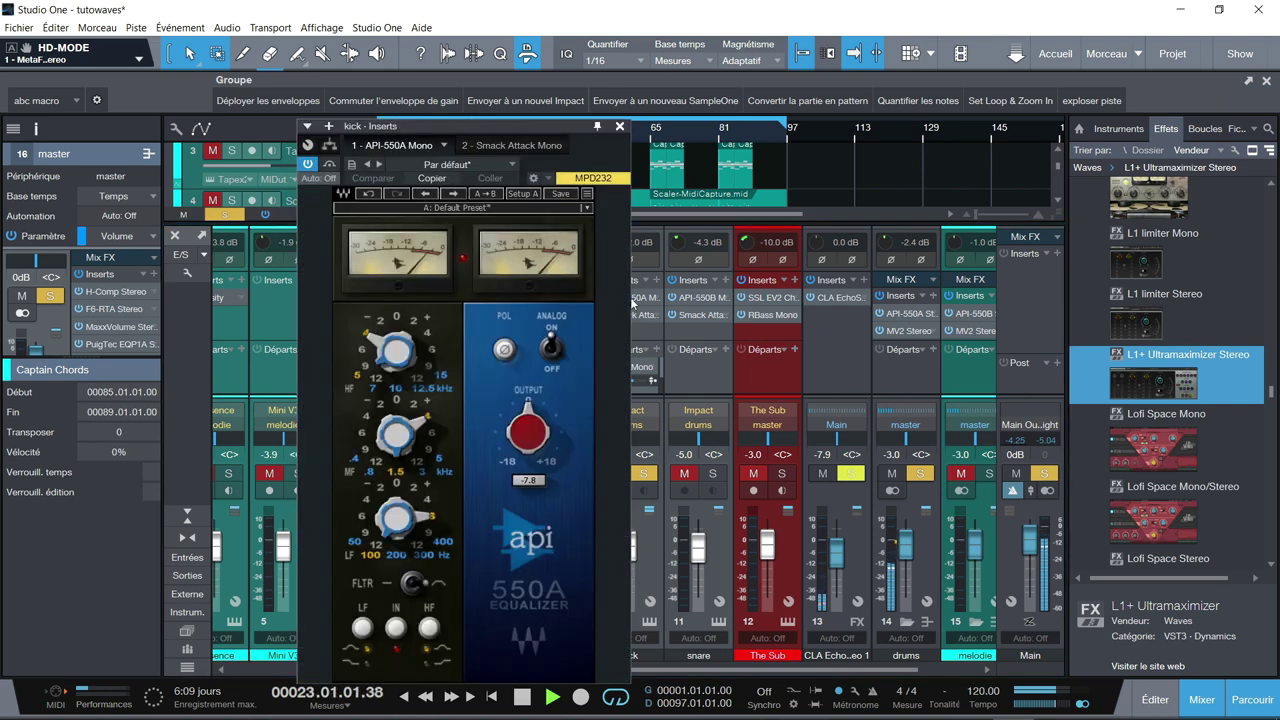
{"action": "key", "text": "space"}
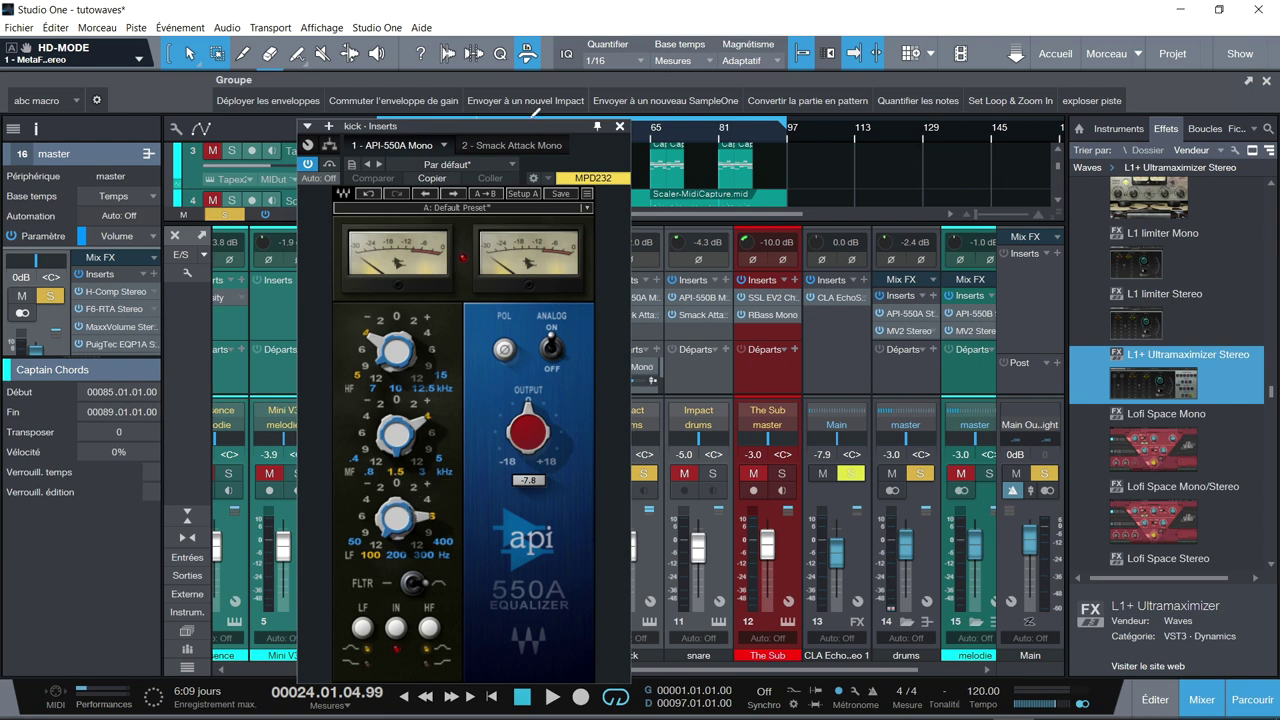
{"action": "left_click_drag", "start_coordinate": [512, 125], "coordinate": [396, 91]}
{"action": "key", "text": "space"}
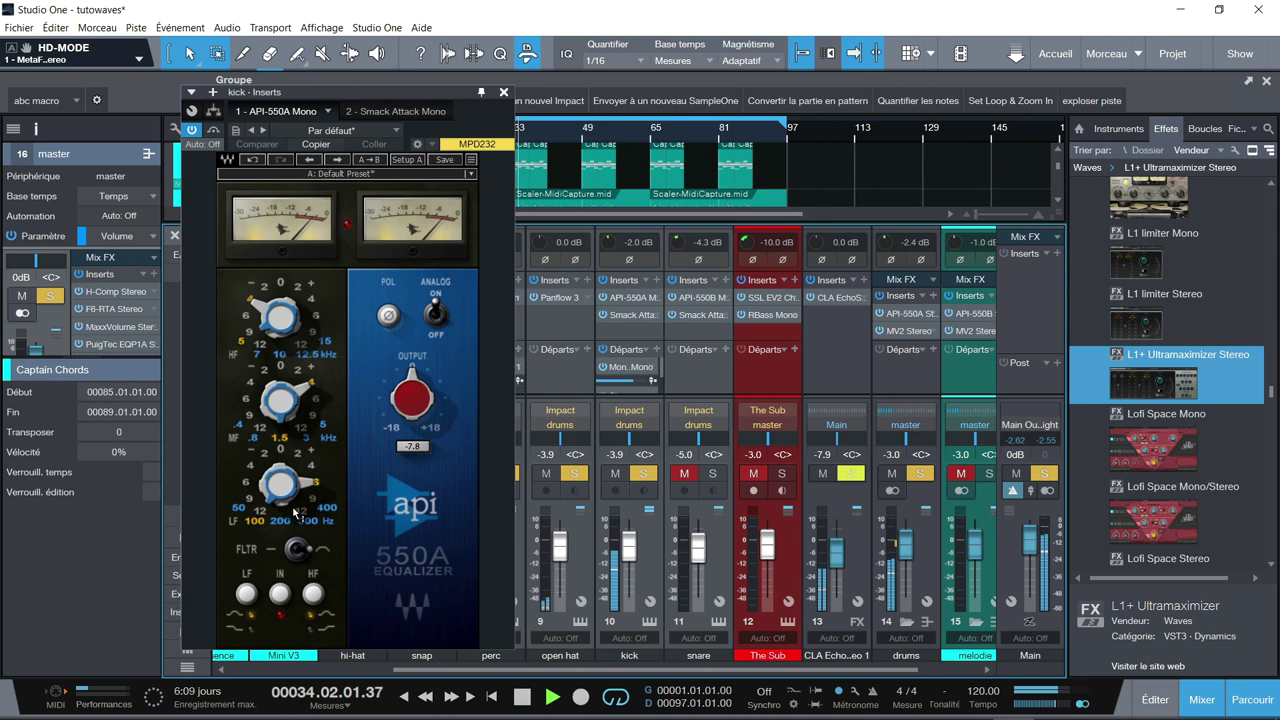
Adjust the kick's API-550A gains during playback, with mid gain at +6 dB and high gain at -2 dB.
{"action": "mouse_move", "coordinate": [266, 492]}
{"action": "left_mouse_down"}
{"action": "mouse_move", "coordinate": [308, 450]}
{"action": "mouse_move", "coordinate": [258, 470]}
{"action": "left_mouse_up"}
{"action": "left_click", "coordinate": [263, 413]}
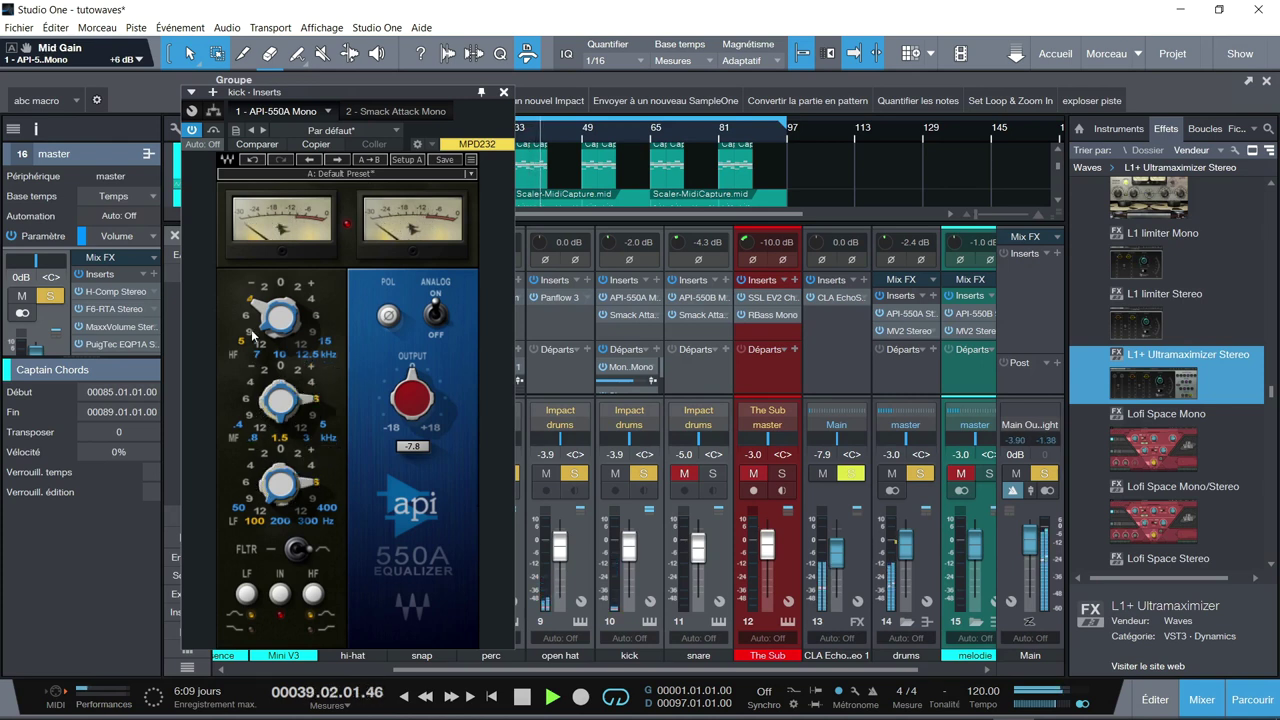
{"action": "left_click_drag", "start_coordinate": [268, 305], "coordinate": [266, 306]}
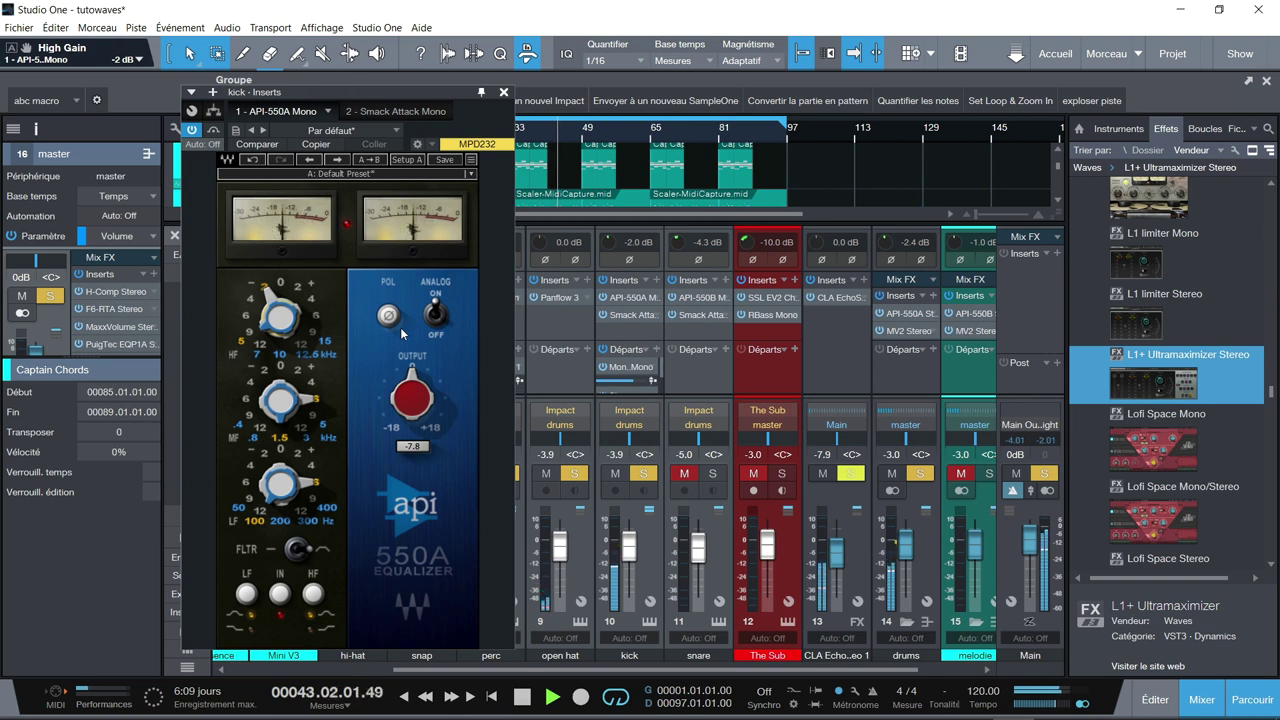
Compare the kick's API-550A with Analog switched off and back on, and stop playback.
{"action": "left_click", "coordinate": [433, 318]}
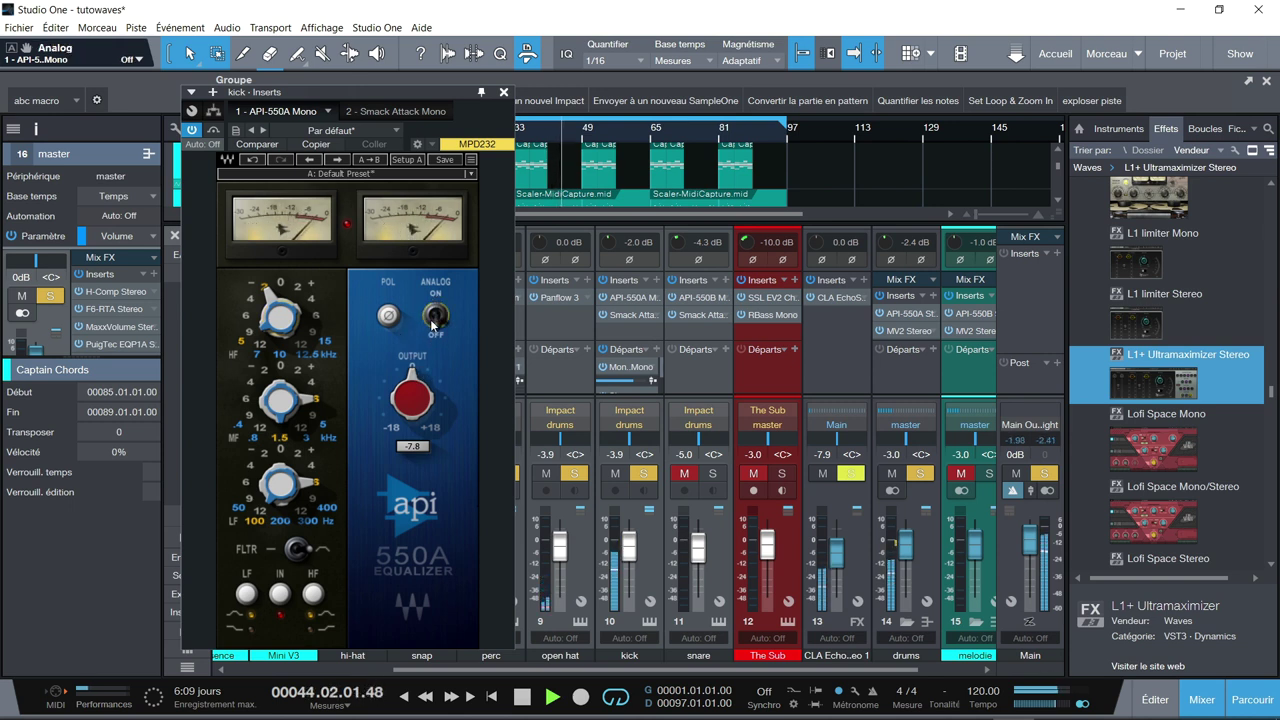
{"action": "left_click", "coordinate": [434, 318]}
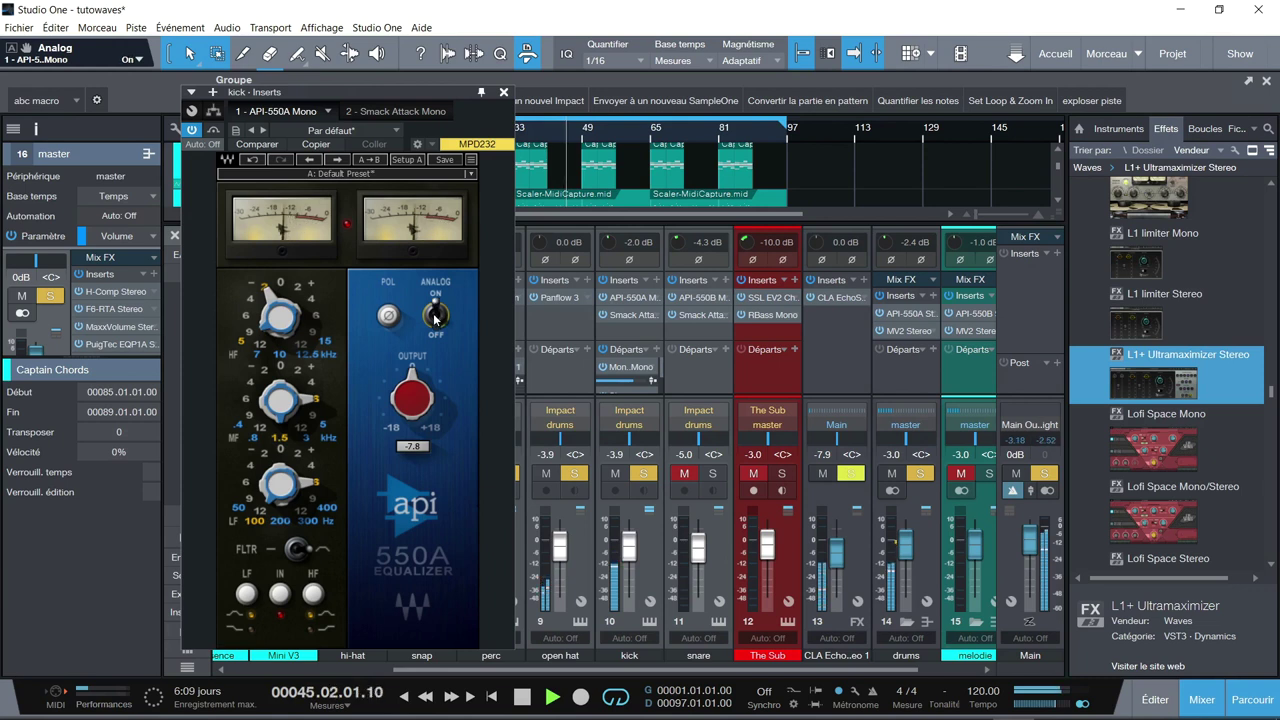
{"action": "key", "text": "space"}
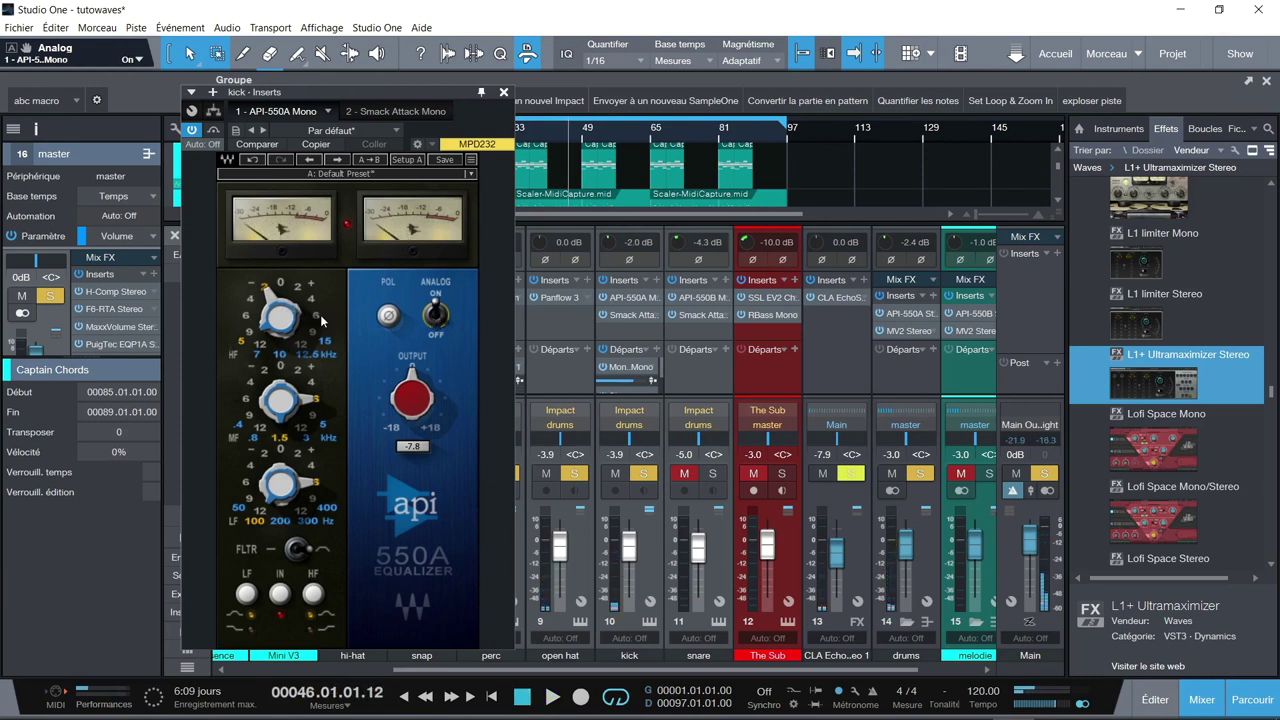
Set the high-band frequency of the kick's API-550A to 7.0 kHz.
{"action": "left_click", "coordinate": [282, 308]}
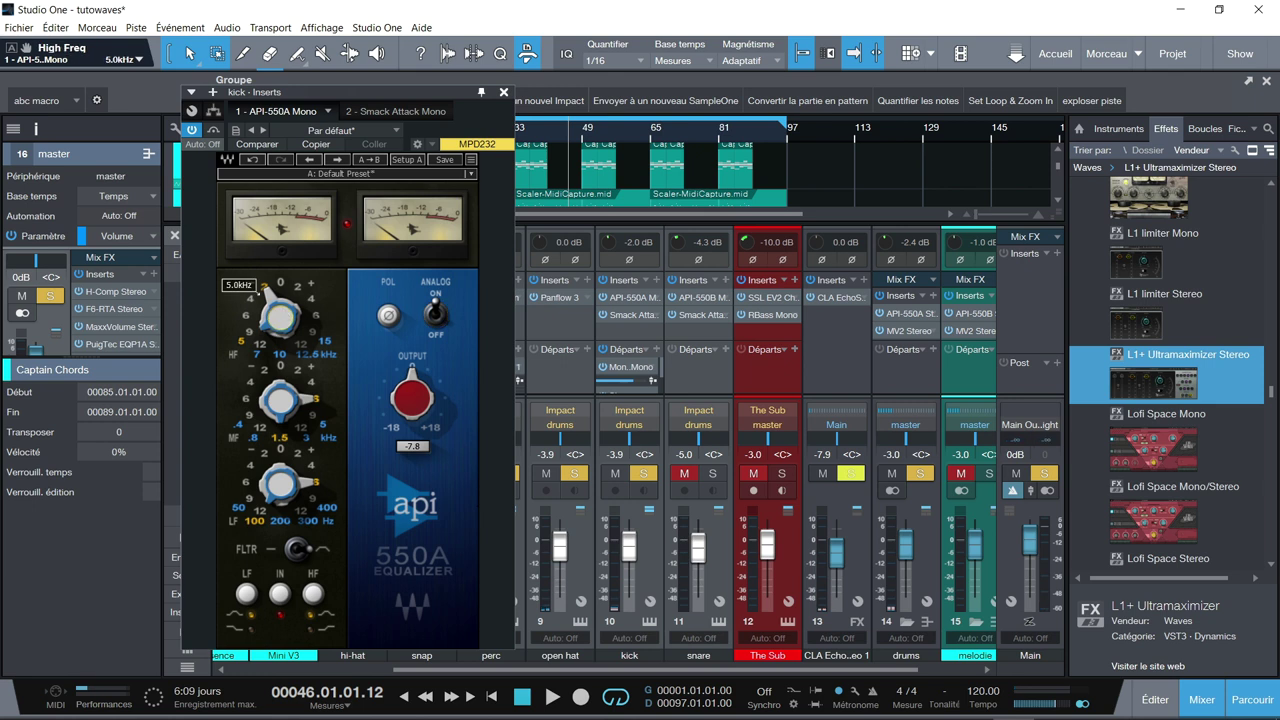
{"action": "left_click_drag", "start_coordinate": [282, 308], "coordinate": [282, 284]}
{"action": "left_click_drag", "start_coordinate": [282, 284], "coordinate": [282, 300]}
View Smack Attack Mono on the kick during playback, moving its window clear of the drum channels.
{"action": "mouse_move", "coordinate": [432, 410]}
{"action": "left_click", "coordinate": [649, 314]}
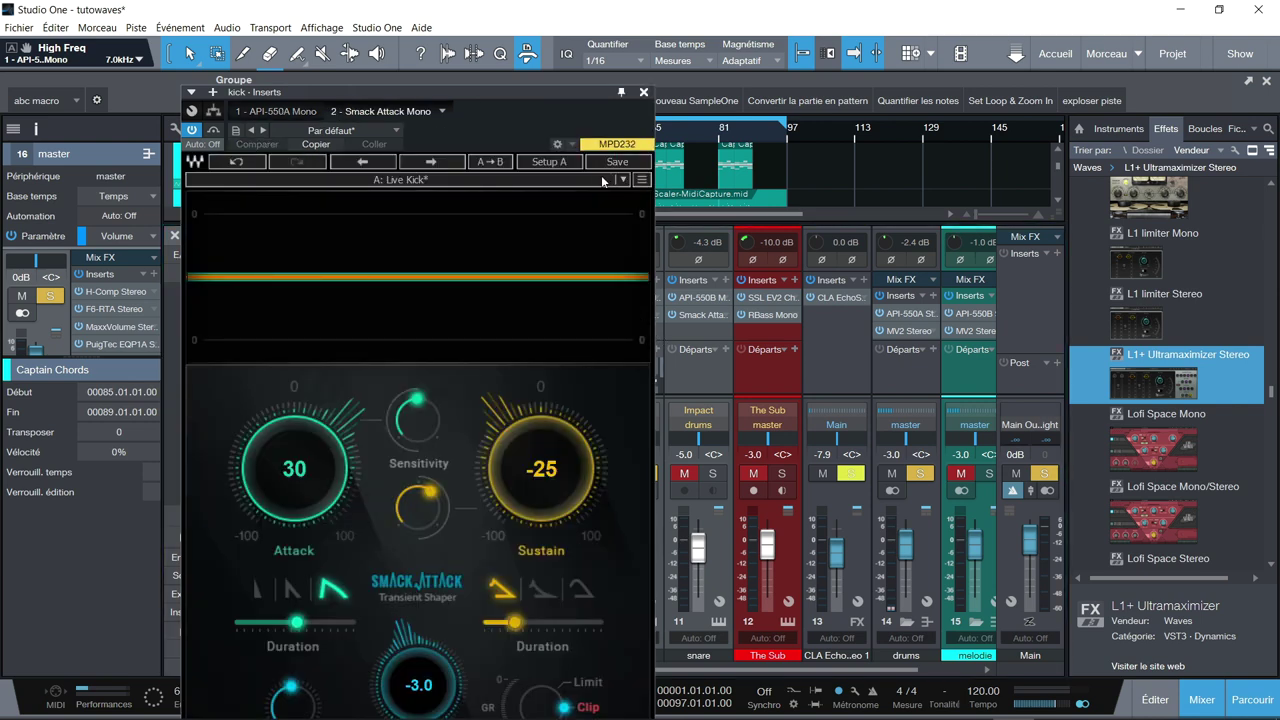
{"action": "left_click_drag", "start_coordinate": [528, 91], "coordinate": [484, 10]}
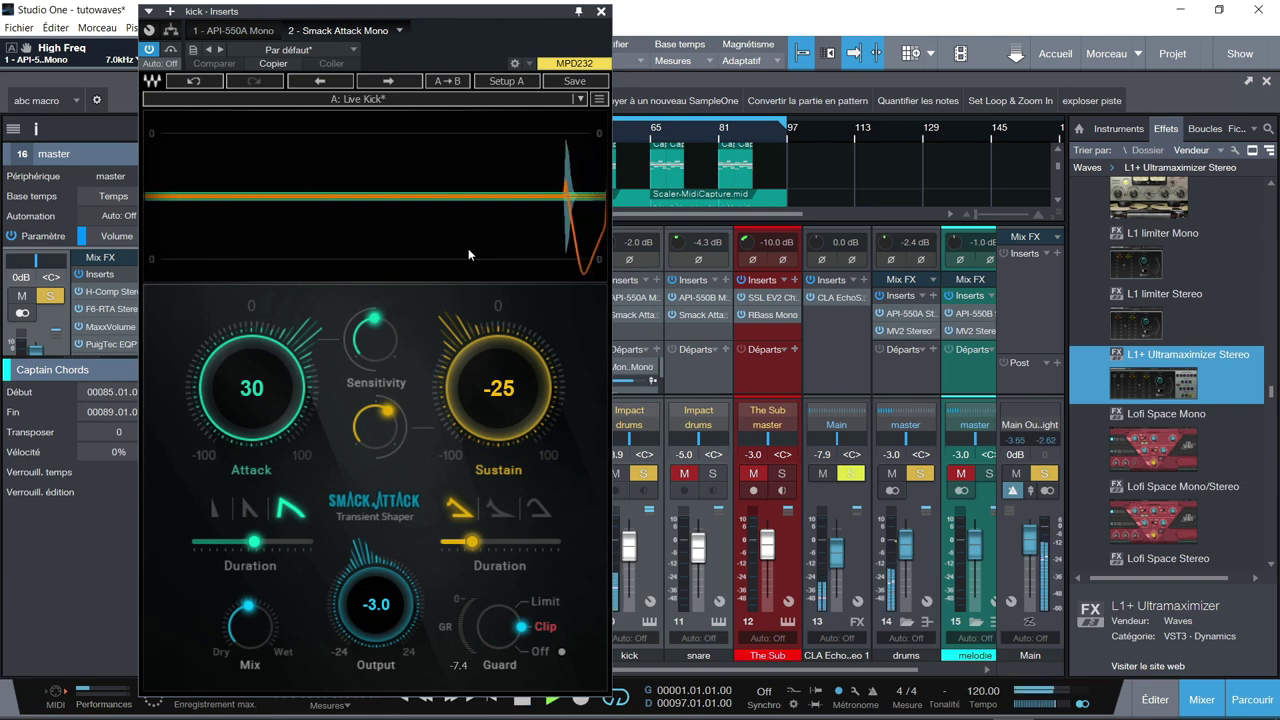
{"action": "left_click_drag", "start_coordinate": [540, 16], "coordinate": [439, 9]}
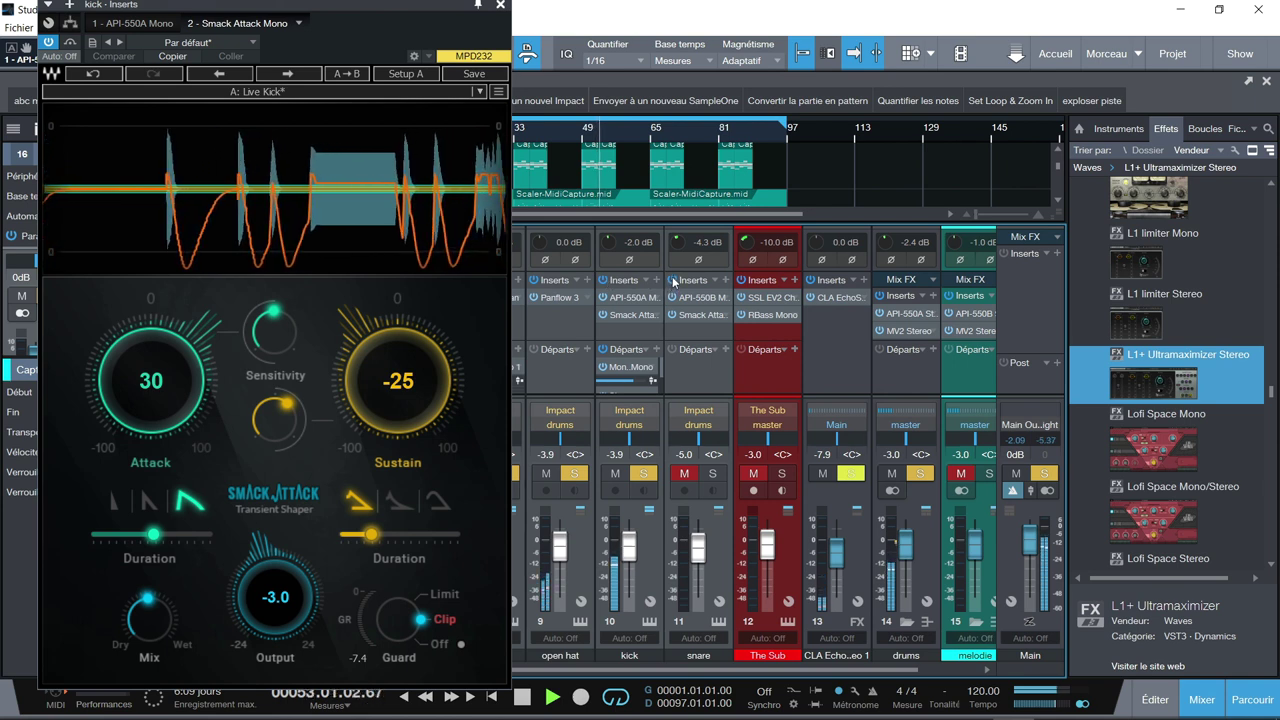
Add the snare to the soloed drums and view its API-550B Mono insert before stopping playback.
{"action": "left_click", "coordinate": [712, 475]}
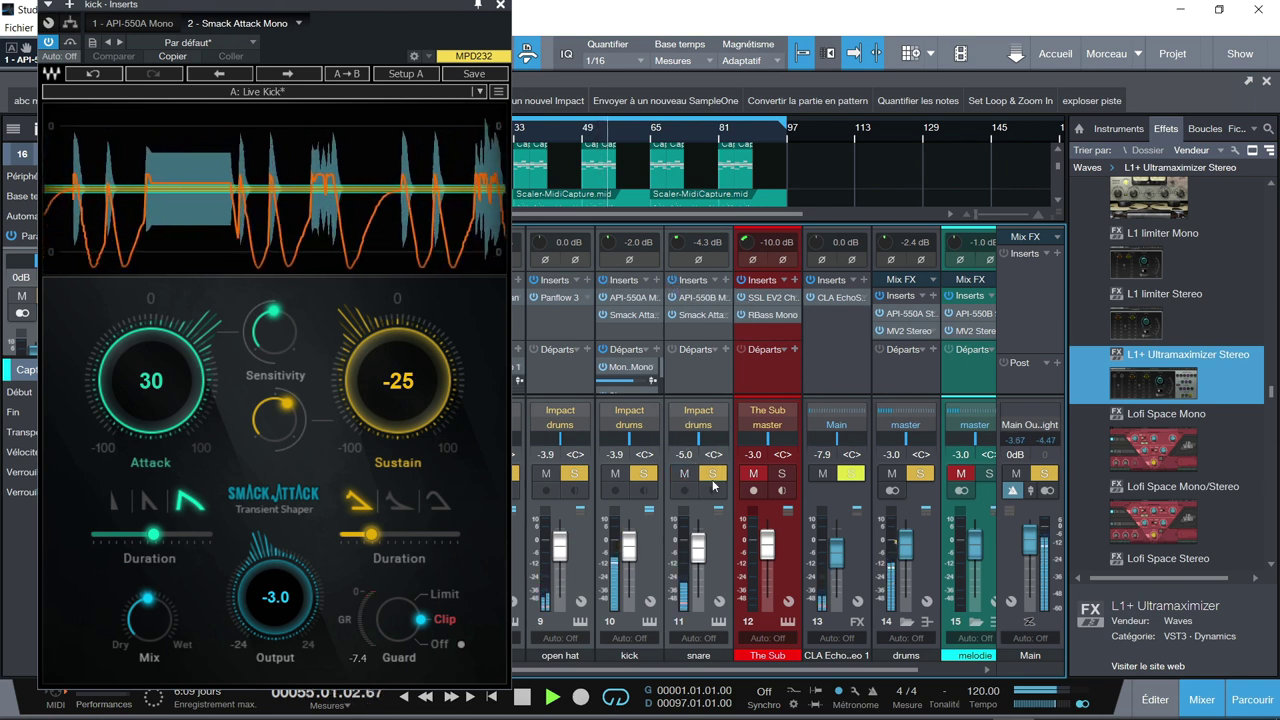
{"action": "left_click", "coordinate": [688, 300]}
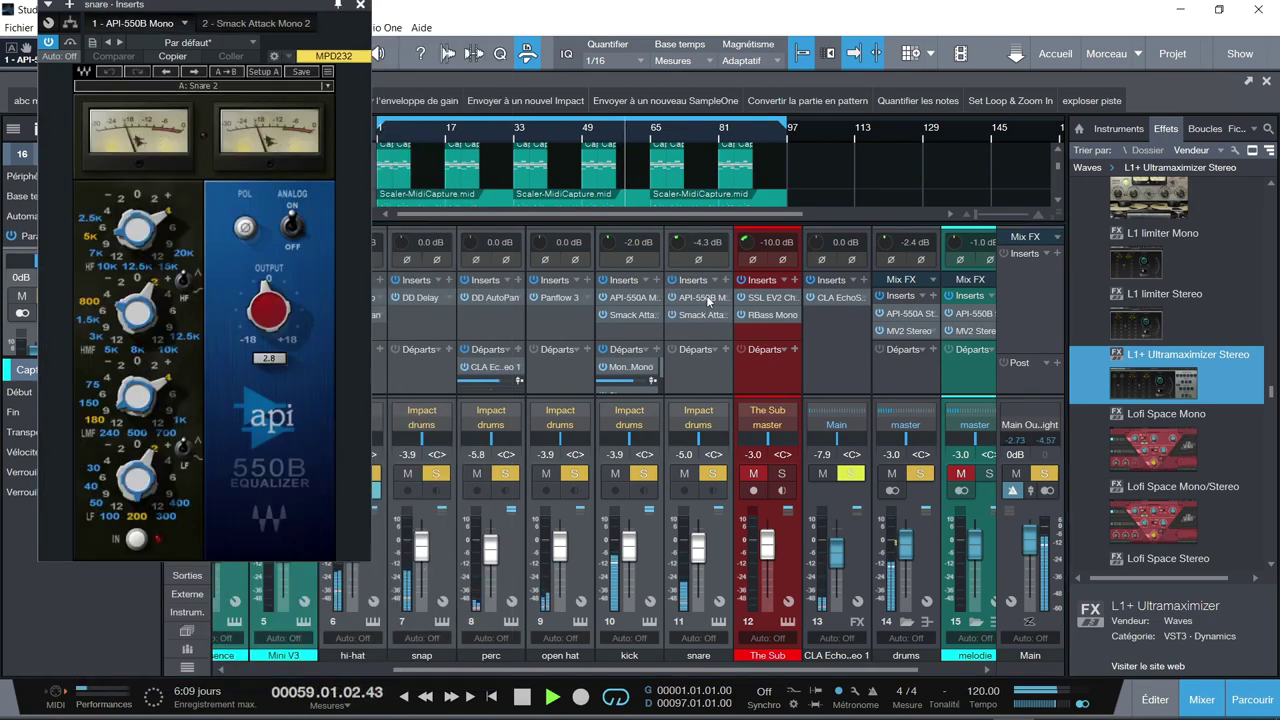
{"action": "key", "text": "space"}
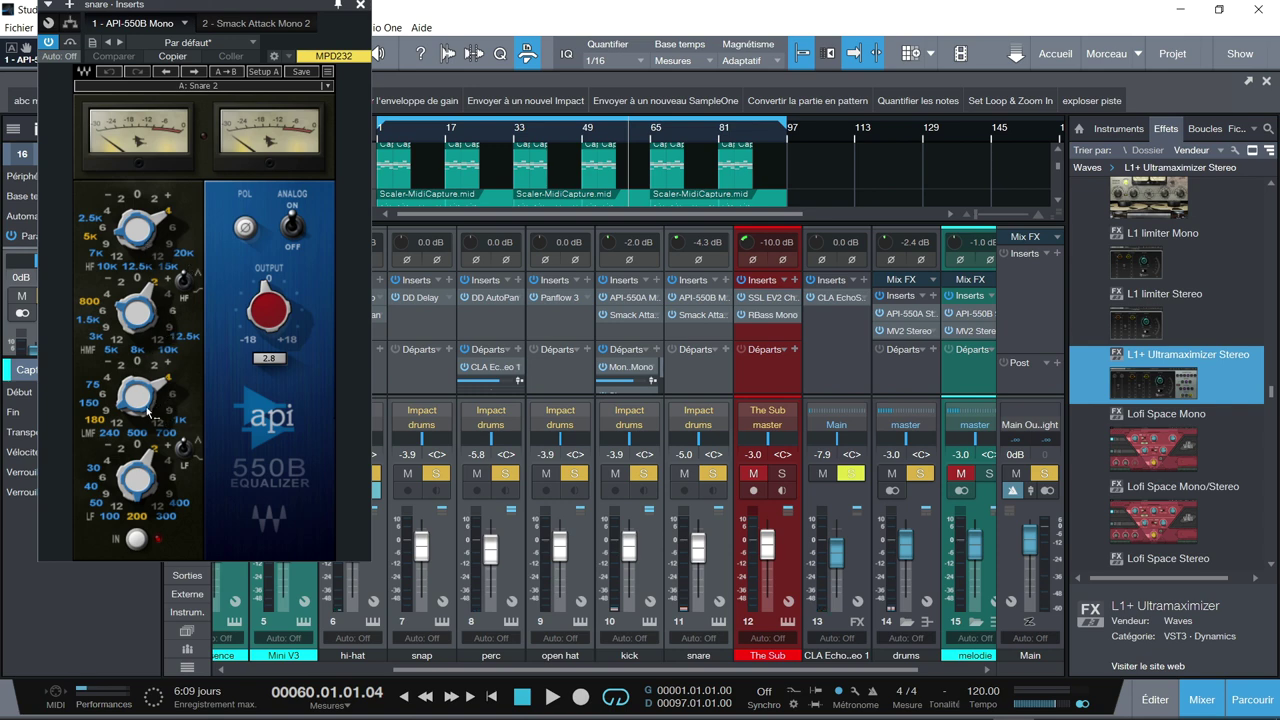
Compare the kick's API-550A Mono with the snare's API-550B Mono, and view Smack Attack Mono 2 on the snare.
{"action": "left_click", "coordinate": [630, 297]}
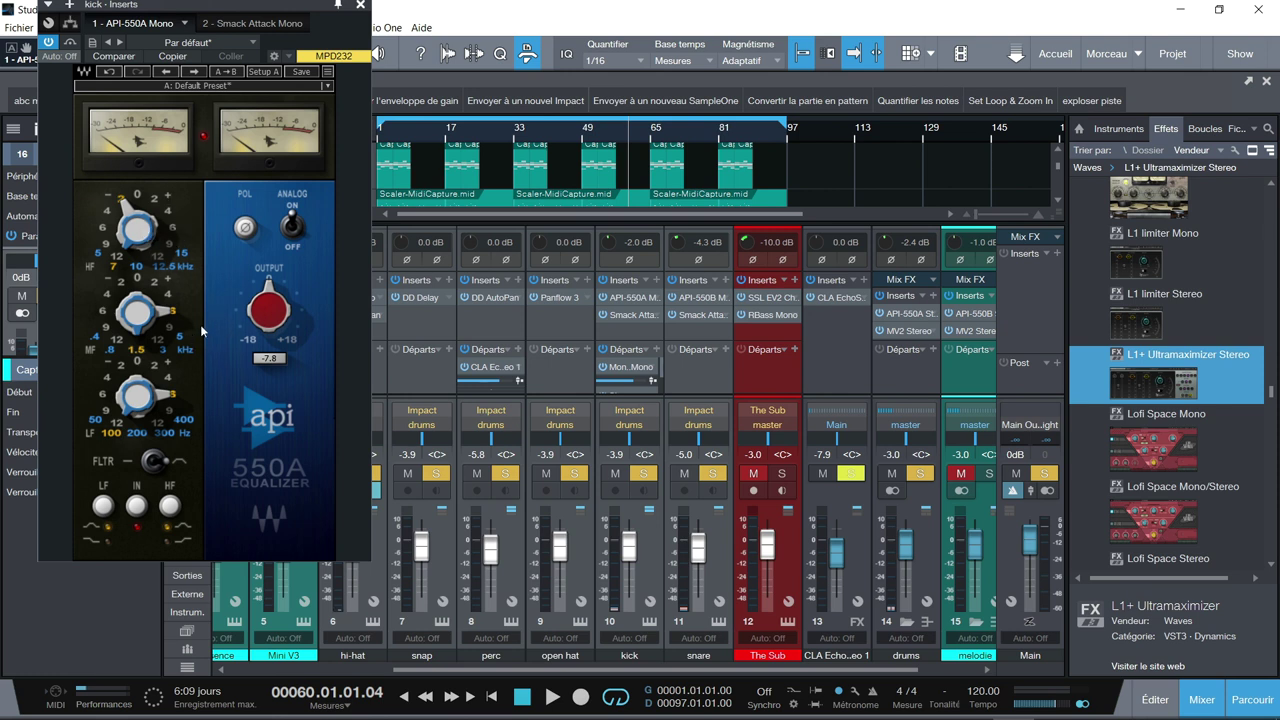
{"action": "left_click", "coordinate": [693, 298]}
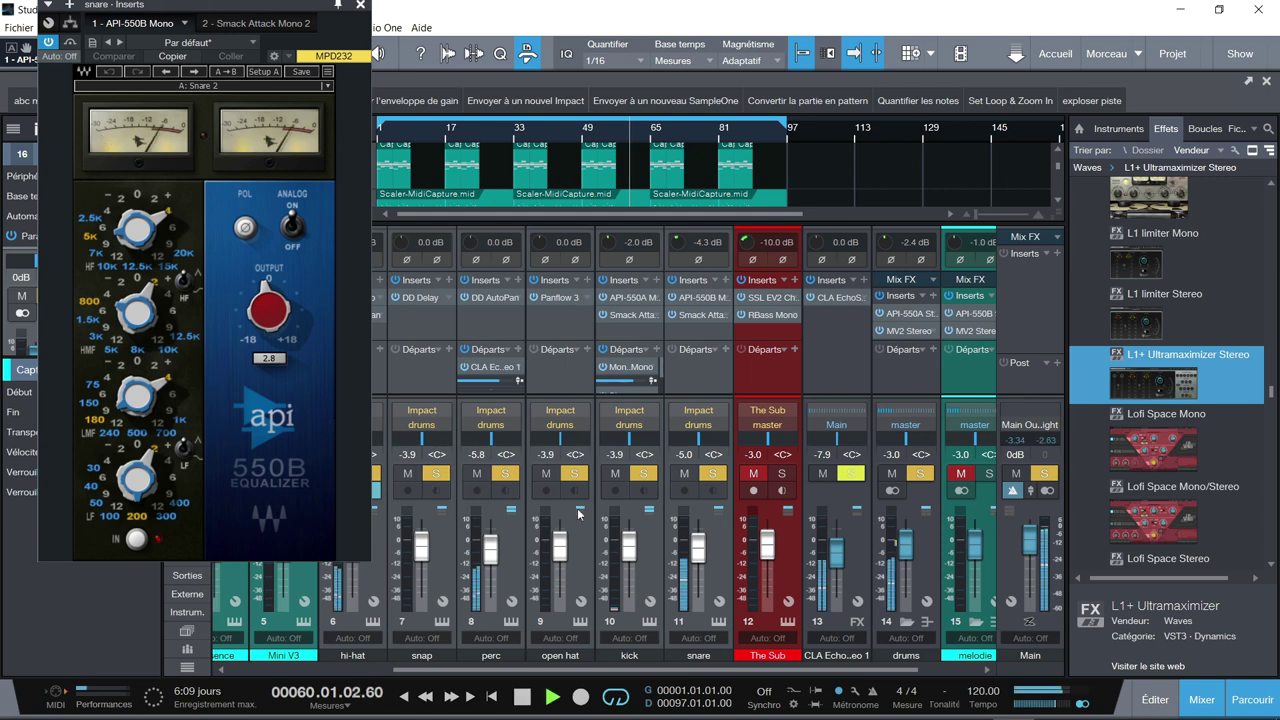
{"action": "left_click", "coordinate": [694, 316]}
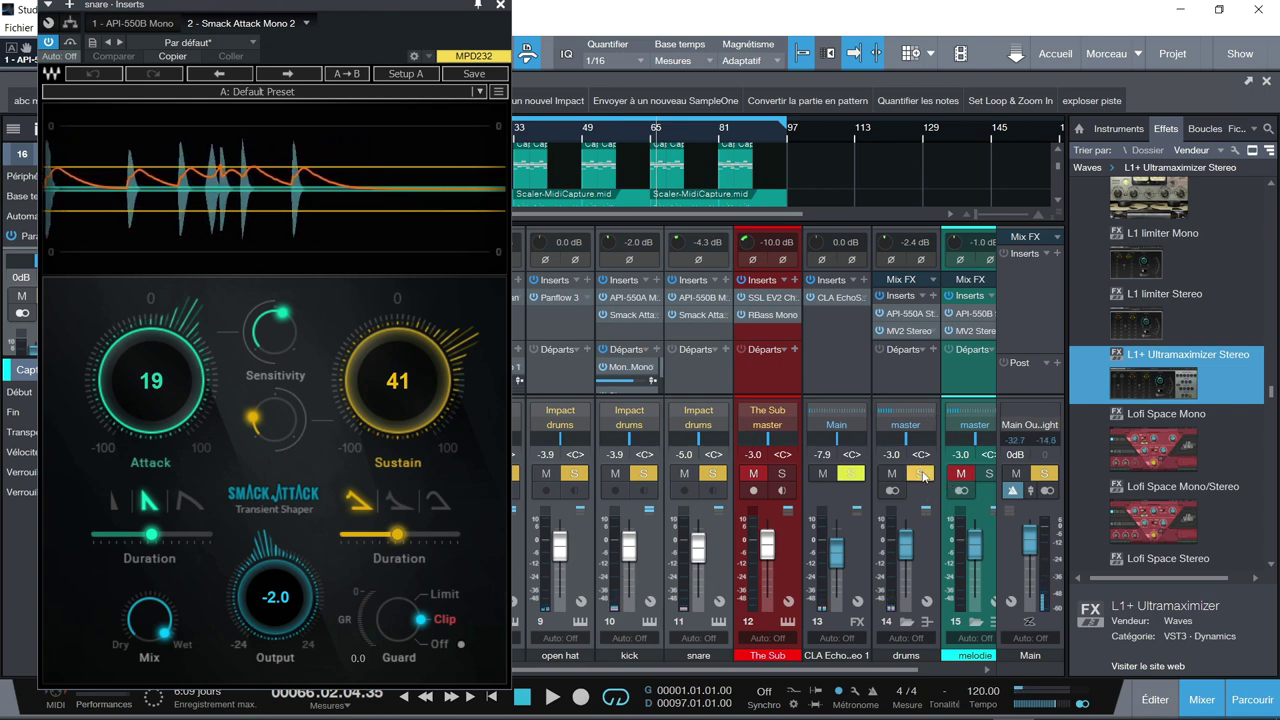
View the API-550A Stereo and MV2 Stereo inserts on the drums bus.
{"action": "left_click", "coordinate": [910, 315]}
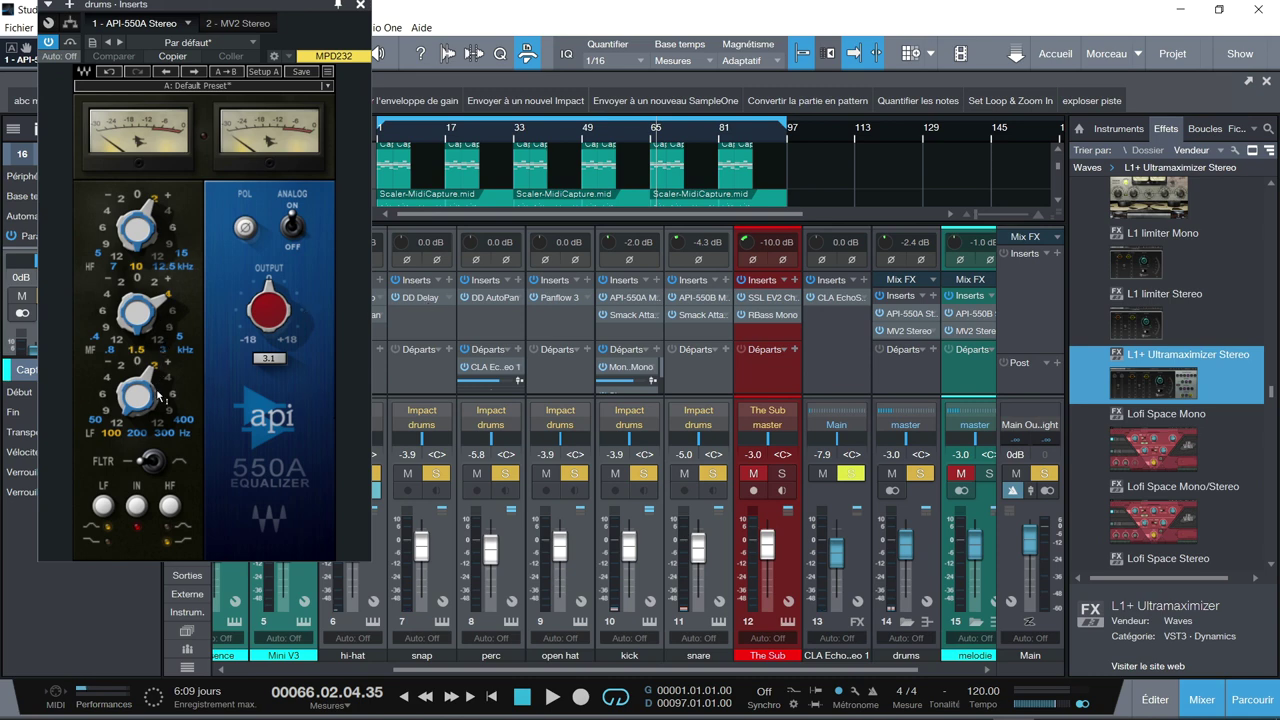
{"action": "left_click", "coordinate": [898, 331]}
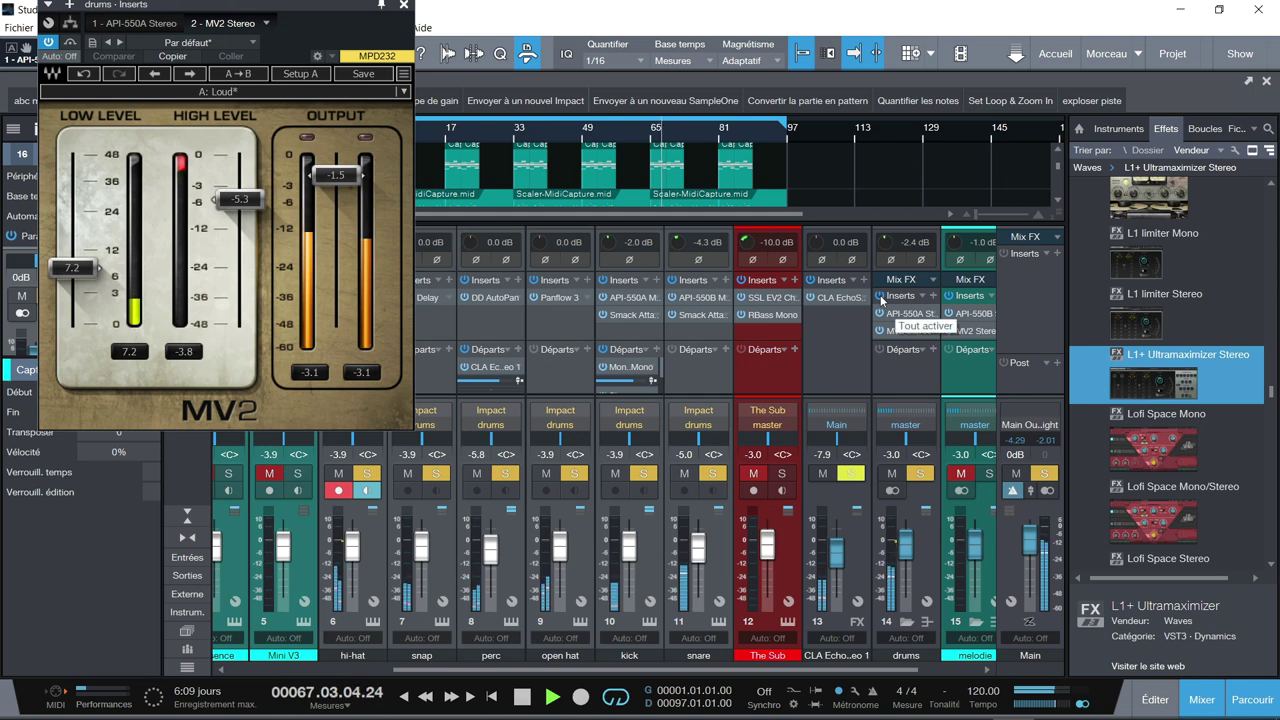
Compare the drums bus with all its inserts bypassed and re-enabled, replaying from about bar 17.
{"action": "left_click", "coordinate": [881, 296]}
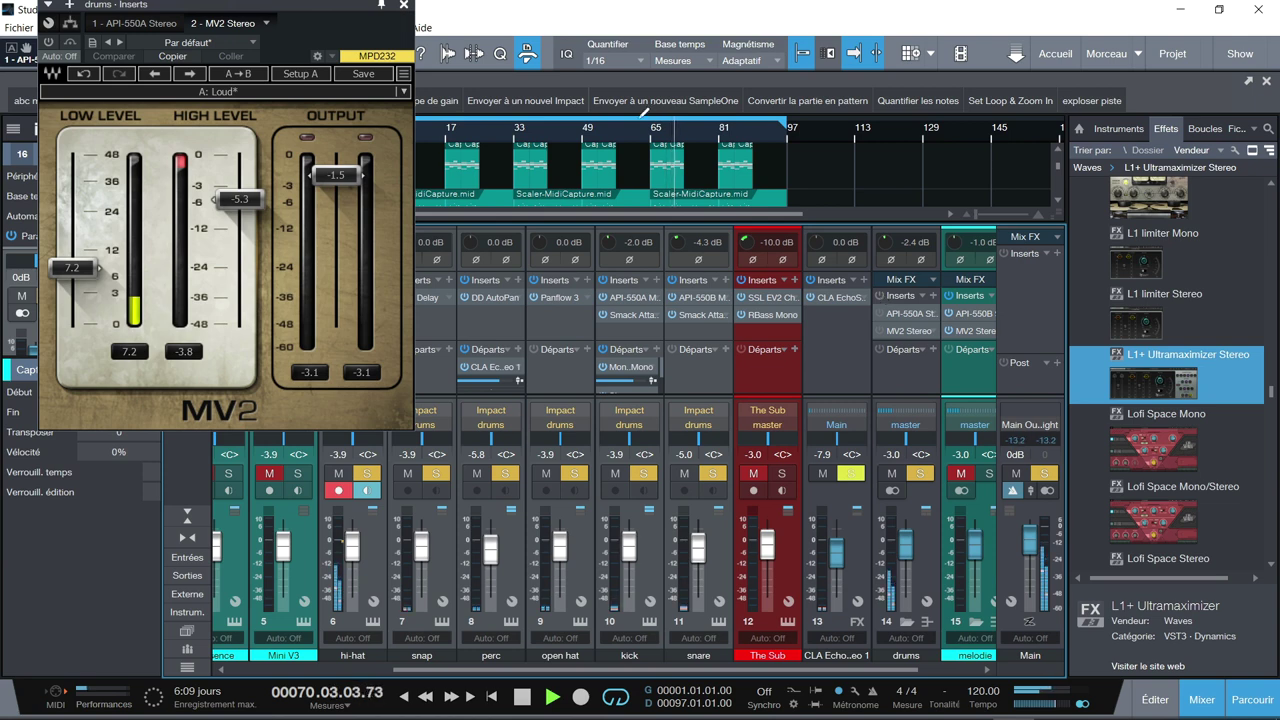
{"action": "left_click", "coordinate": [445, 141]}
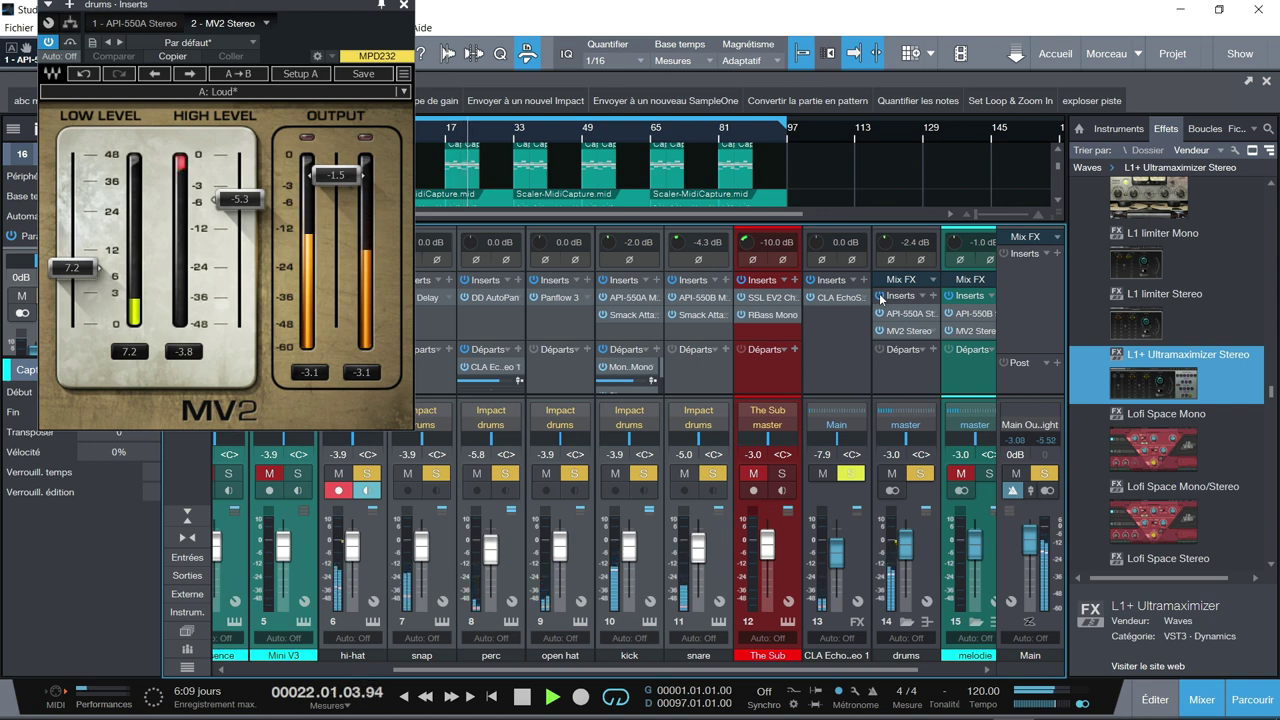
{"action": "key", "text": "space"}
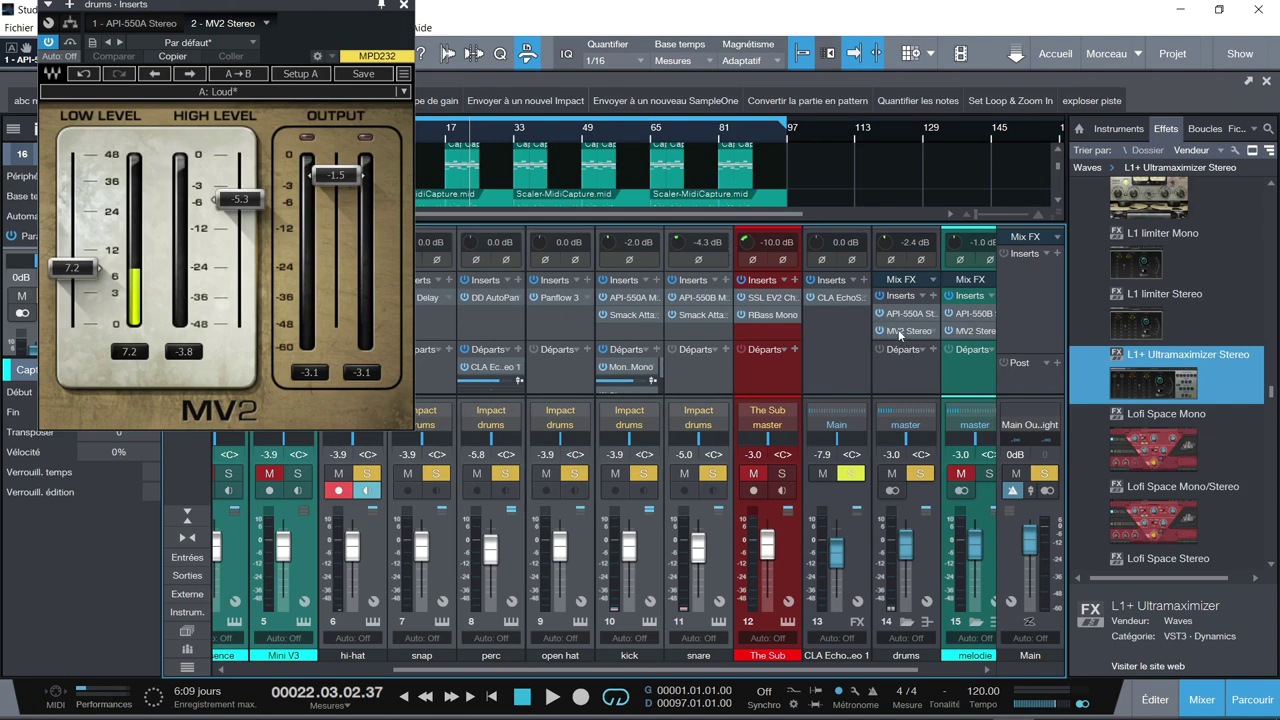
{"action": "key", "text": "space"}
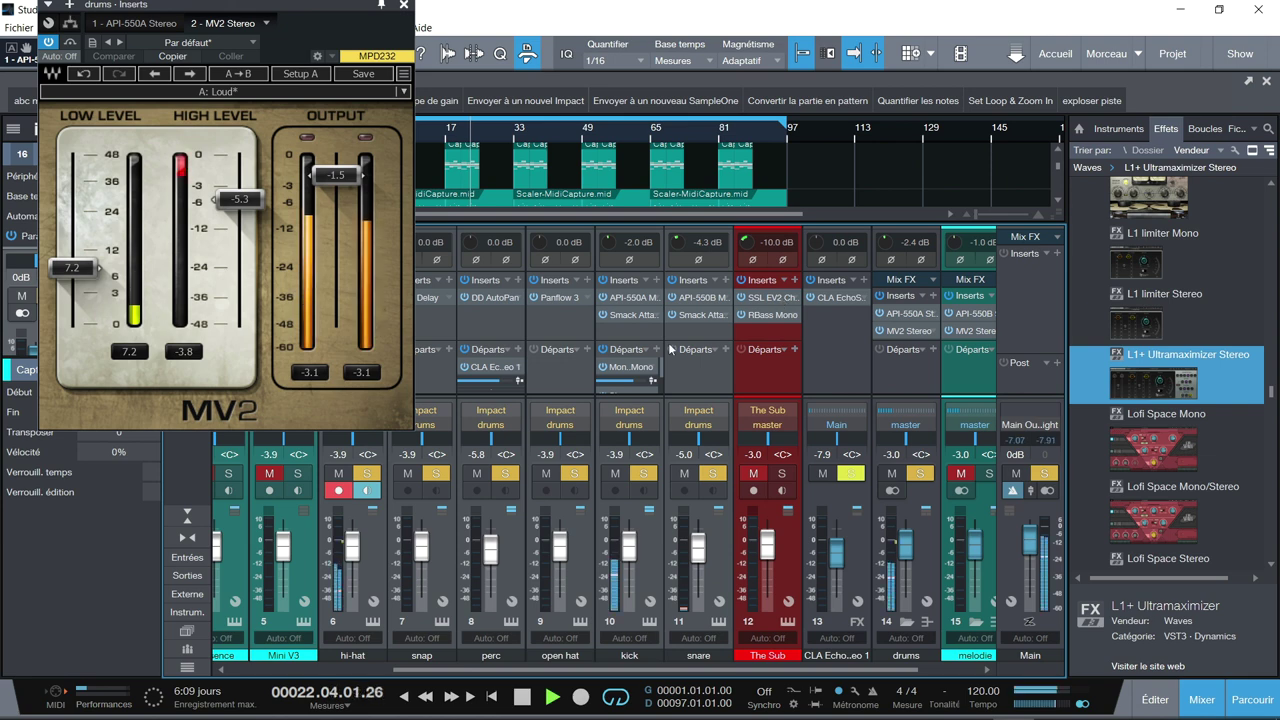
Try stronger MV2 compression on the drums bus, with Low Level at 16.8 and High Level at -17.3.
{"action": "left_click_drag", "start_coordinate": [80, 280], "coordinate": [75, 243]}
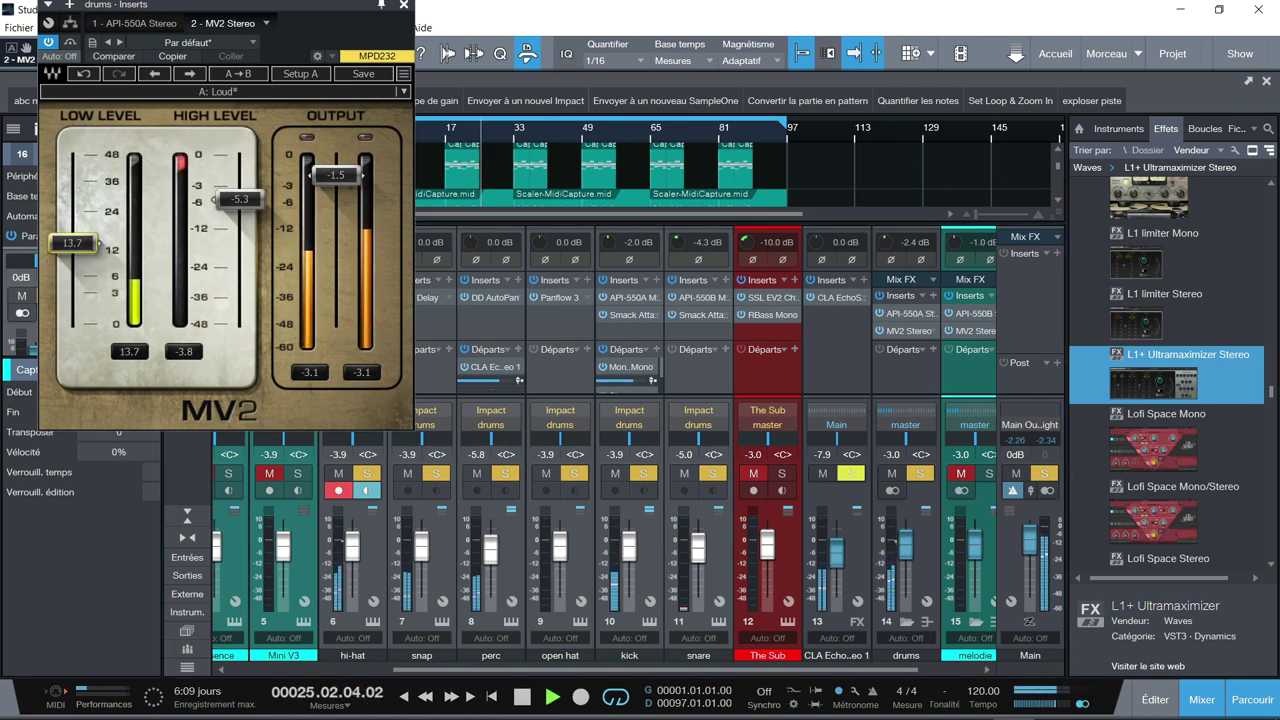
{"action": "left_click_drag", "start_coordinate": [240, 198], "coordinate": [240, 230]}
{"action": "left_click_drag", "start_coordinate": [88, 243], "coordinate": [88, 232]}
{"action": "left_click_drag", "start_coordinate": [240, 230], "coordinate": [240, 246]}
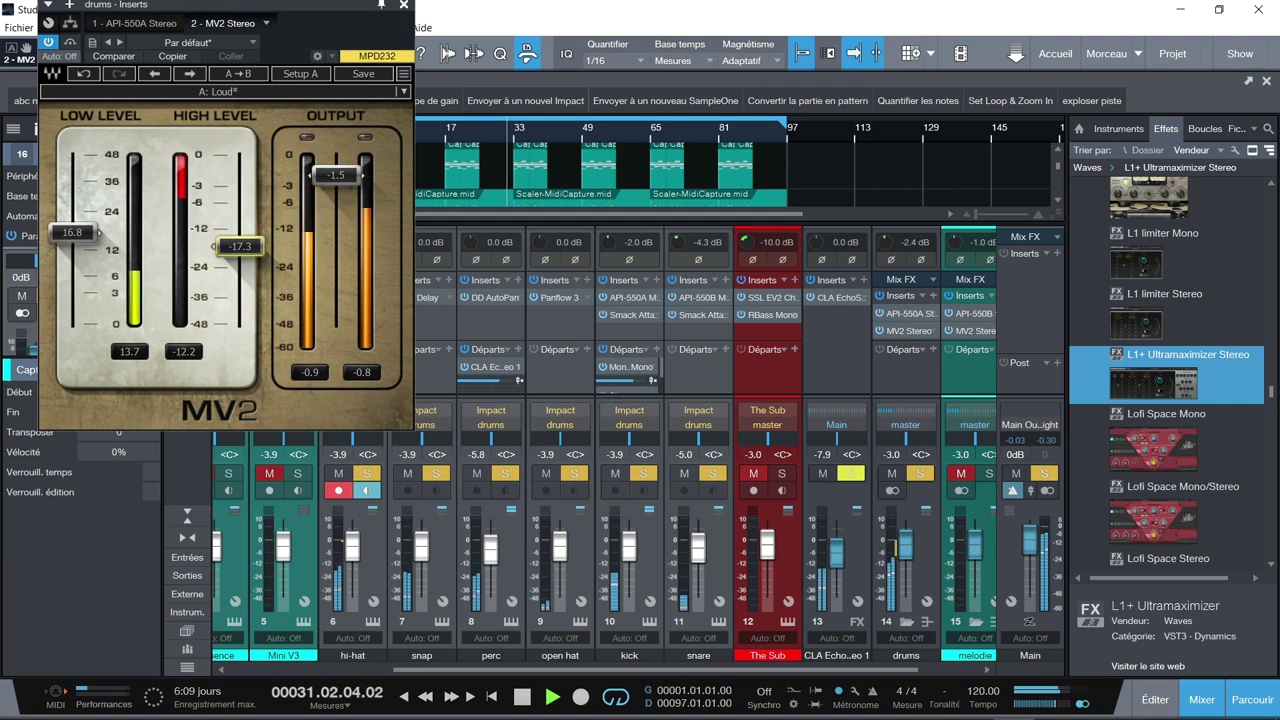
Set the drums bus MV2 to High Level -5.4 and Low Level 9.1, trying Low Level at its 48.0 maximum.
{"action": "left_click_drag", "start_coordinate": [240, 246], "coordinate": [240, 194]}
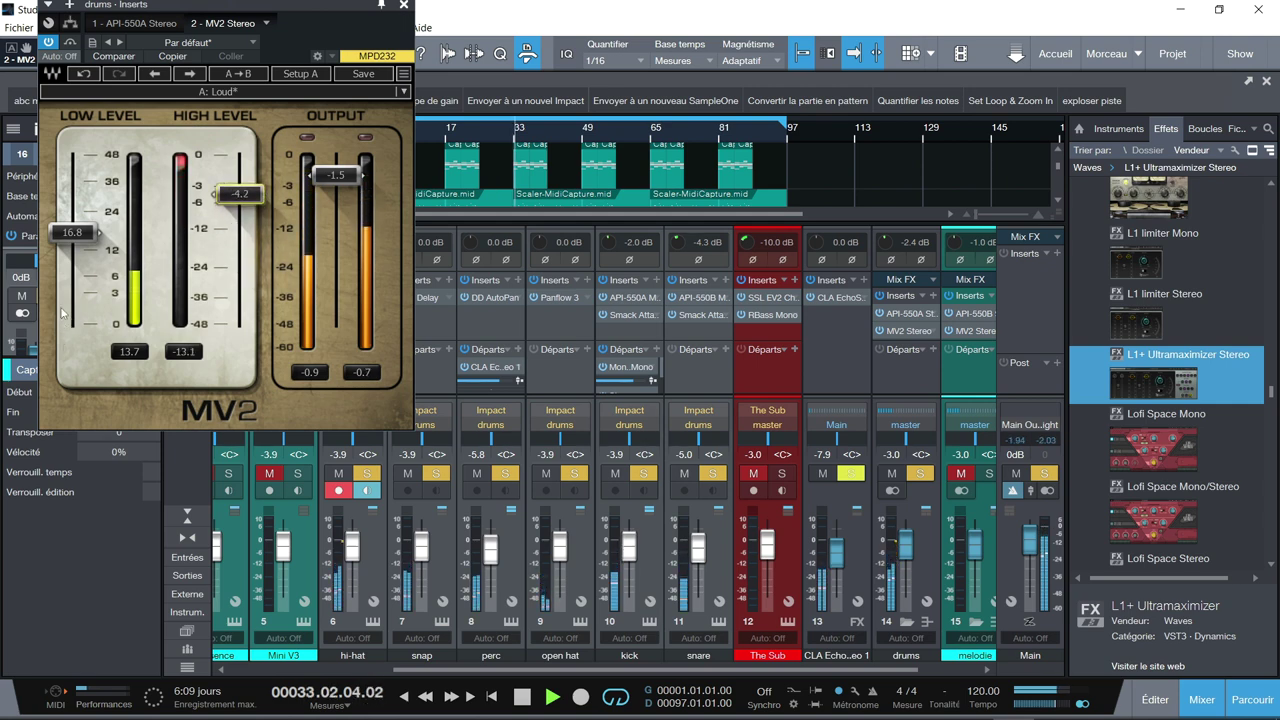
{"action": "left_click_drag", "start_coordinate": [244, 200], "coordinate": [244, 206]}
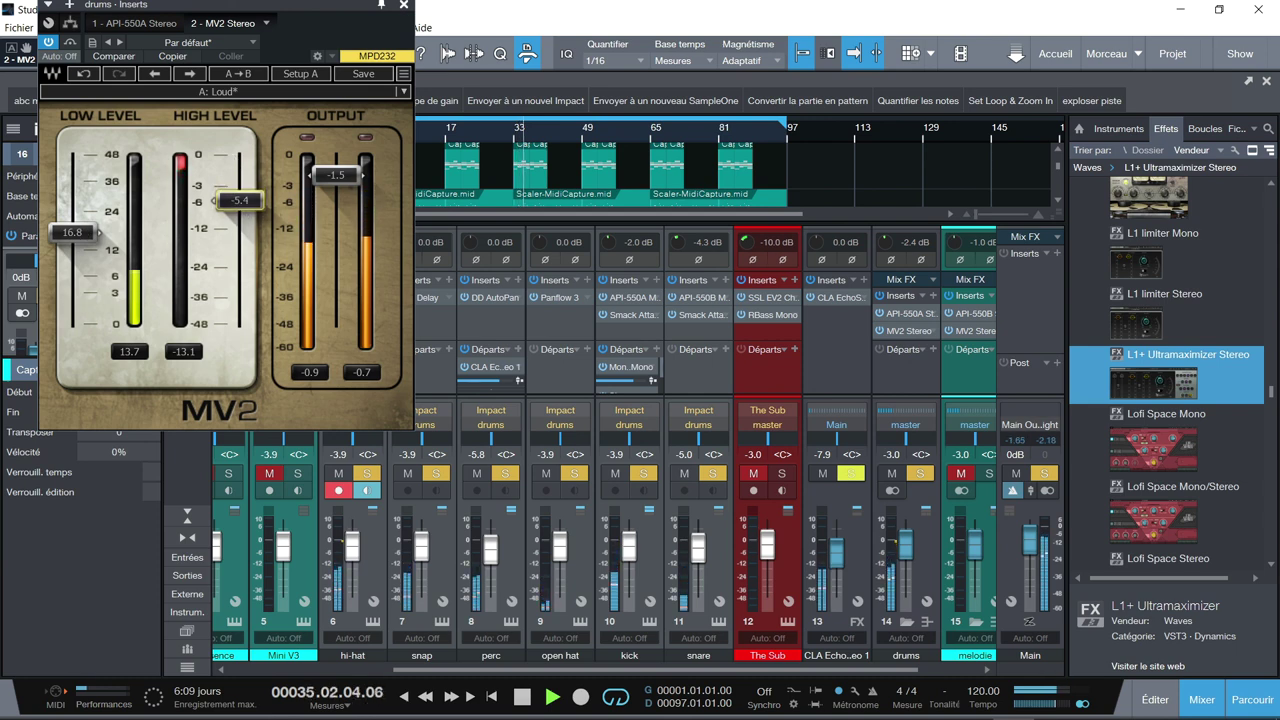
{"action": "left_click_drag", "start_coordinate": [83, 244], "coordinate": [72, 154]}
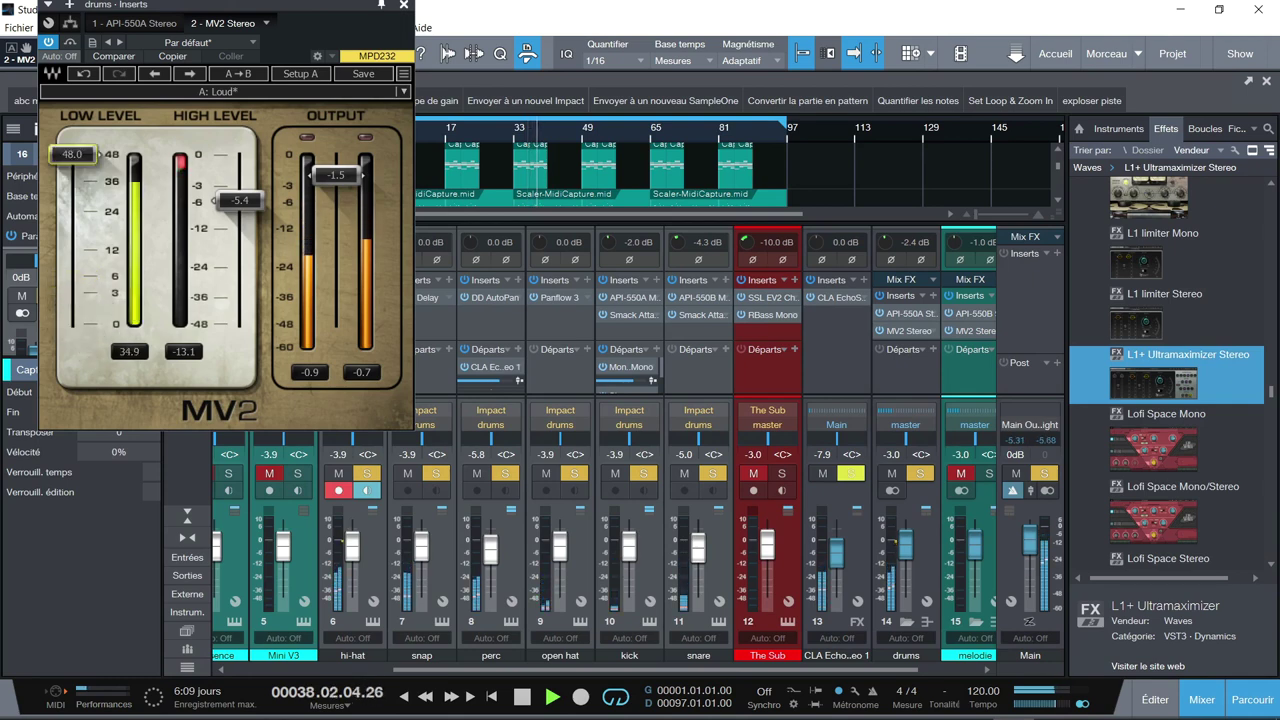
{"action": "left_click_drag", "start_coordinate": [72, 154], "coordinate": [72, 261]}
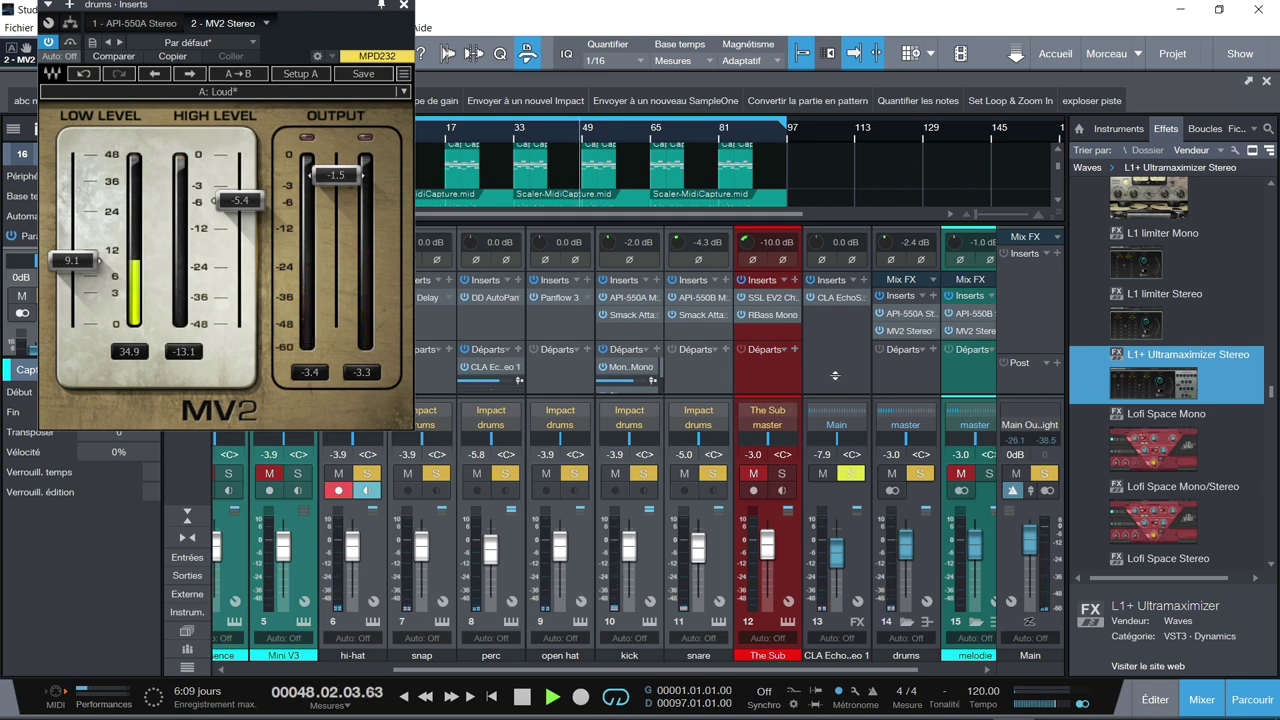
Enlarge the mixer's insert and send area slightly and stop playback.
{"action": "left_click_drag", "start_coordinate": [835, 375], "coordinate": [763, 405]}
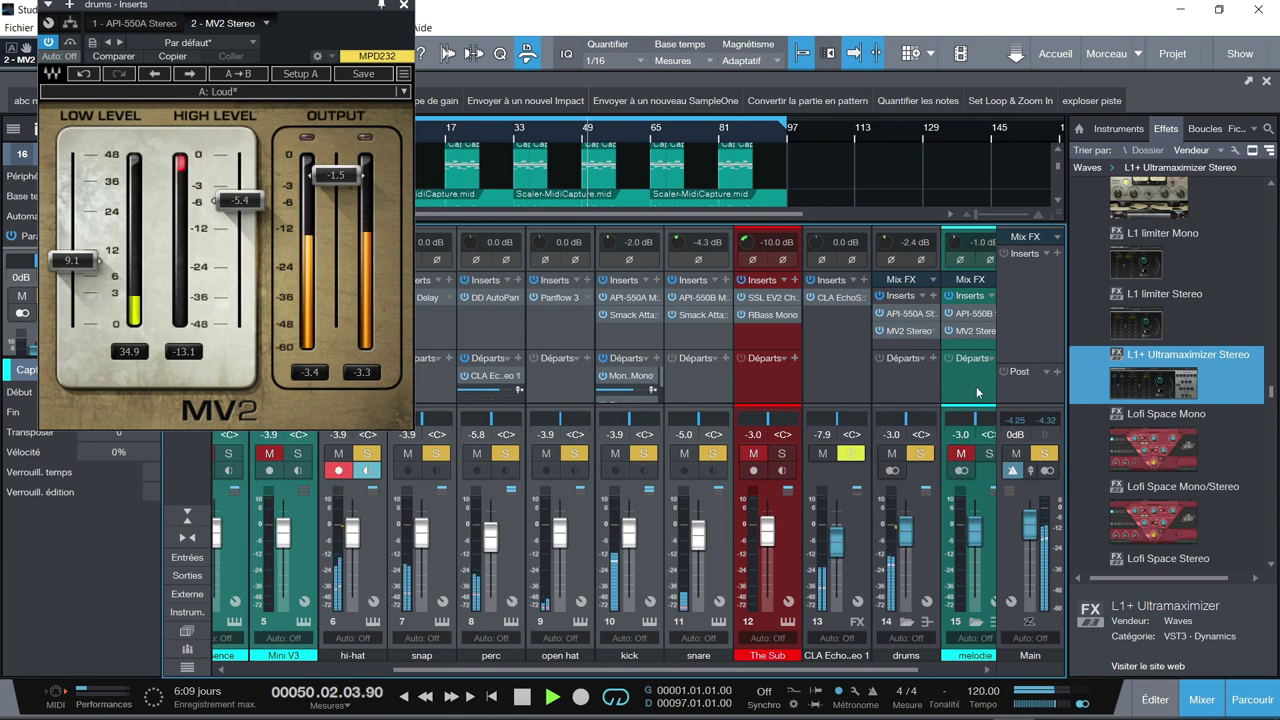
{"action": "key", "text": "space"}
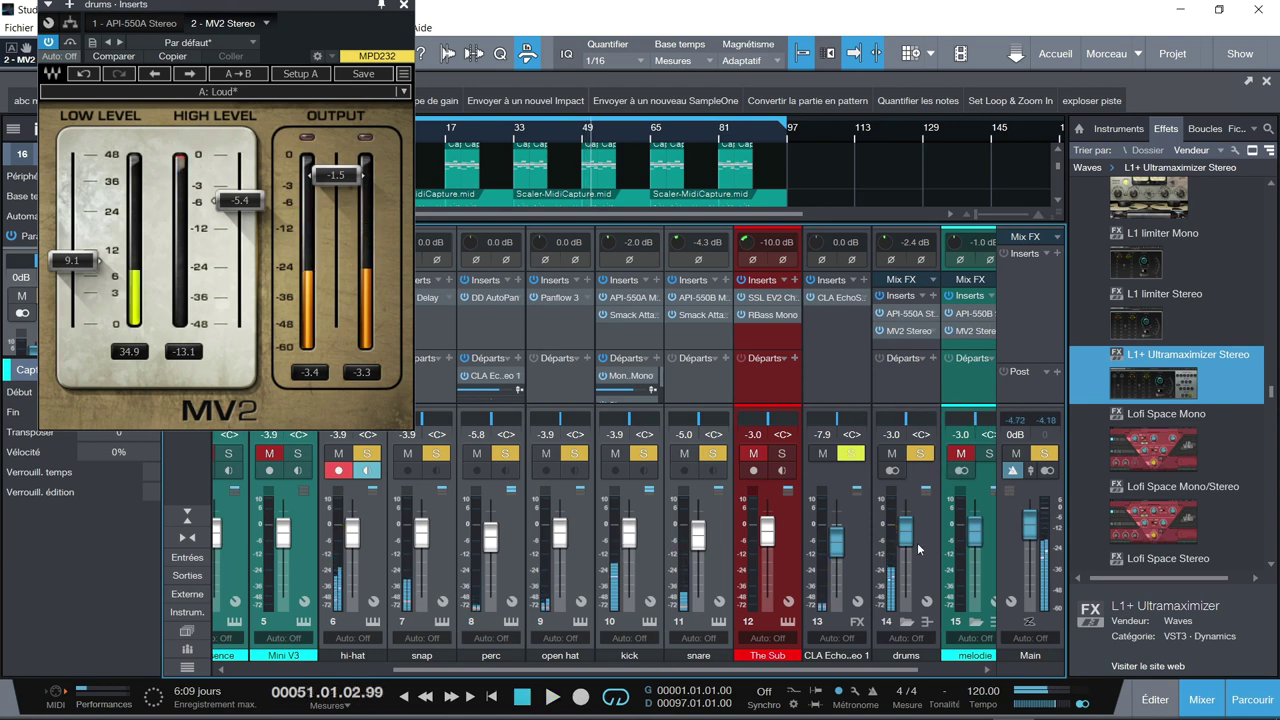
View the API-550B Stereo and MV2 Stereo inserts on the melodie bus.
{"action": "left_click_drag", "start_coordinate": [878, 663], "coordinate": [935, 664]}
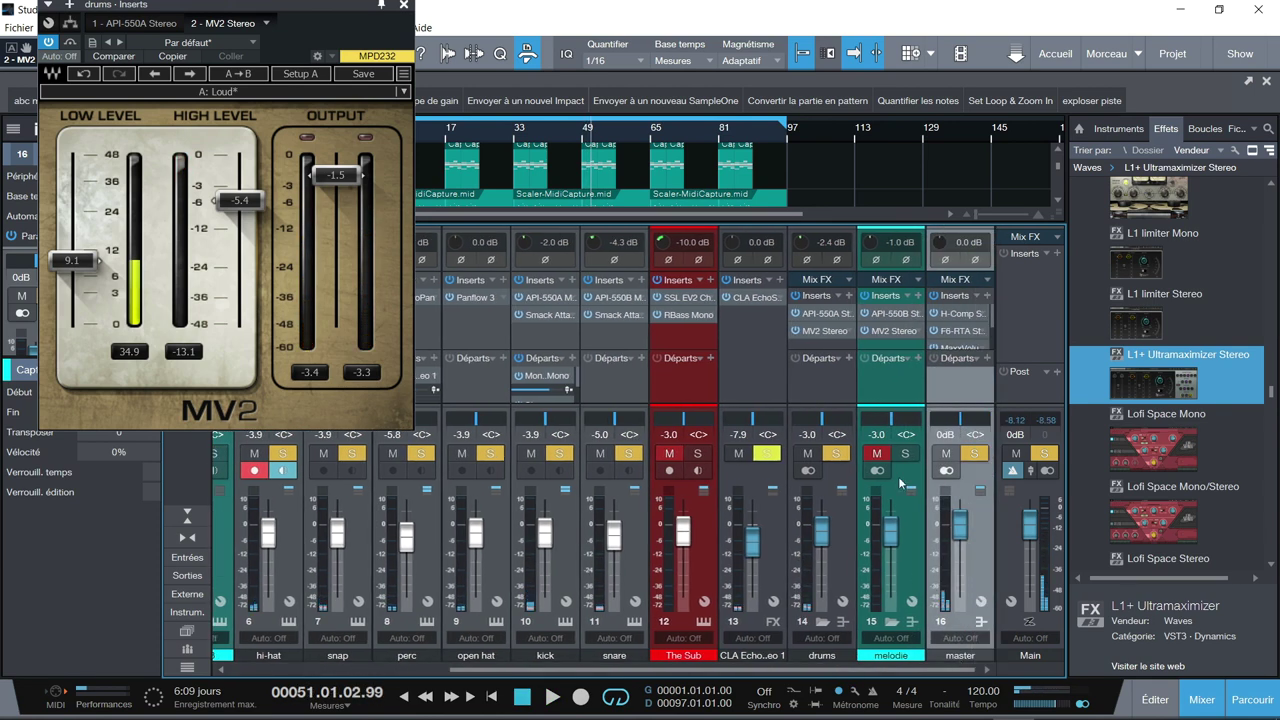
{"action": "left_click", "coordinate": [896, 314]}
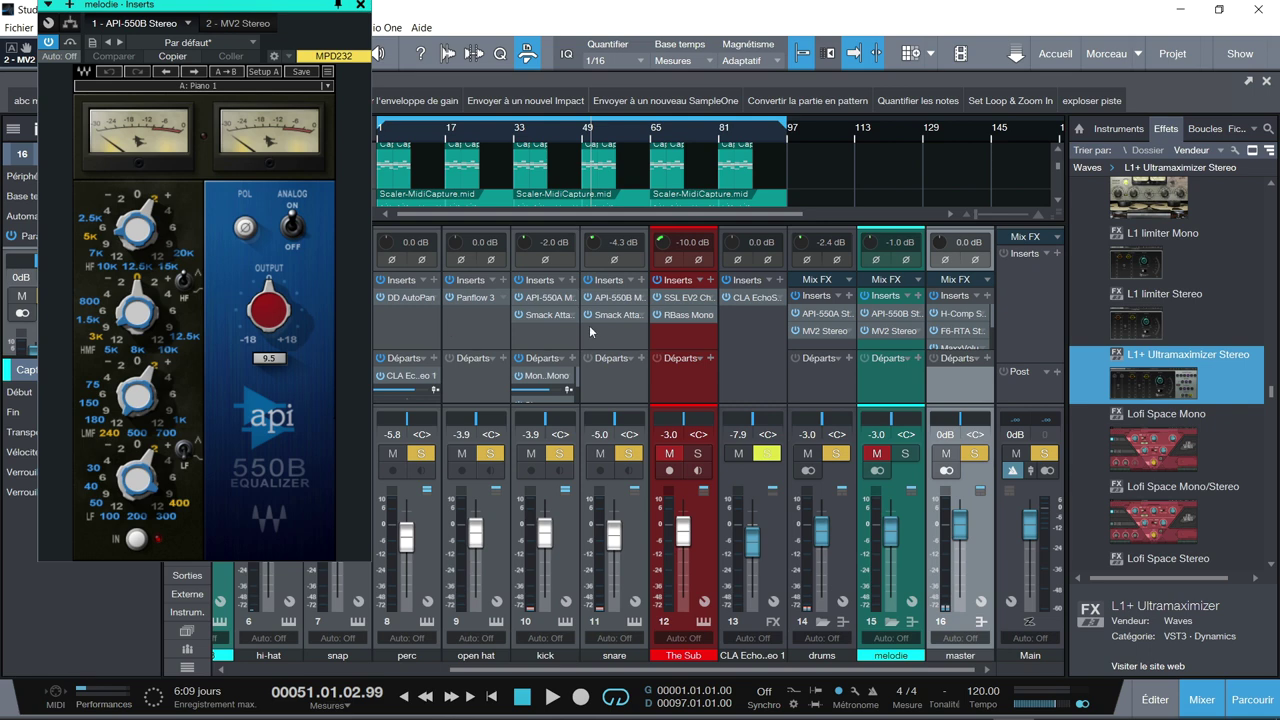
{"action": "left_click", "coordinate": [880, 331]}
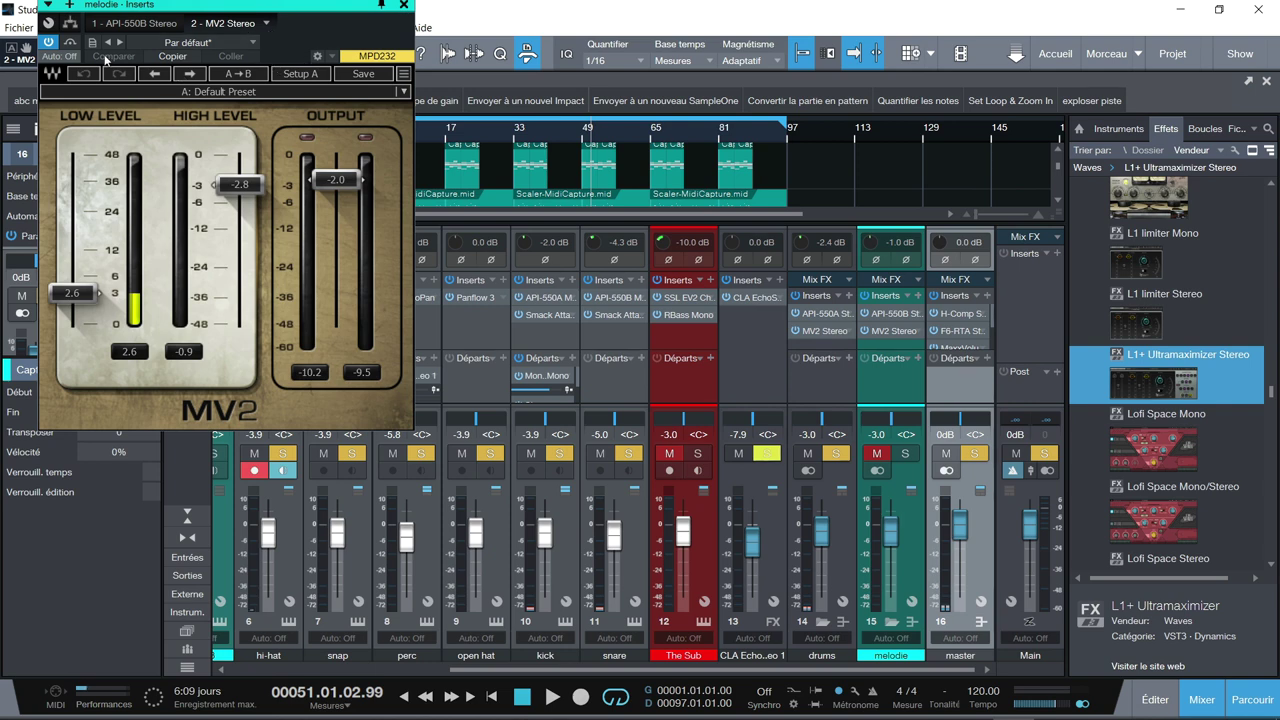
Show the melodie bus's API-550B and MV2 inserts side by side and start playback.
{"action": "left_click", "coordinate": [69, 4]}
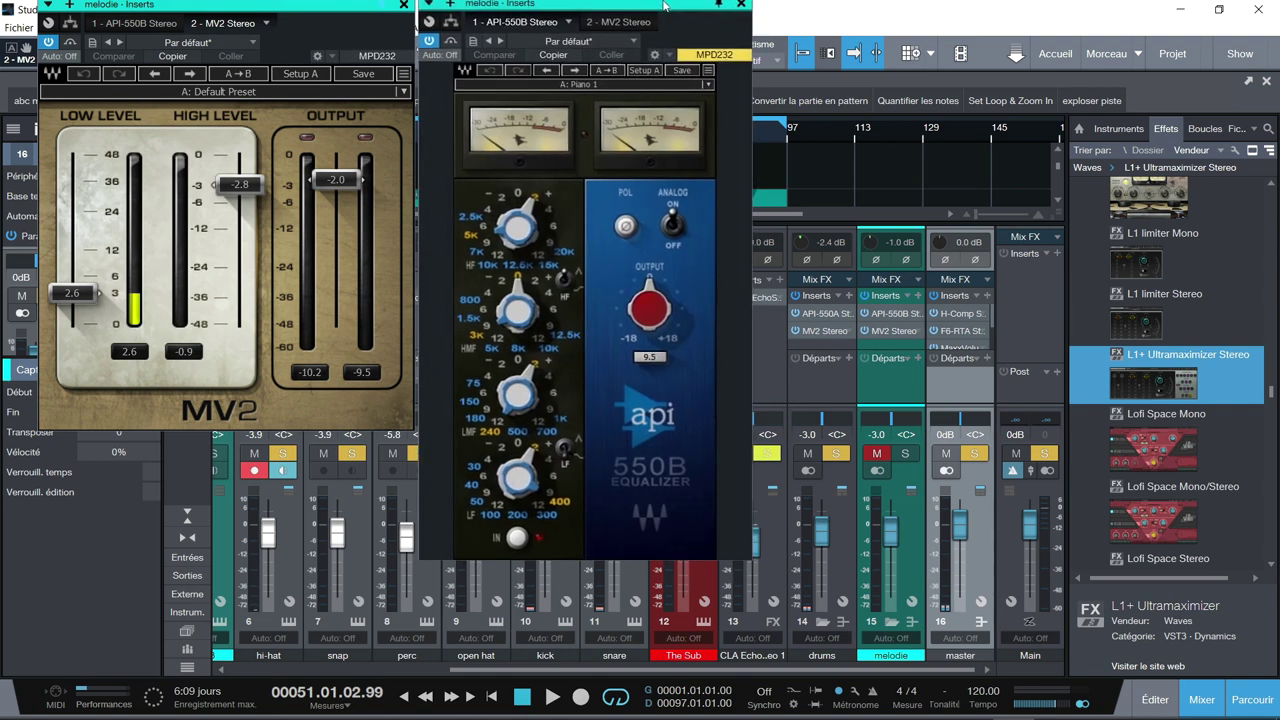
{"action": "left_click_drag", "start_coordinate": [355, 8], "coordinate": [304, 309]}
{"action": "key", "text": "space"}
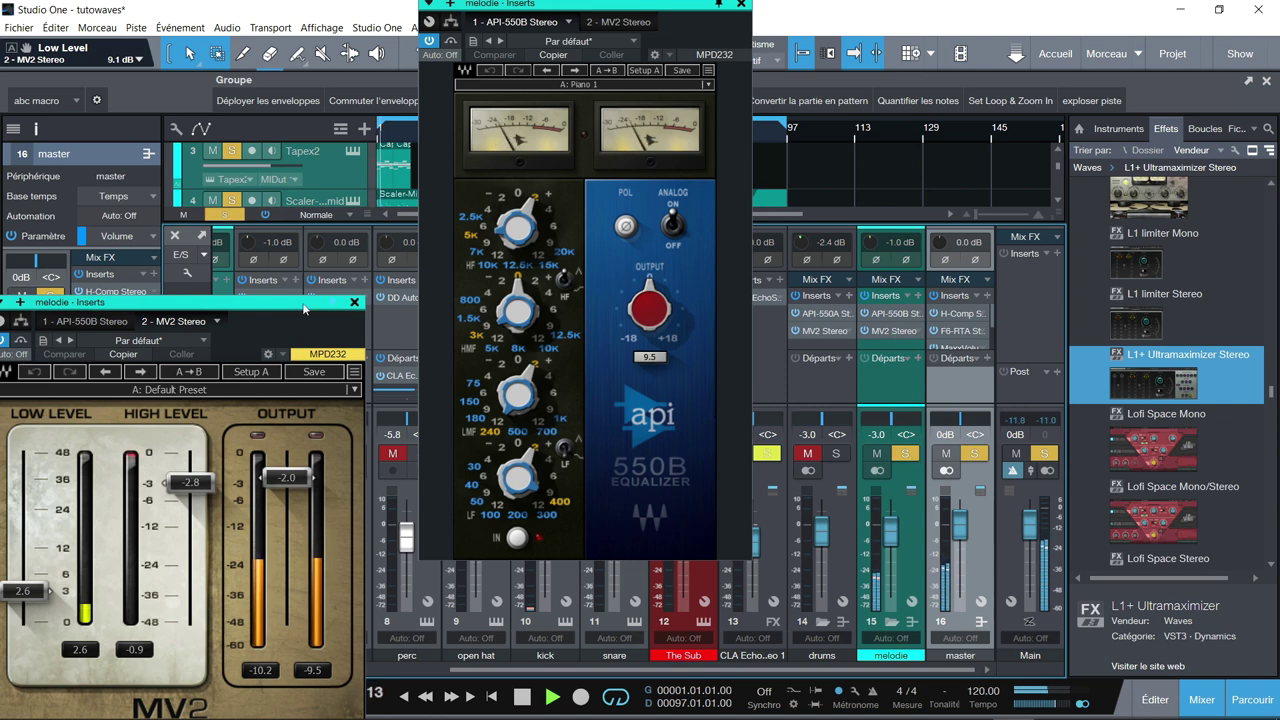
{"action": "left_click_drag", "start_coordinate": [304, 309], "coordinate": [358, 28]}
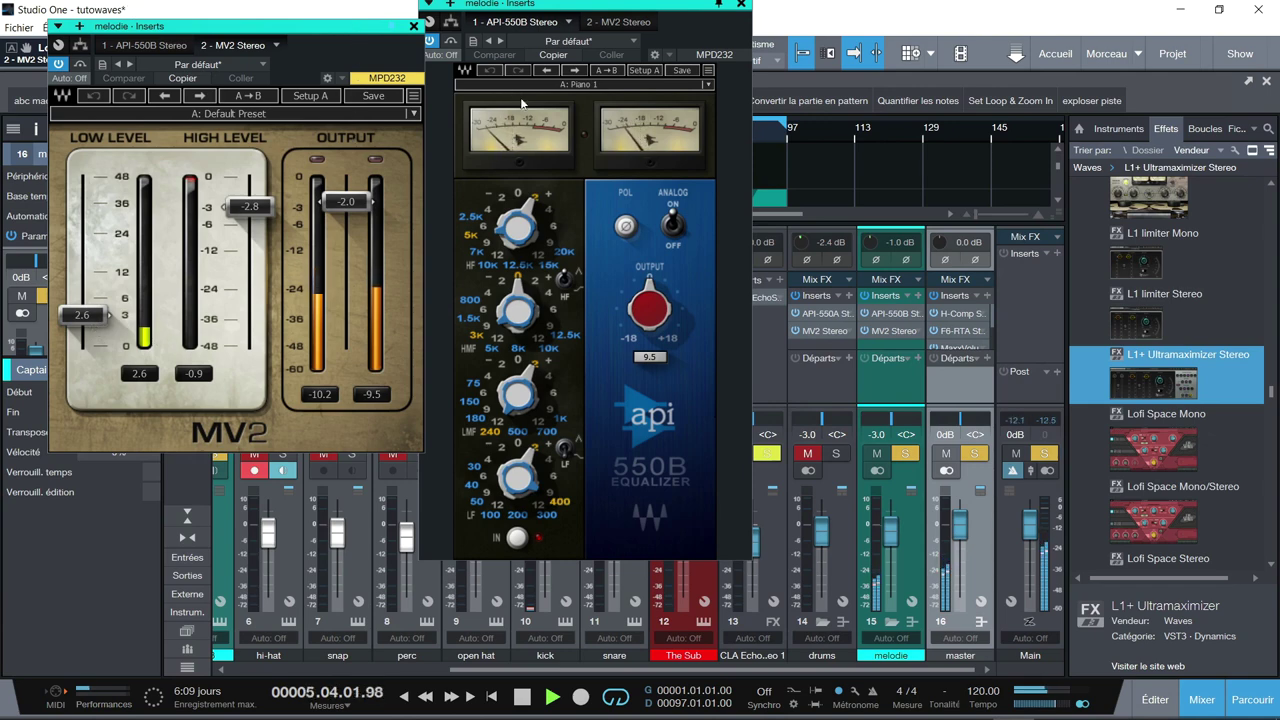
Compare the melodie bus with all its inserts bypassed and active during playback, ending with them active and playback stopped.
{"action": "left_click", "coordinate": [867, 297]}
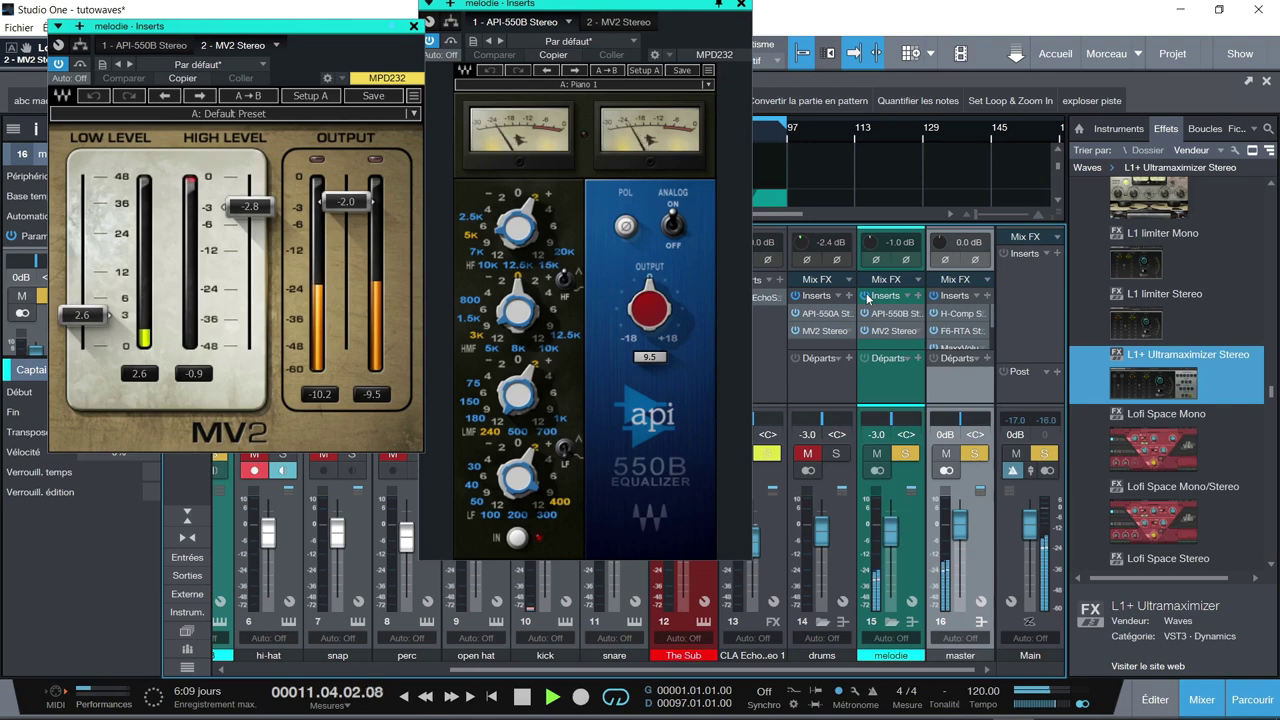
{"action": "left_click", "coordinate": [867, 297]}
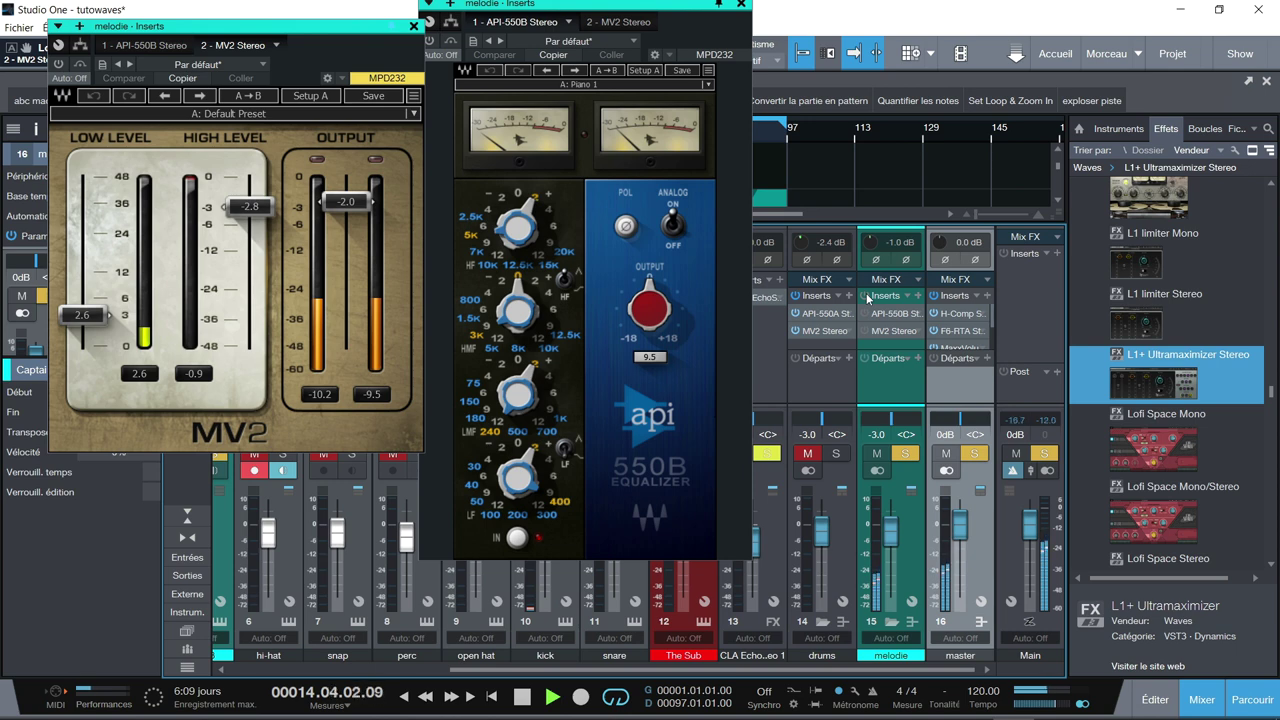
{"action": "left_click", "coordinate": [867, 297]}
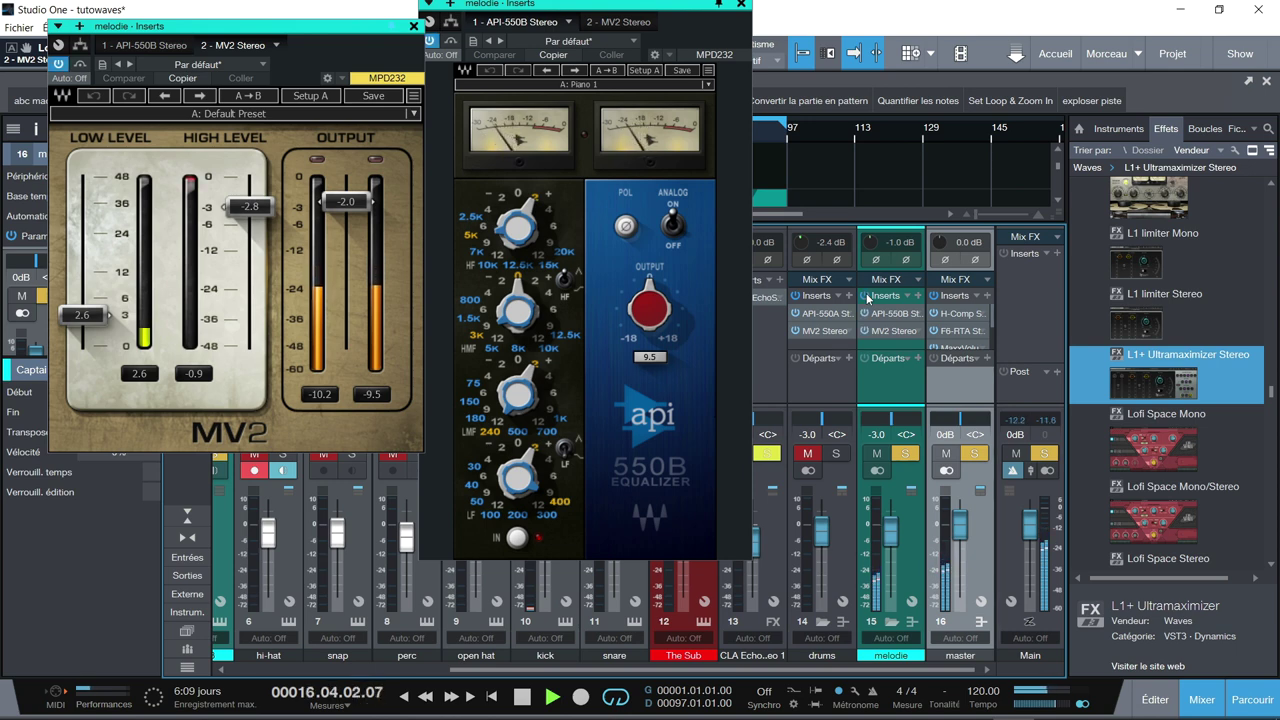
{"action": "key", "text": "space"}
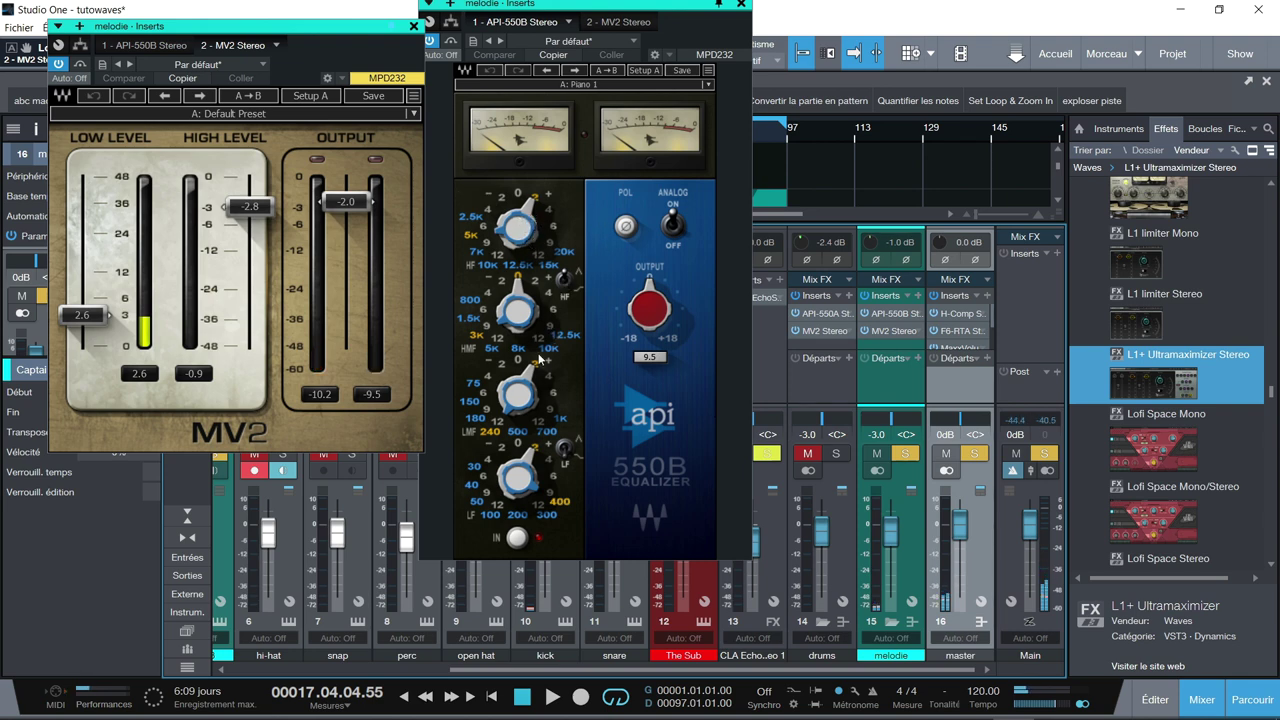
Set the melodie bus MV2 to High Level -3.1 and Low Level 2.7, after trying -5.0 and 3.8 with a bypass comparison.
{"action": "mouse_move", "coordinate": [535, 307]}
{"action": "mouse_move", "coordinate": [526, 388]}
{"action": "key", "text": "space"}
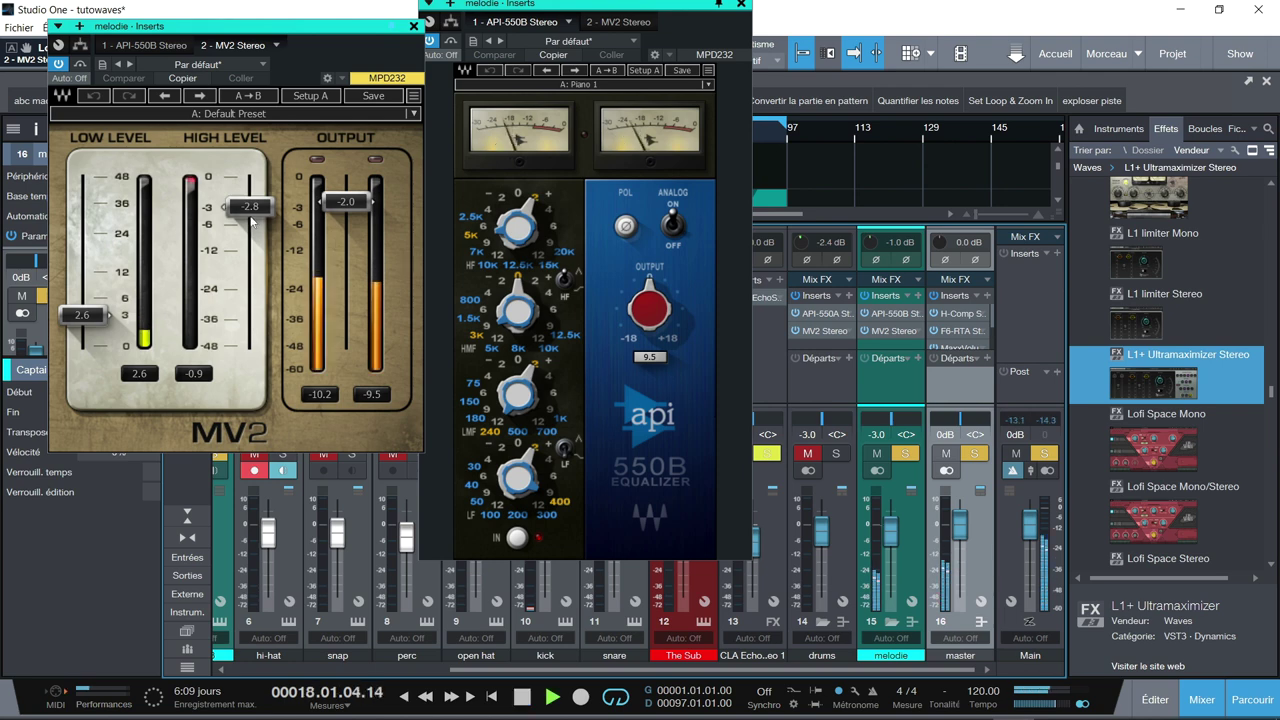
{"action": "left_click_drag", "start_coordinate": [252, 222], "coordinate": [250, 219]}
{"action": "left_click_drag", "start_coordinate": [82, 315], "coordinate": [82, 305]}
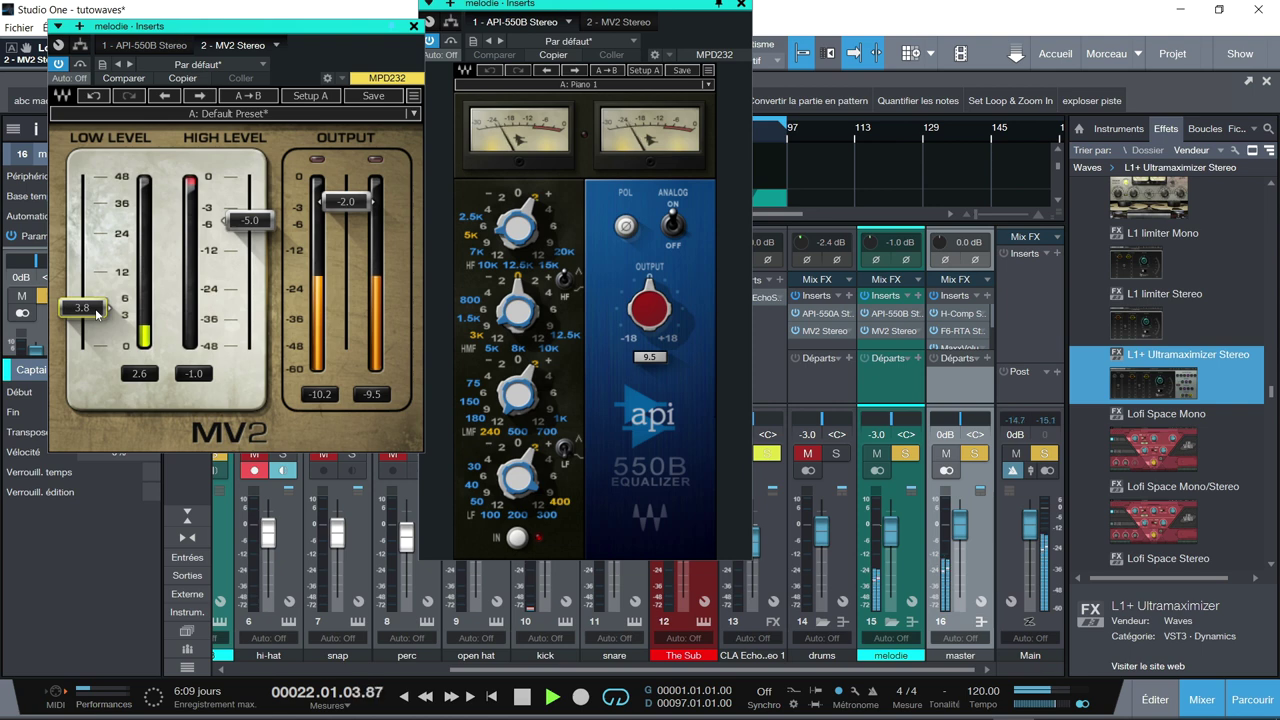
{"action": "left_click", "coordinate": [60, 65]}
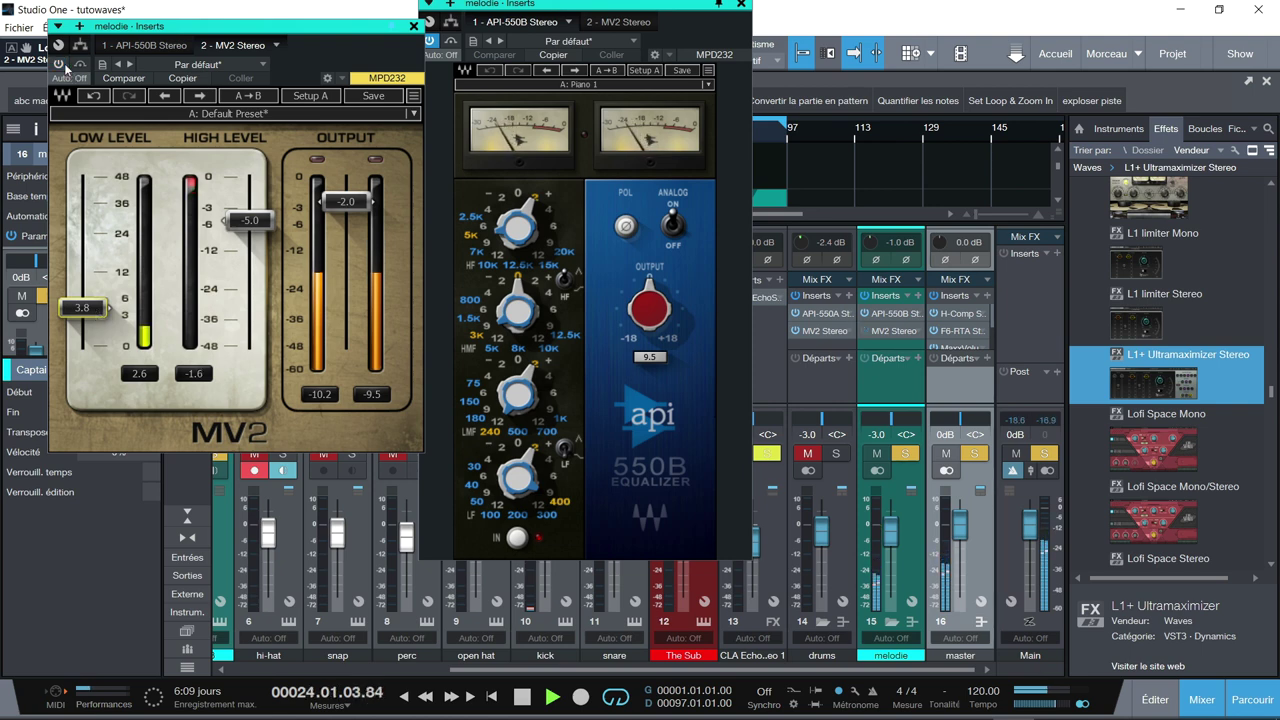
{"action": "left_click", "coordinate": [60, 65]}
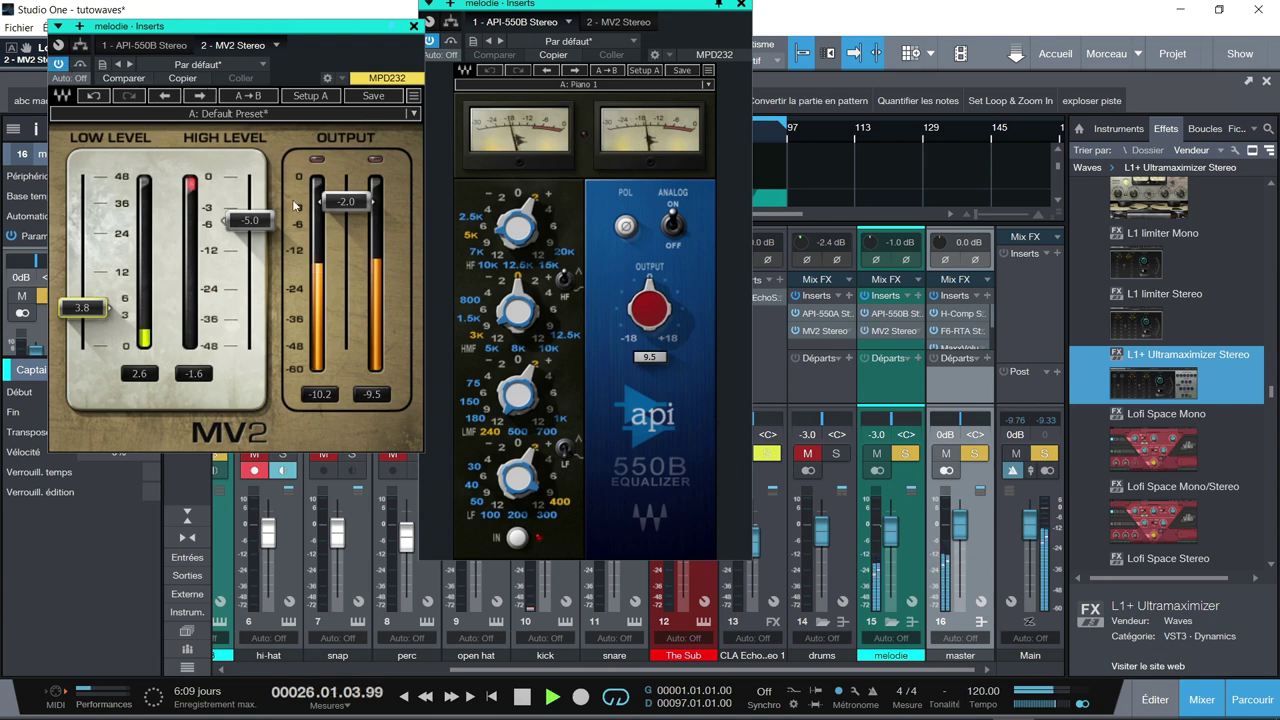
{"action": "left_click_drag", "start_coordinate": [269, 226], "coordinate": [269, 214]}
{"action": "left_click_drag", "start_coordinate": [97, 319], "coordinate": [97, 325]}
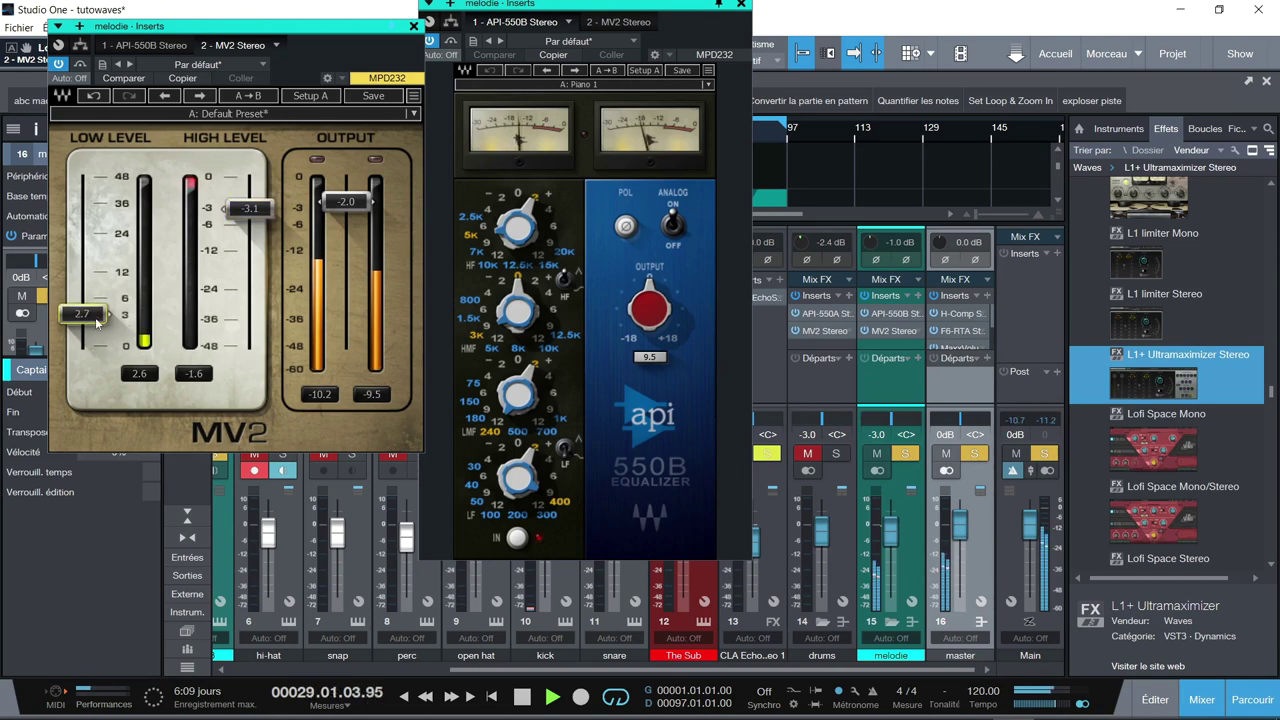
Listen to the drums bus together with the melodie bus, and return to hearing the melodie bus alone.
{"action": "left_click", "coordinate": [807, 453]}
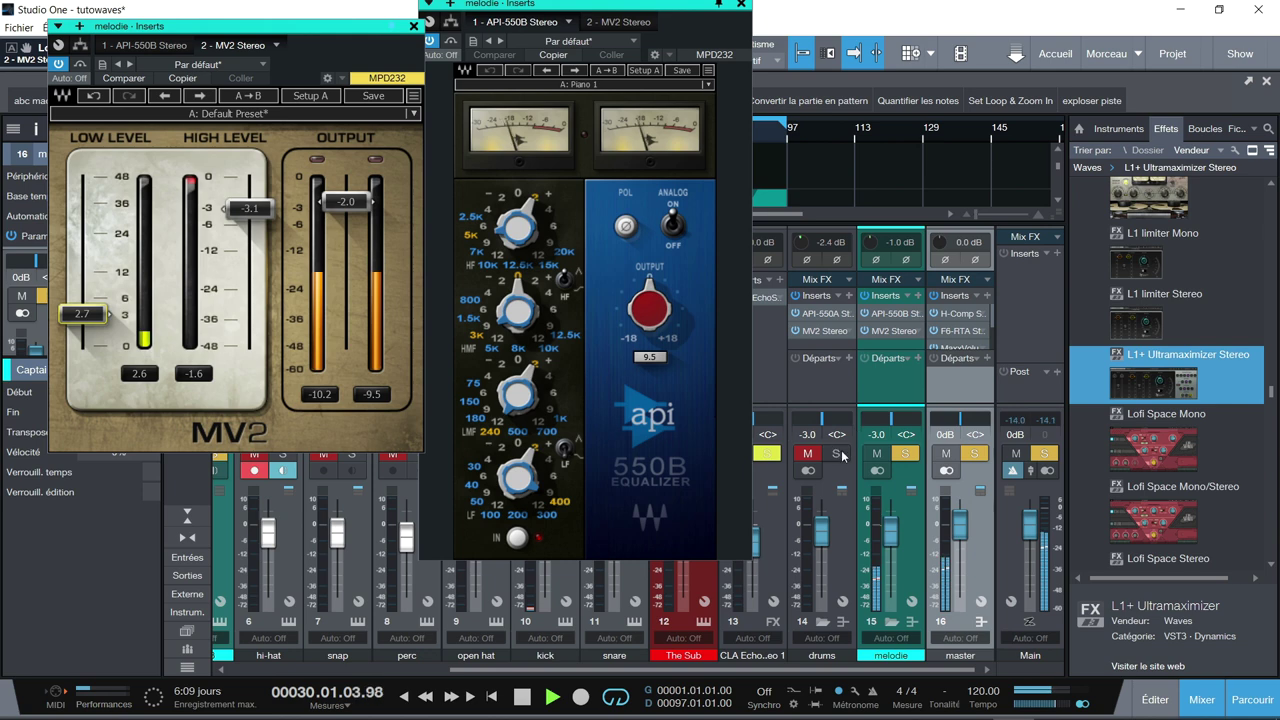
{"action": "left_click", "coordinate": [836, 453]}
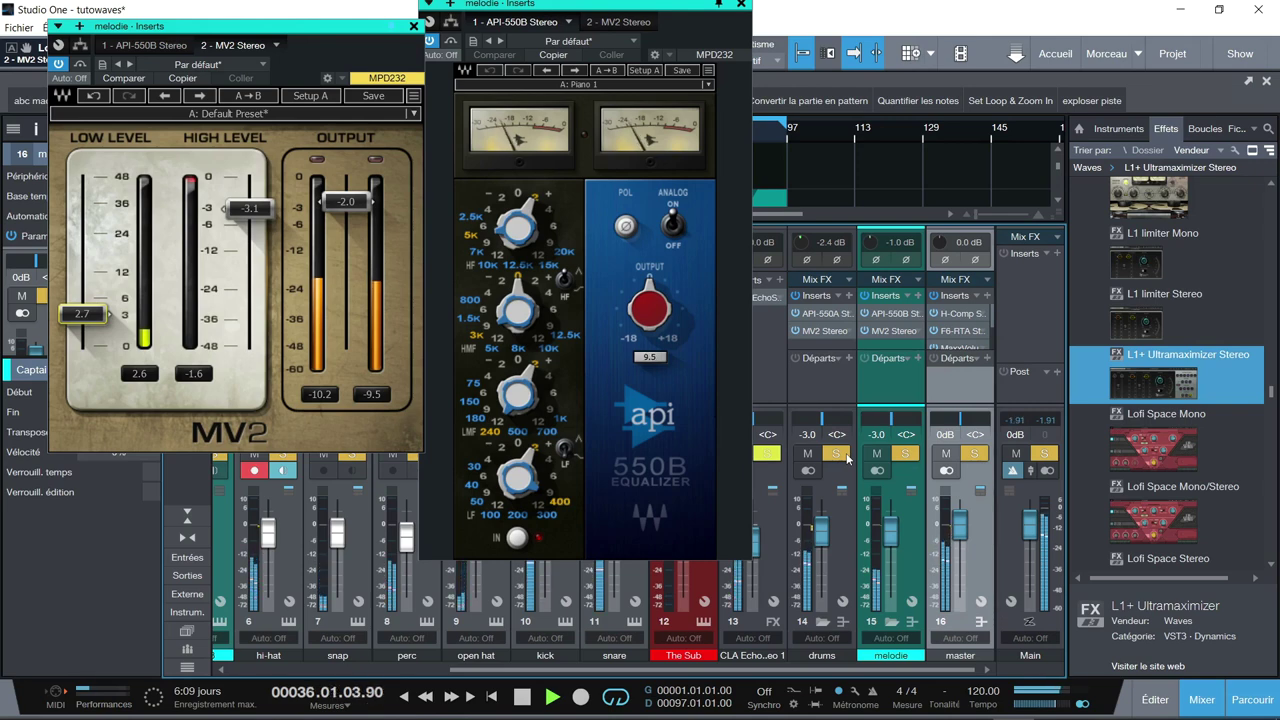
{"action": "key", "text": "space"}
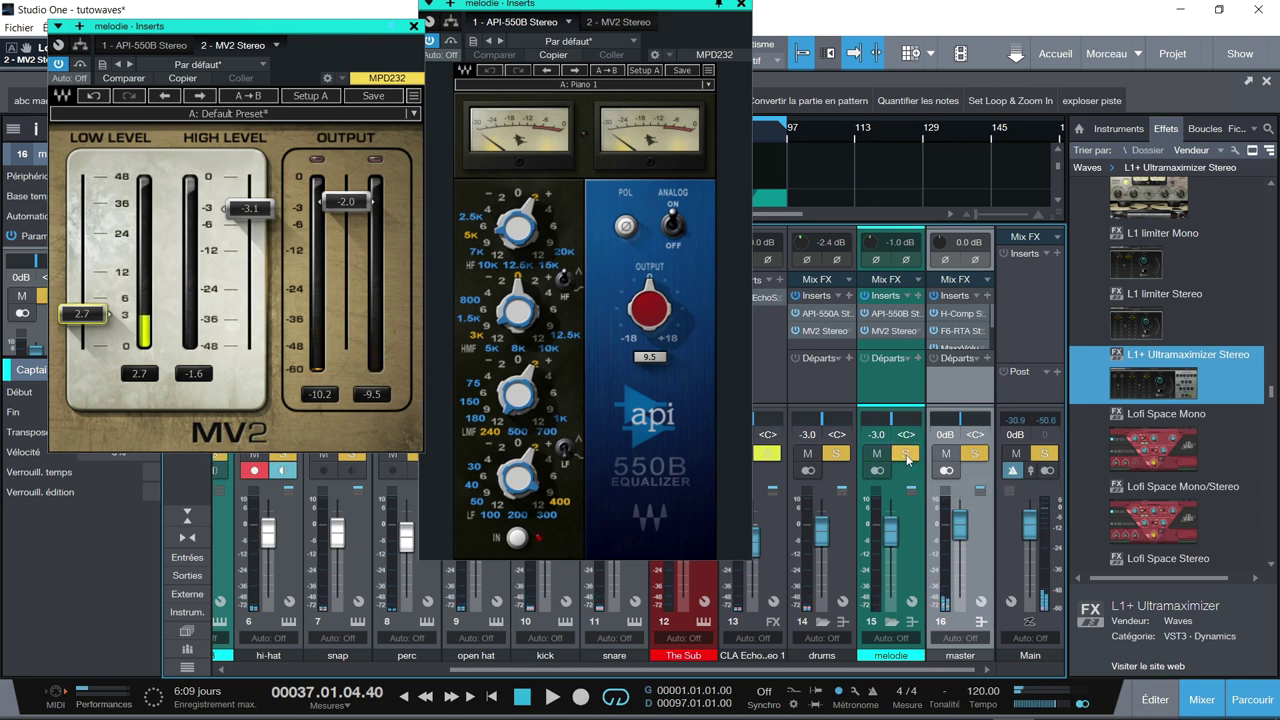
{"action": "left_click", "coordinate": [836, 457]}
{"action": "key", "text": "space"}
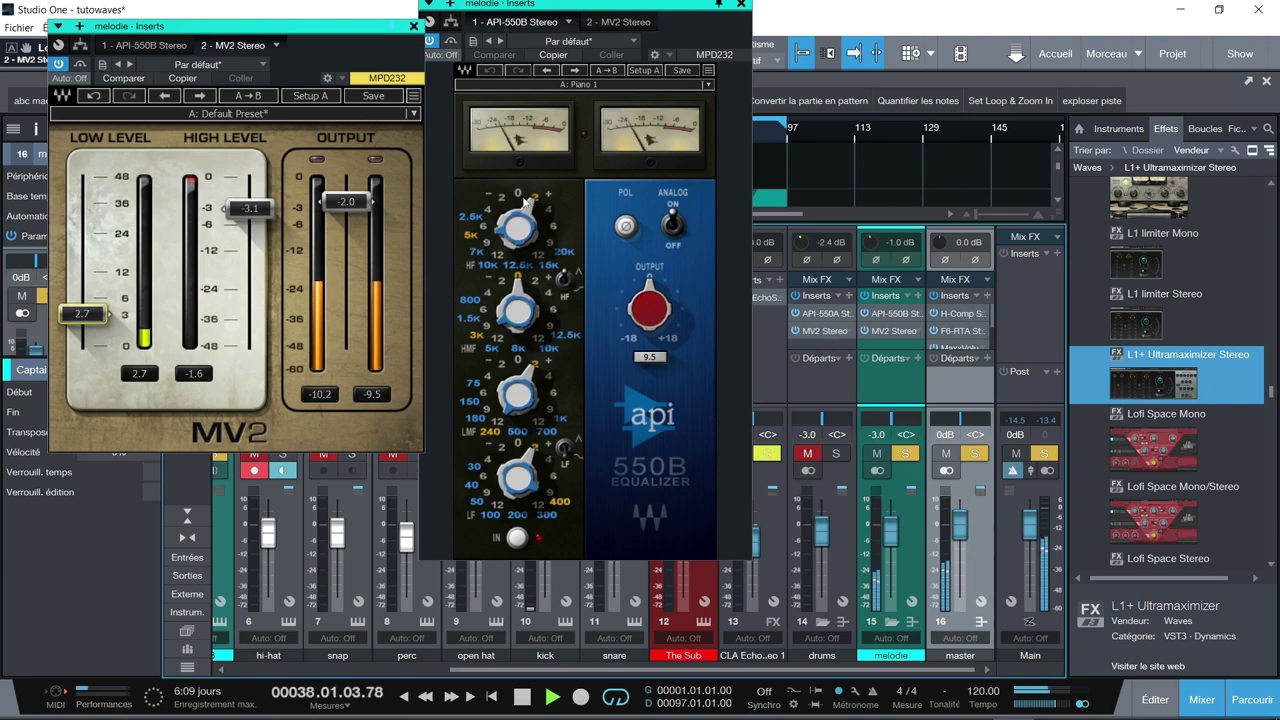
Try other HF and LMF gains on the melodie bus's API-550B, returning both to +2 dB.
{"action": "left_click_drag", "start_coordinate": [517, 212], "coordinate": [543, 205]}
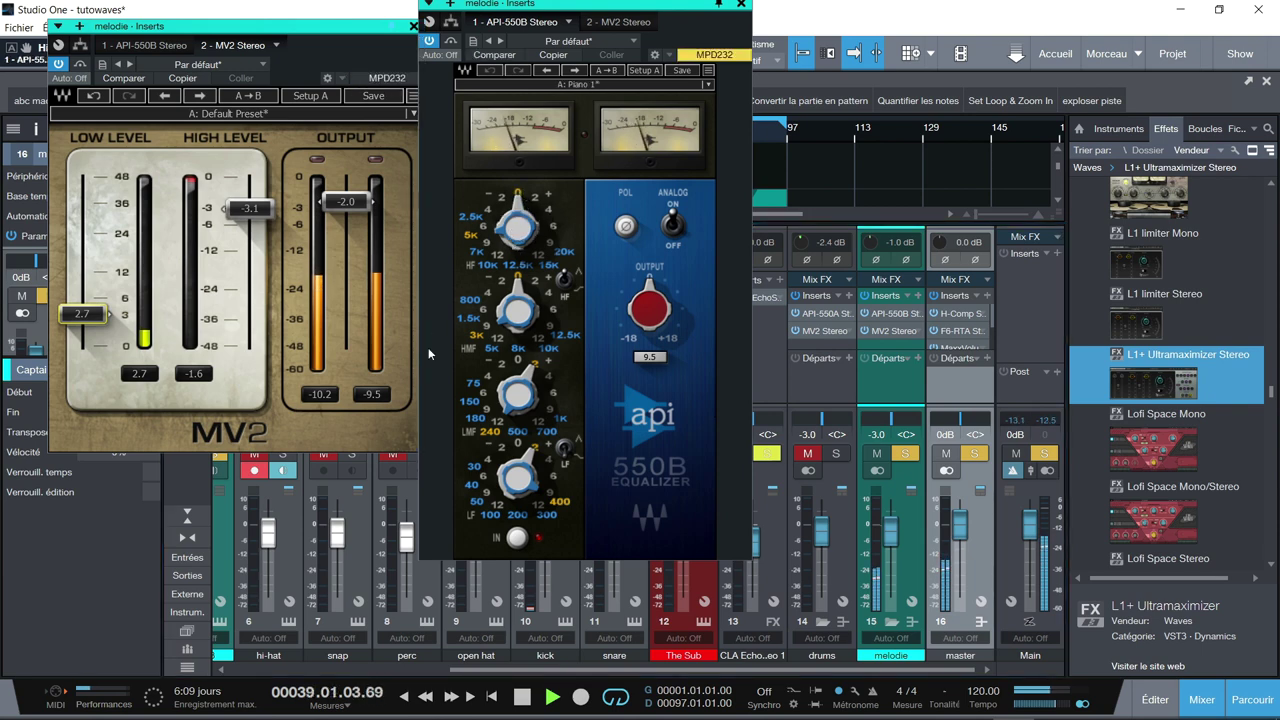
{"action": "mouse_move", "coordinate": [543, 205]}
{"action": "left_mouse_down"}
{"action": "mouse_move", "coordinate": [530, 203]}
{"action": "mouse_move", "coordinate": [530, 250]}
{"action": "mouse_move", "coordinate": [530, 173]}
{"action": "mouse_move", "coordinate": [530, 199]}
{"action": "left_mouse_up"}
{"action": "left_click_drag", "start_coordinate": [519, 294], "coordinate": [542, 370]}
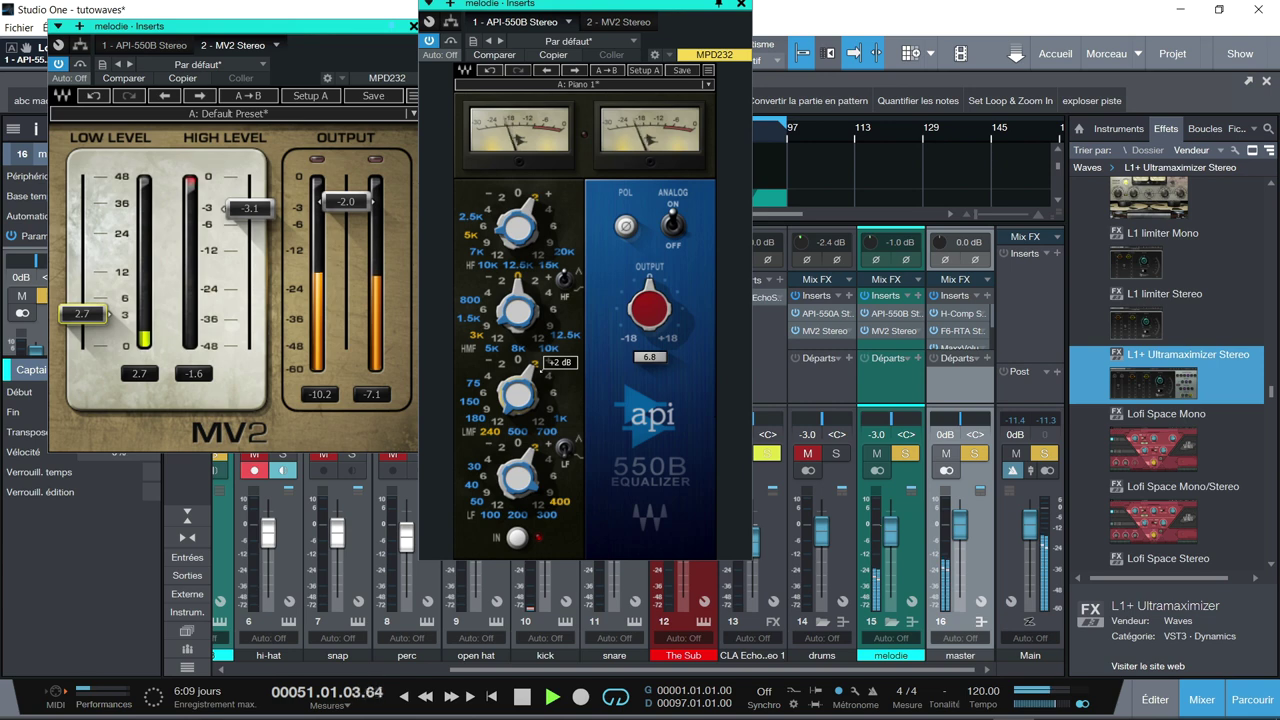
Set the API-550B's LMF frequency to 180 Hz, trying 1000 Hz on the way.
{"action": "left_click", "coordinate": [520, 410]}
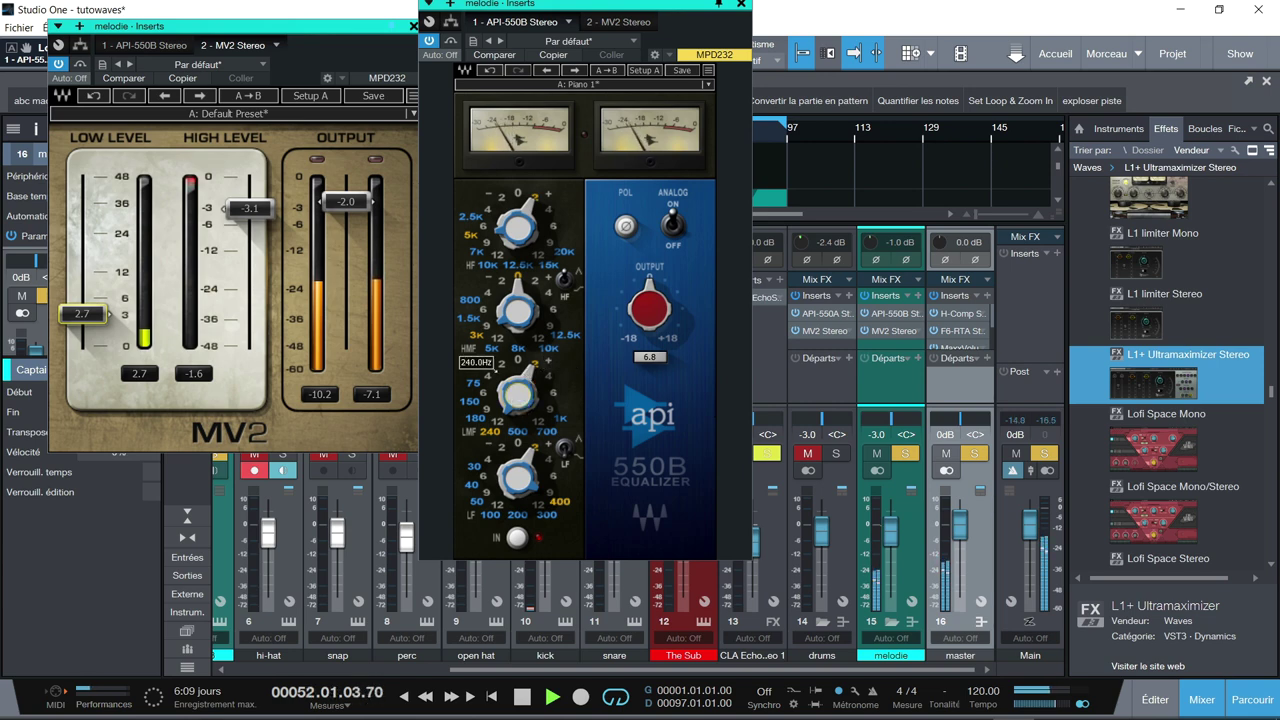
{"action": "left_click_drag", "start_coordinate": [518, 400], "coordinate": [518, 386]}
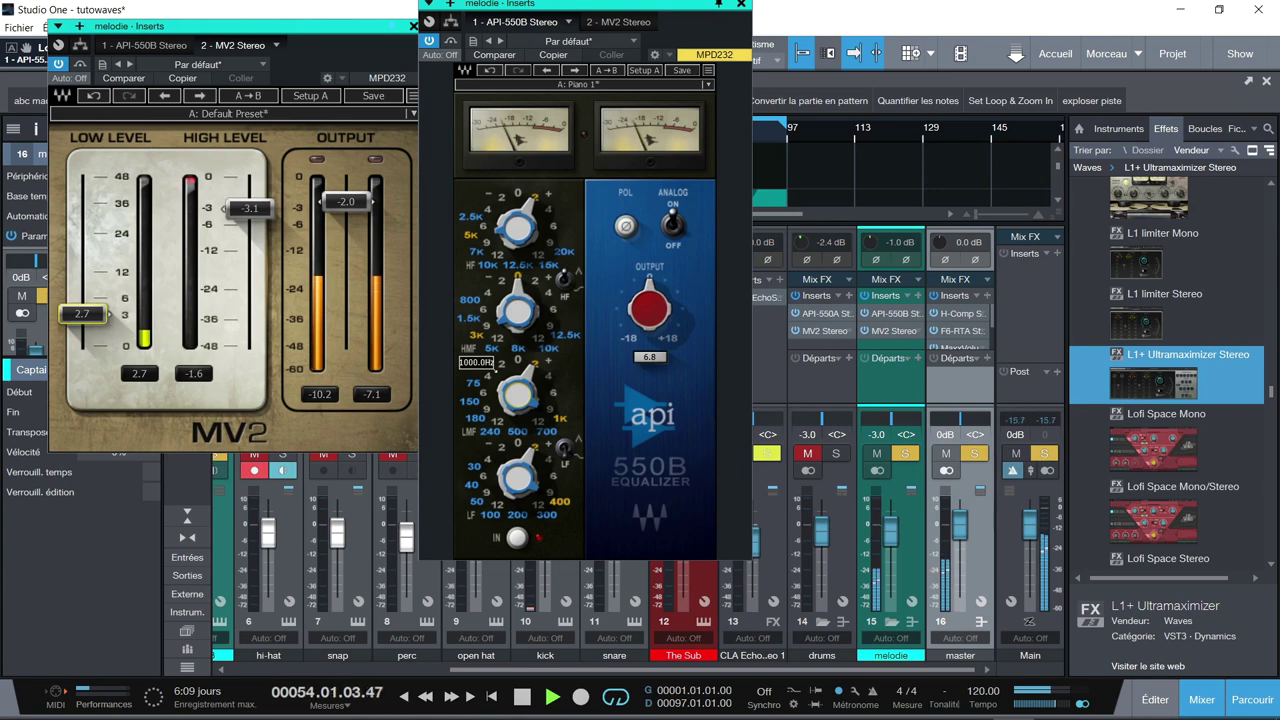
{"action": "left_click_drag", "start_coordinate": [518, 386], "coordinate": [518, 401]}
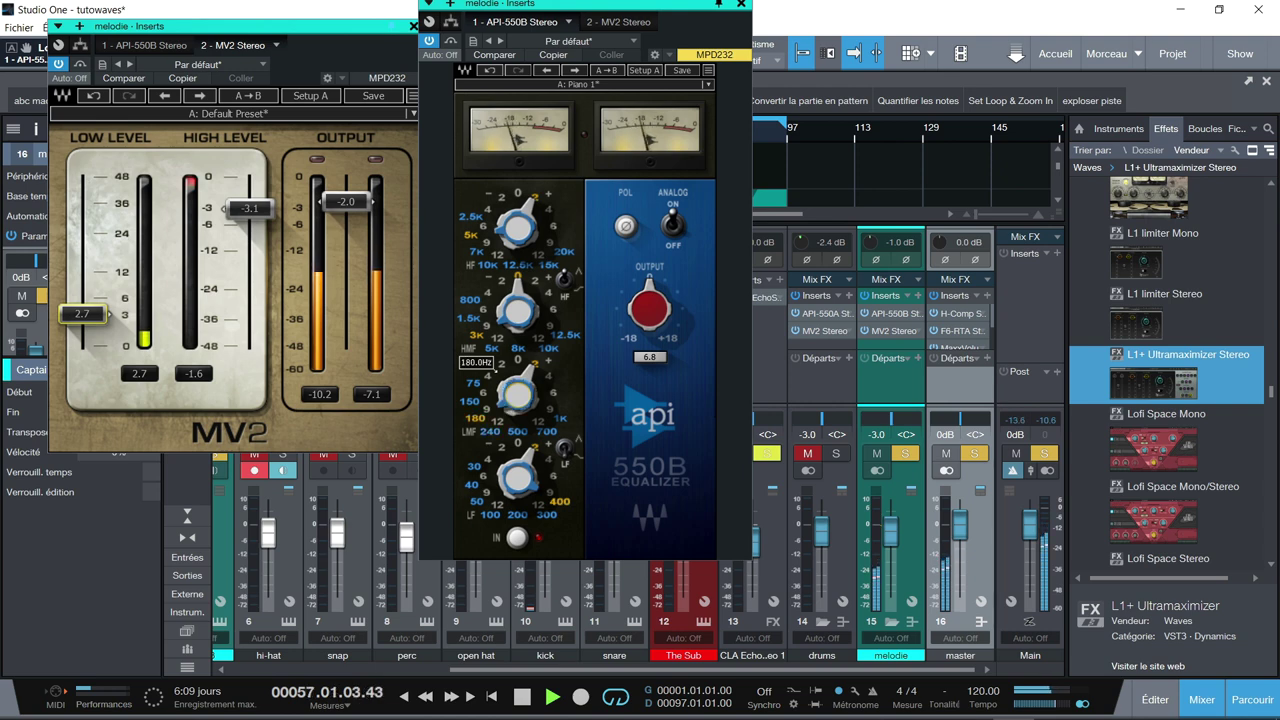
Try other LF gain and frequency settings on the API-550B, returning to +2 dB and 400 Hz, and stop playback.
{"action": "mouse_move", "coordinate": [532, 474]}
{"action": "left_mouse_down"}
{"action": "mouse_move", "coordinate": [532, 450]}
{"action": "mouse_move", "coordinate": [524, 487]}
{"action": "left_mouse_up"}
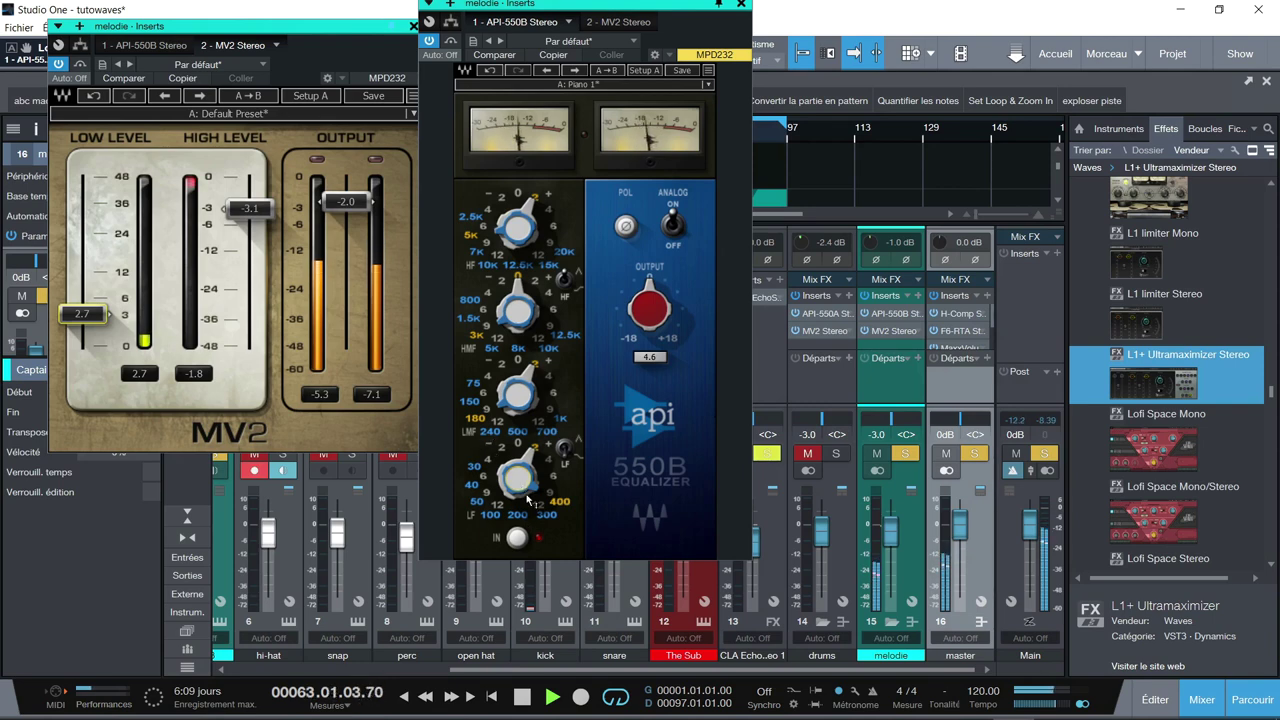
{"action": "mouse_move", "coordinate": [524, 487]}
{"action": "left_mouse_down"}
{"action": "mouse_move", "coordinate": [540, 432]}
{"action": "mouse_move", "coordinate": [536, 470]}
{"action": "left_mouse_up"}
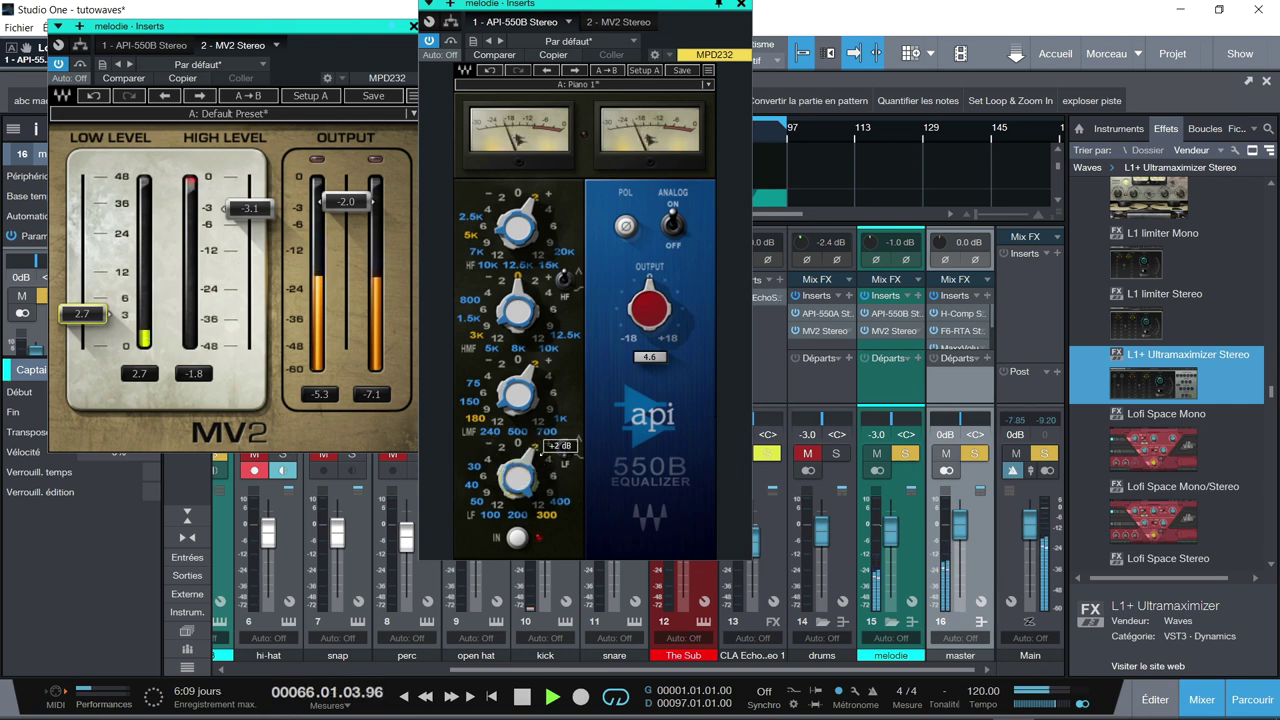
{"action": "mouse_move", "coordinate": [522, 492]}
{"action": "left_mouse_down"}
{"action": "mouse_move", "coordinate": [522, 505]}
{"action": "mouse_move", "coordinate": [522, 486]}
{"action": "left_mouse_up"}
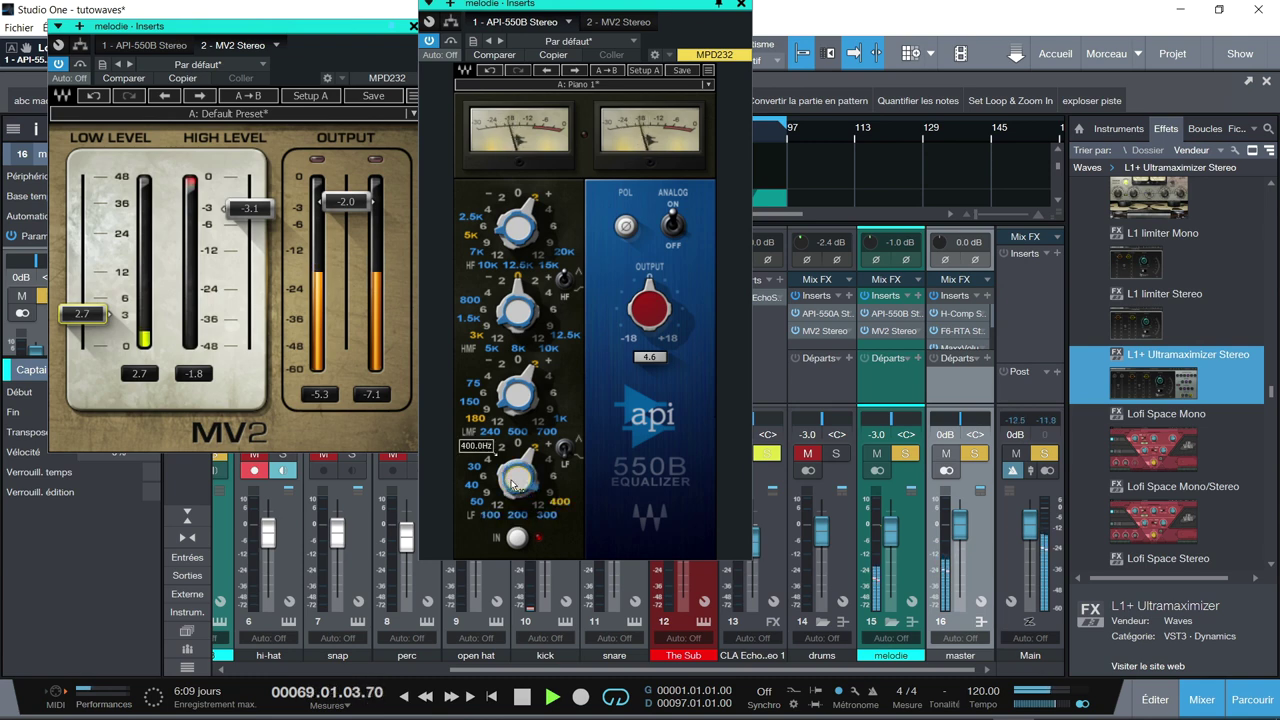
{"action": "left_click_drag", "start_coordinate": [513, 485], "coordinate": [513, 494]}
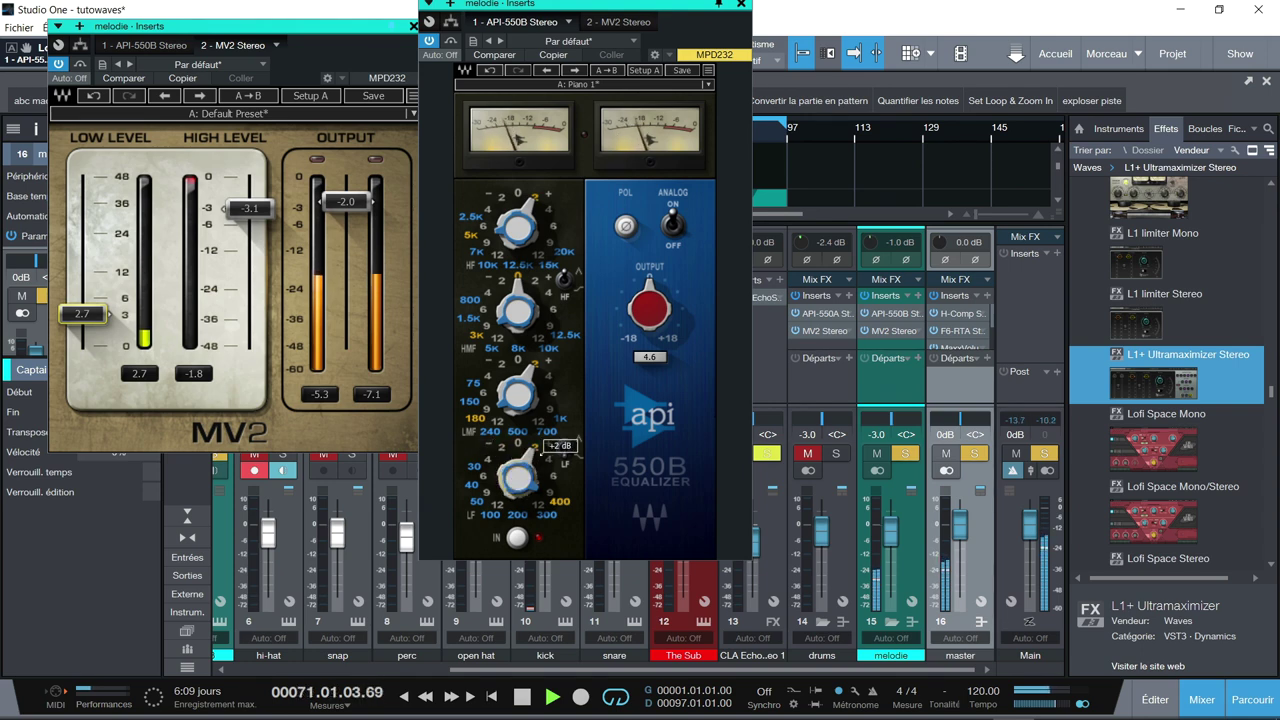
{"action": "key", "text": "space"}
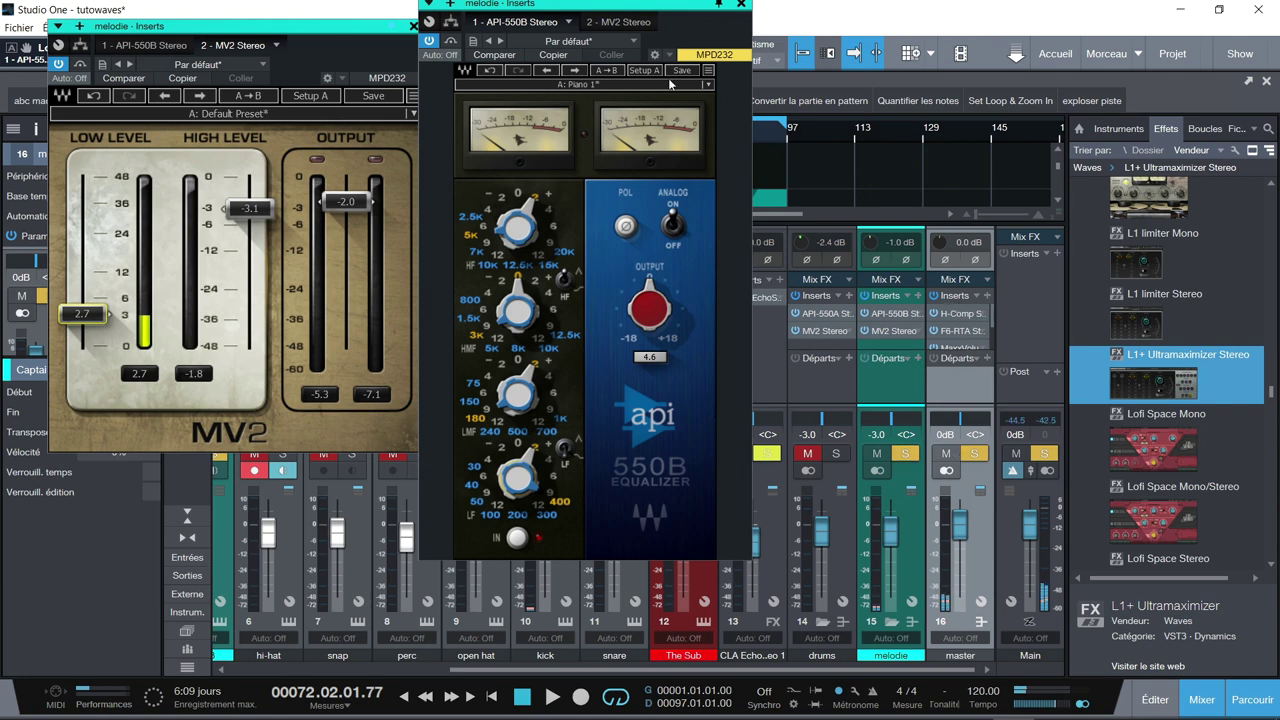
Close the melodie bus insert windows and open the master's H-Comp Stereo from an enlarged mixer insert area.
{"action": "left_click", "coordinate": [741, 5]}
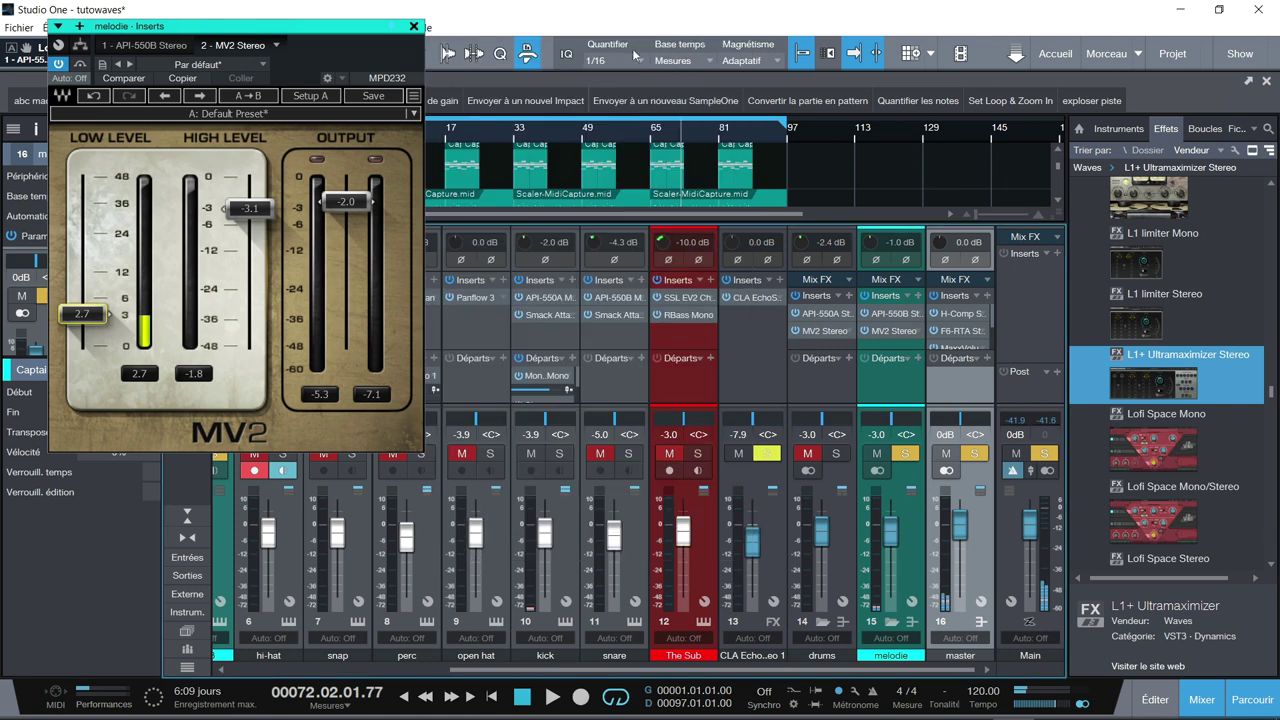
{"action": "left_click", "coordinate": [414, 27]}
{"action": "left_click_drag", "start_coordinate": [963, 224], "coordinate": [963, 146]}
{"action": "left_click", "coordinate": [958, 236]}
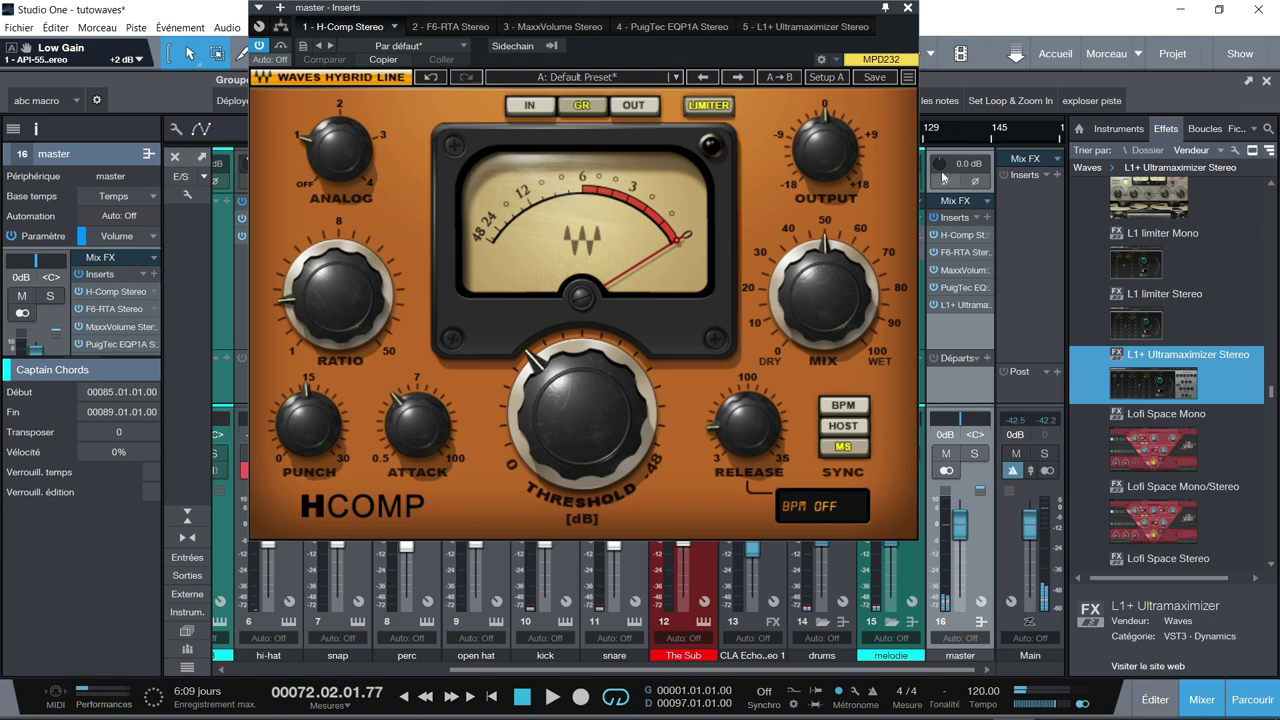
Bypass the master's F6-RTA, MaxxVolume, PuigTec EQP1A and L1+ Ultramaximizer inserts and play the song from the start.
{"action": "left_click", "coordinate": [934, 271]}
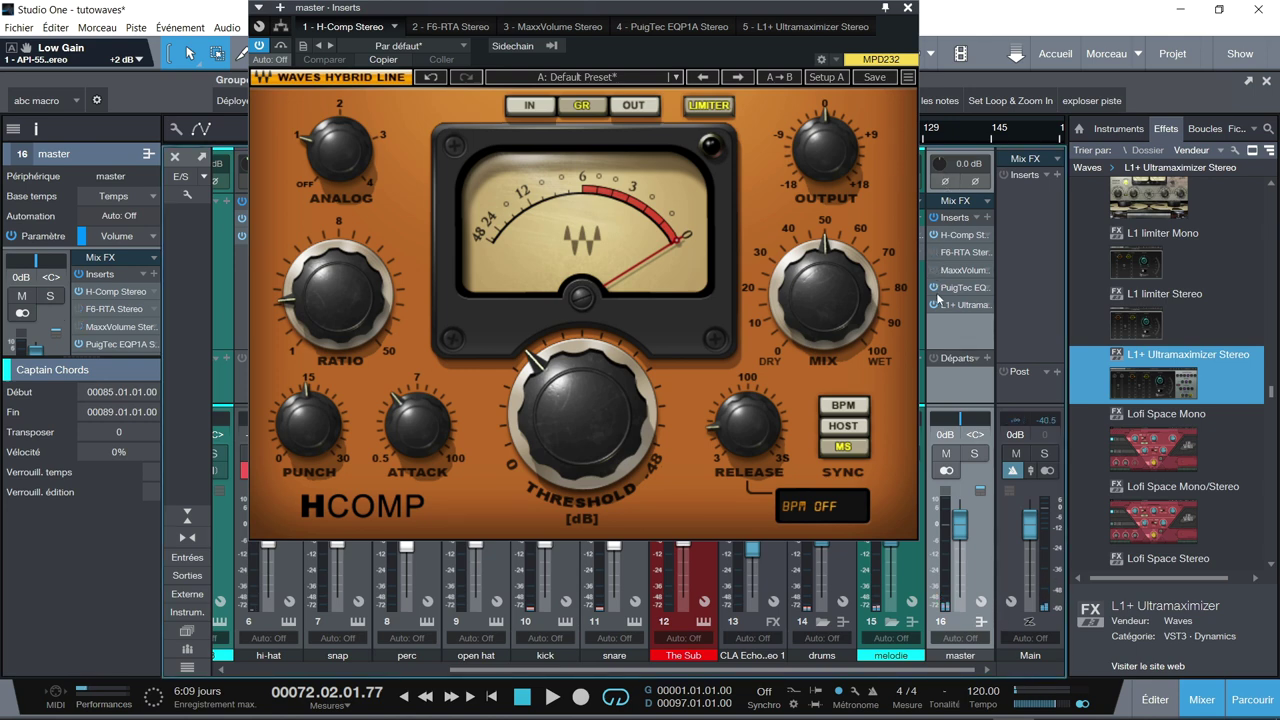
{"action": "key", "text": "Home"}
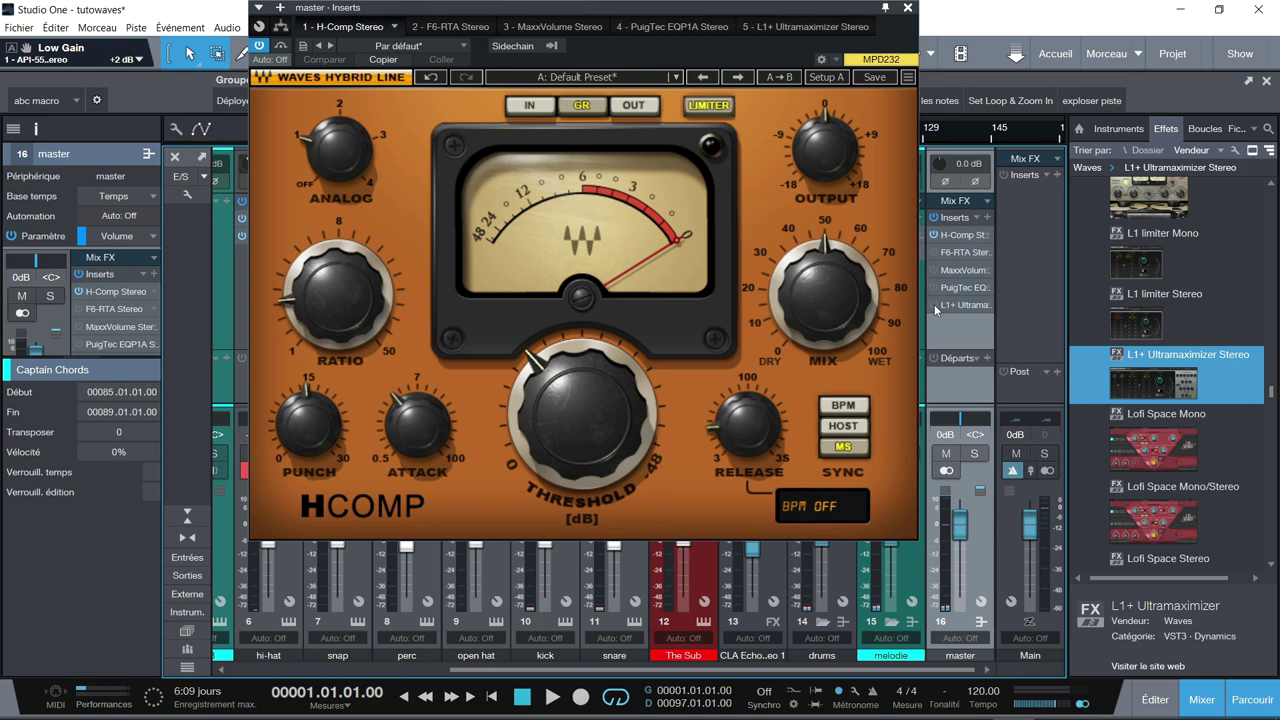
{"action": "key", "text": "space"}
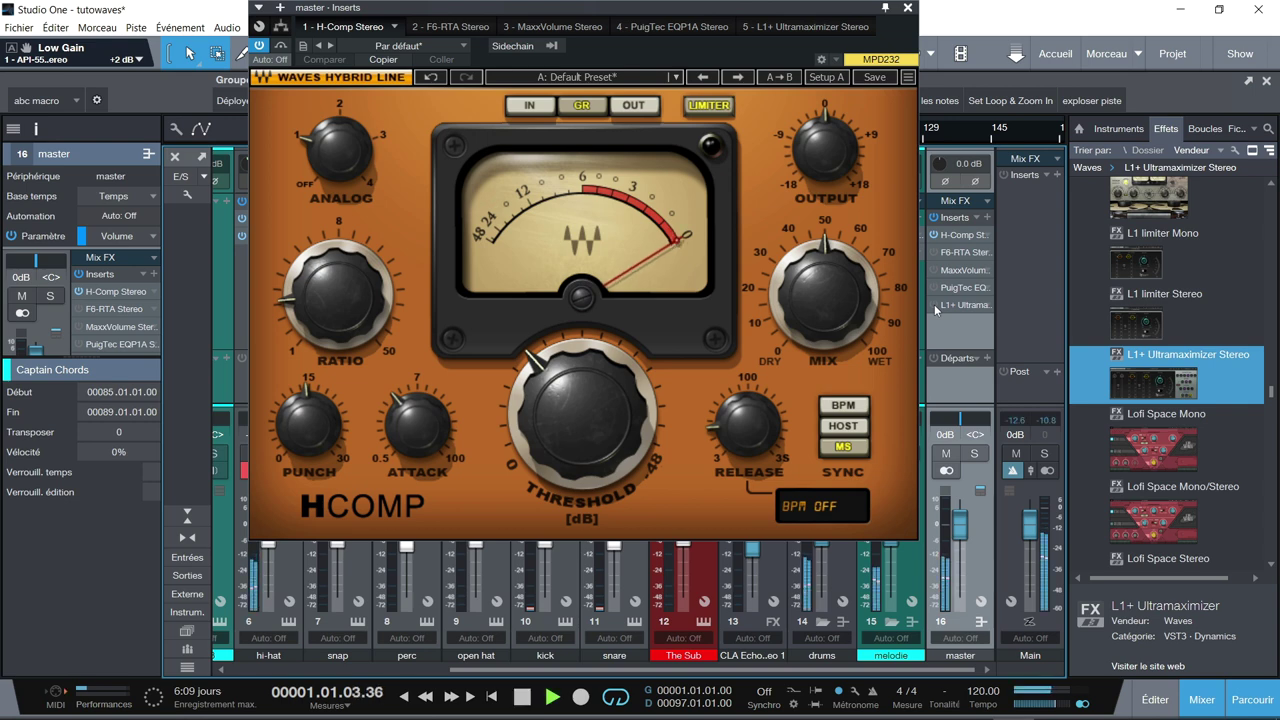
Compare the master with H-Comp bypassed and active during playback, leaving H-Comp active.
{"action": "left_click", "coordinate": [934, 237]}
{"action": "left_click", "coordinate": [934, 237]}
{"action": "mouse_move", "coordinate": [408, 455]}
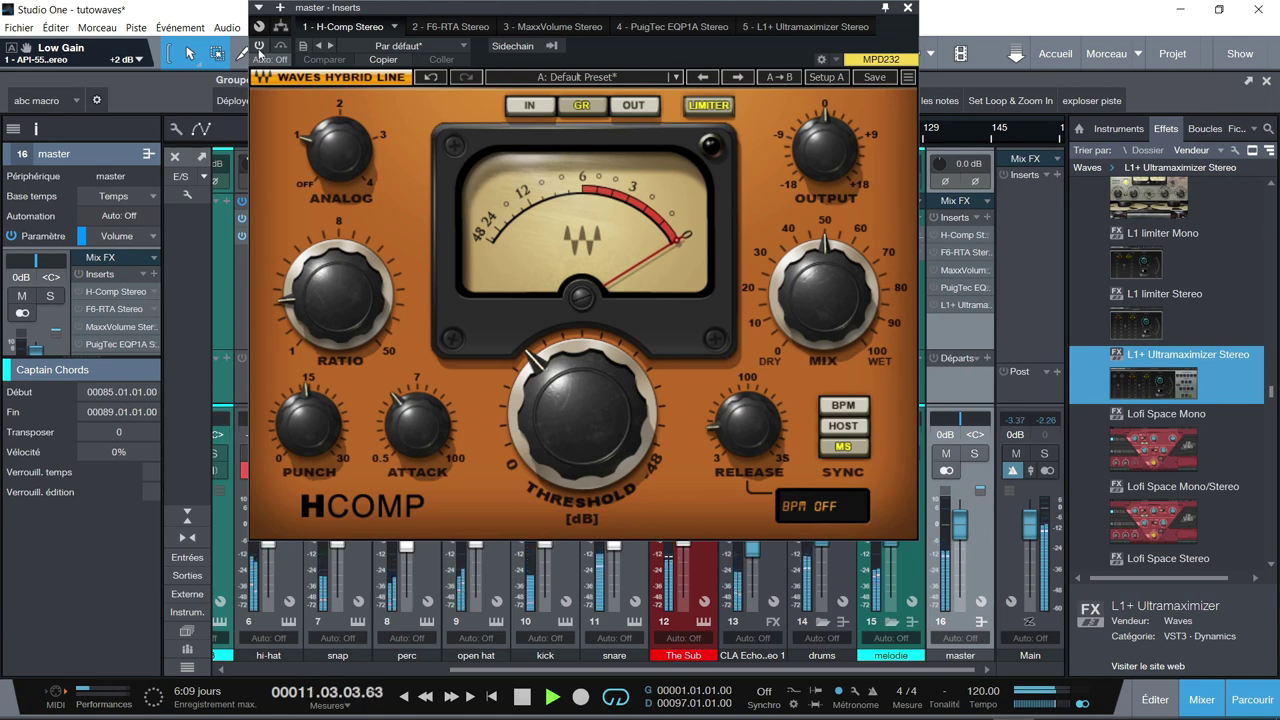
{"action": "left_click", "coordinate": [258, 47]}
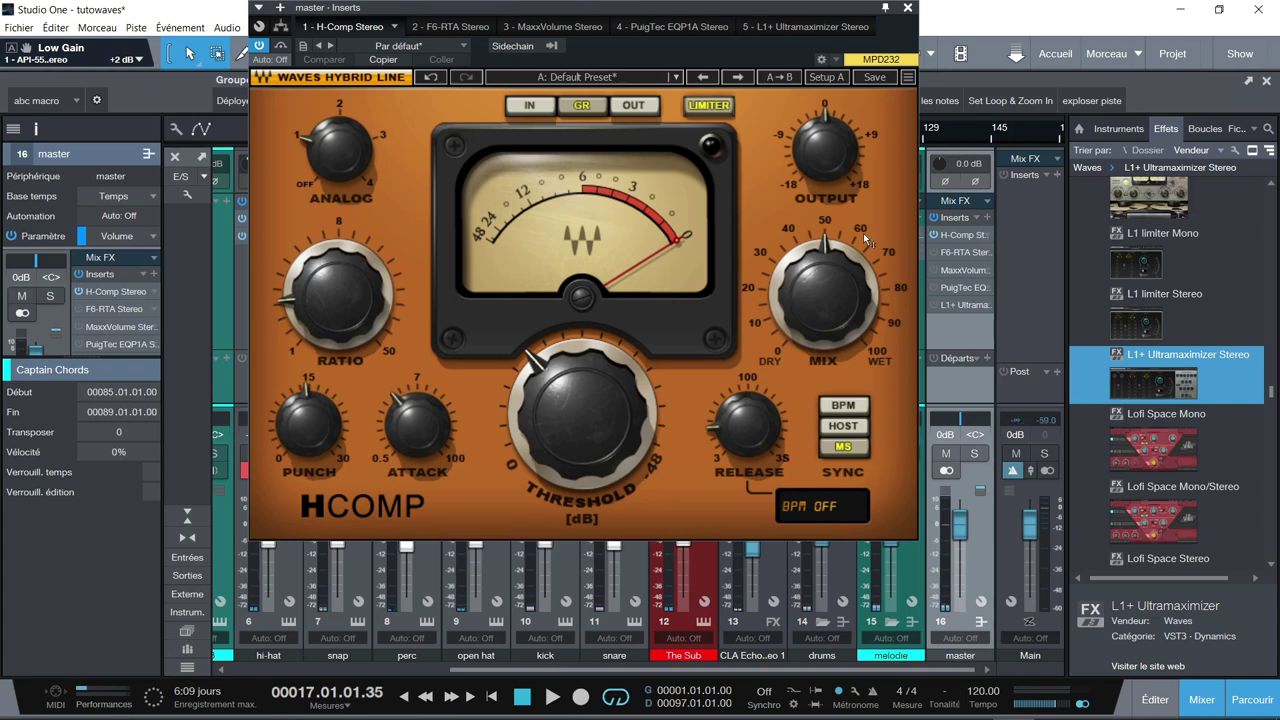
Open the master's reactivated F6-RTA Stereo equalizer and view its curve during playback.
{"action": "left_click", "coordinate": [955, 253]}
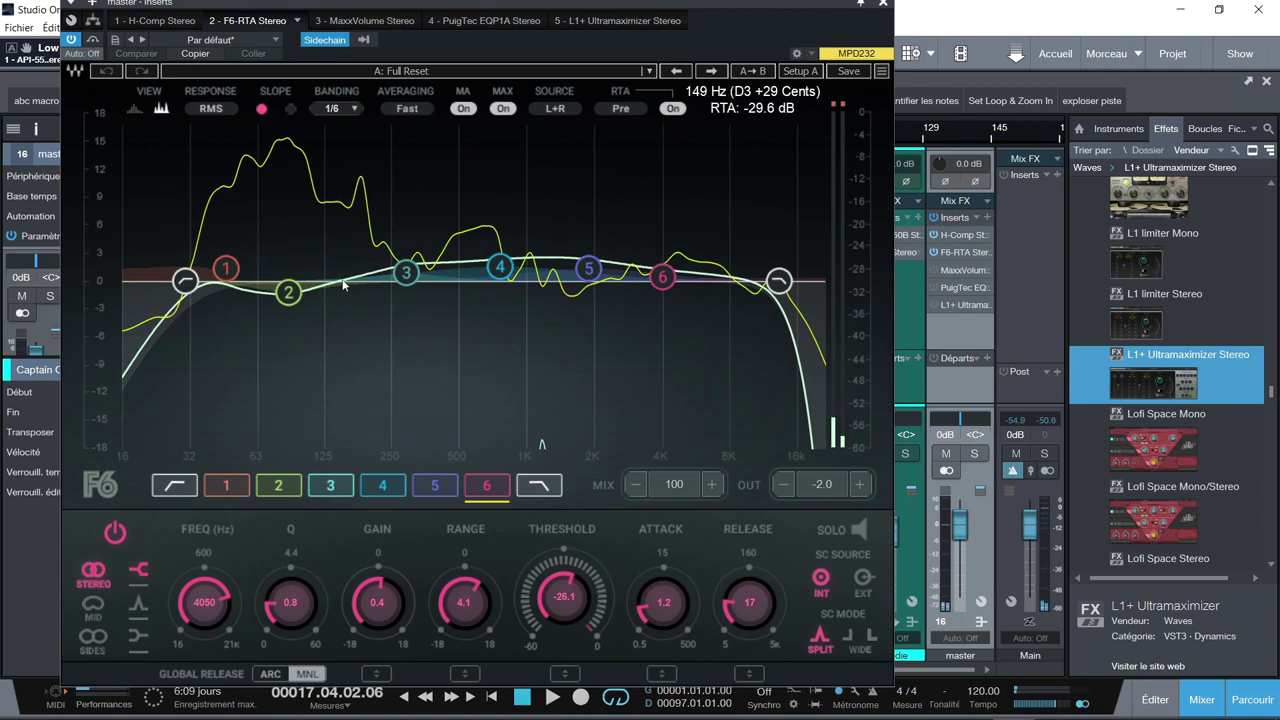
{"action": "key", "text": "space"}
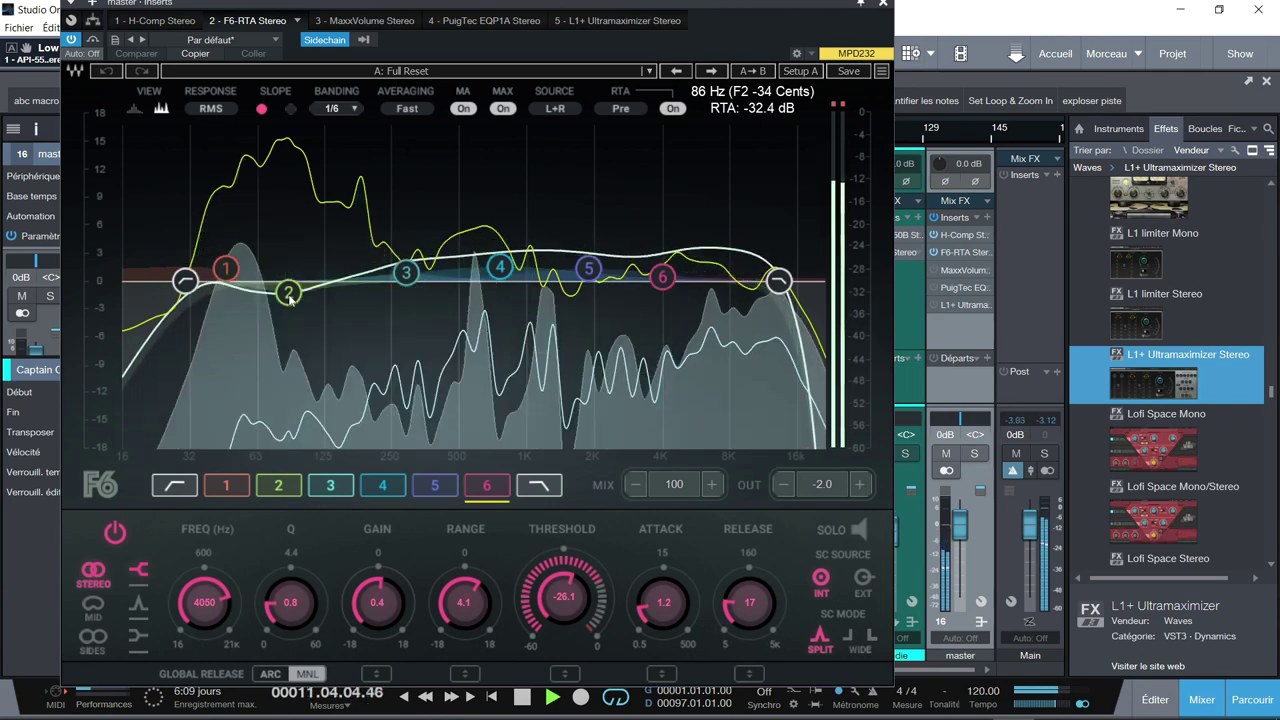
Compare the master's F6-RTA Stereo bypassed and active during playback, and toggle its MA display off and on.
{"action": "left_click", "coordinate": [76, 41]}
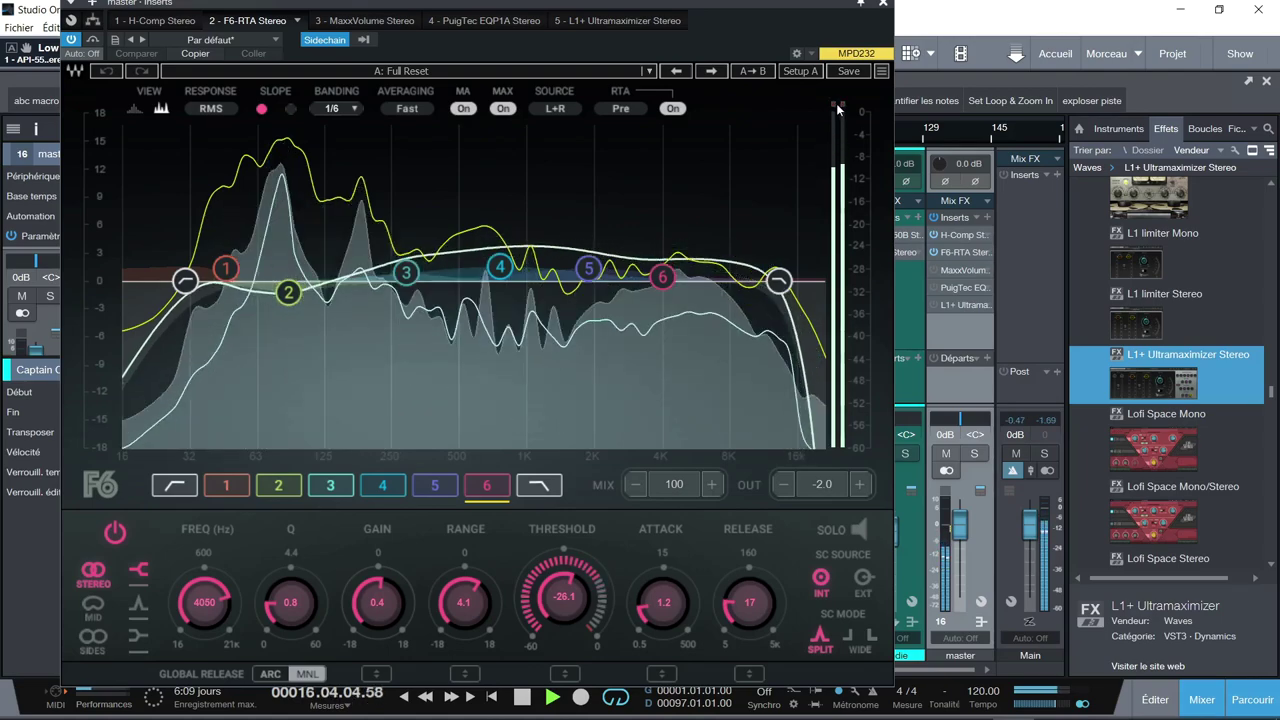
{"action": "left_click", "coordinate": [463, 108]}
{"action": "left_click", "coordinate": [463, 108]}
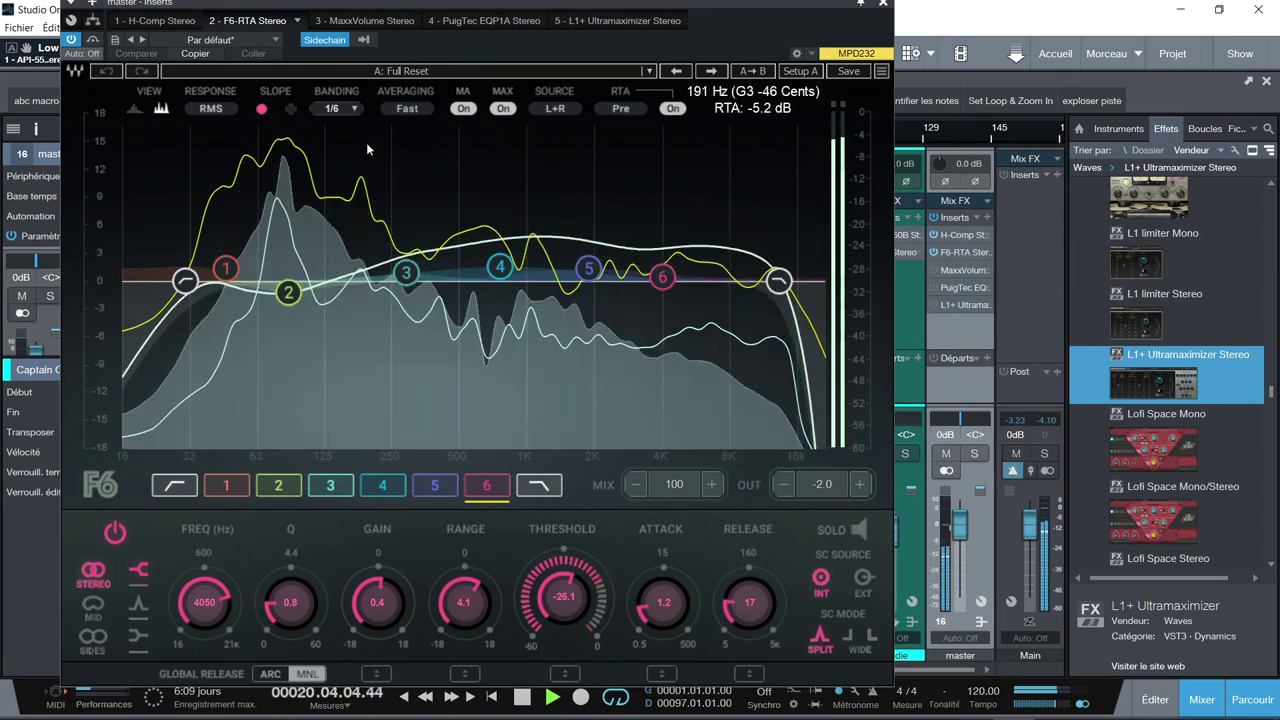
Open the master's MaxxVolume Stereo, move its window over the mixer and play the song with the insert active.
{"action": "left_click", "coordinate": [356, 21]}
{"action": "key", "text": "space"}
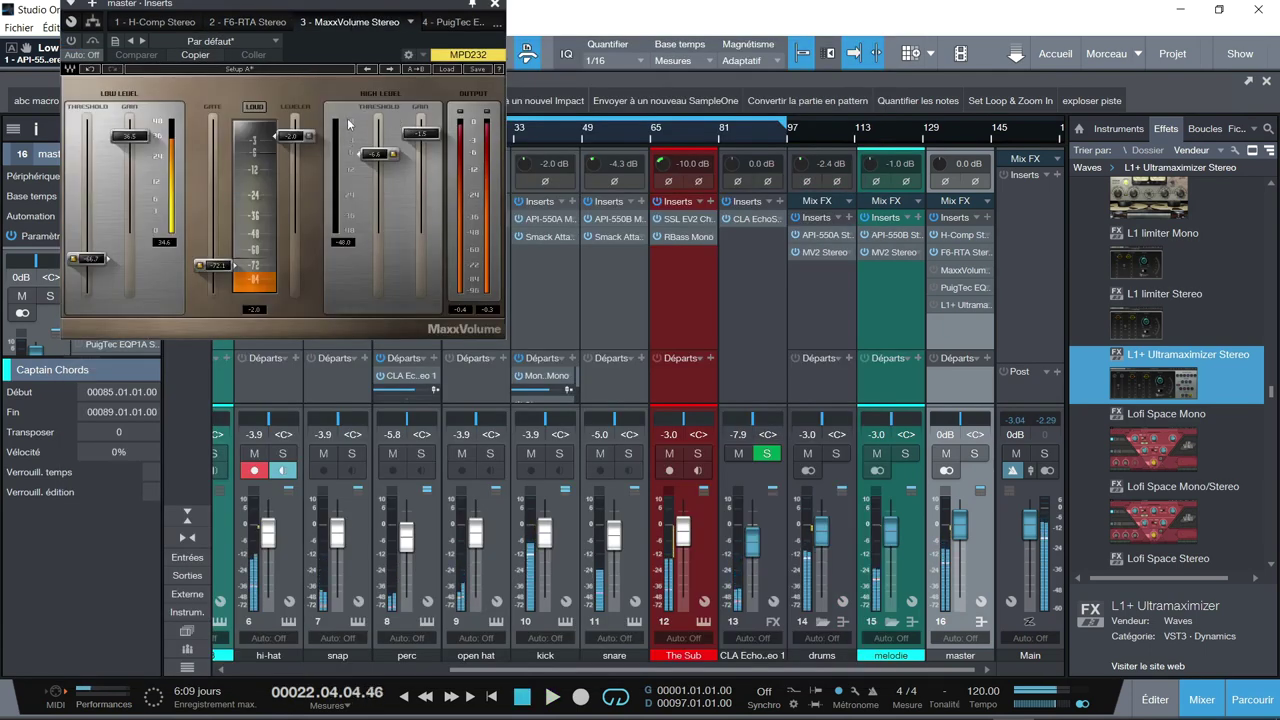
{"action": "left_click_drag", "start_coordinate": [406, 8], "coordinate": [869, 96]}
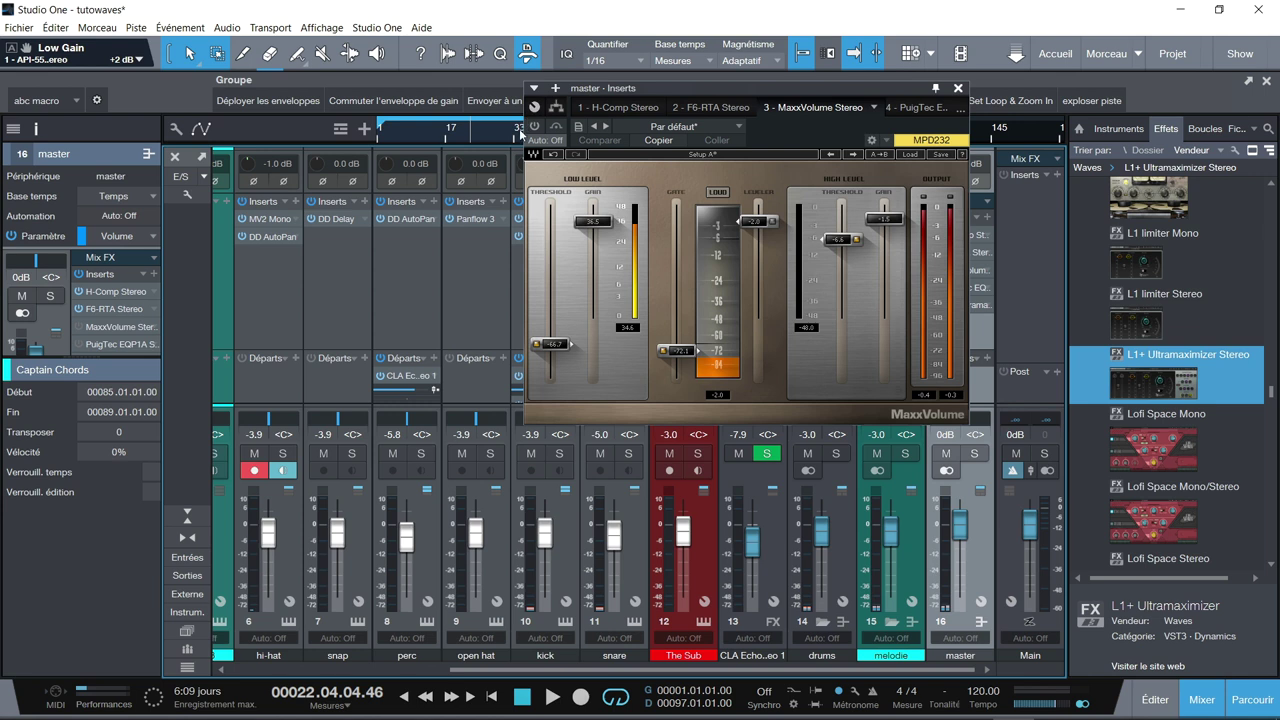
{"action": "key", "text": "space"}
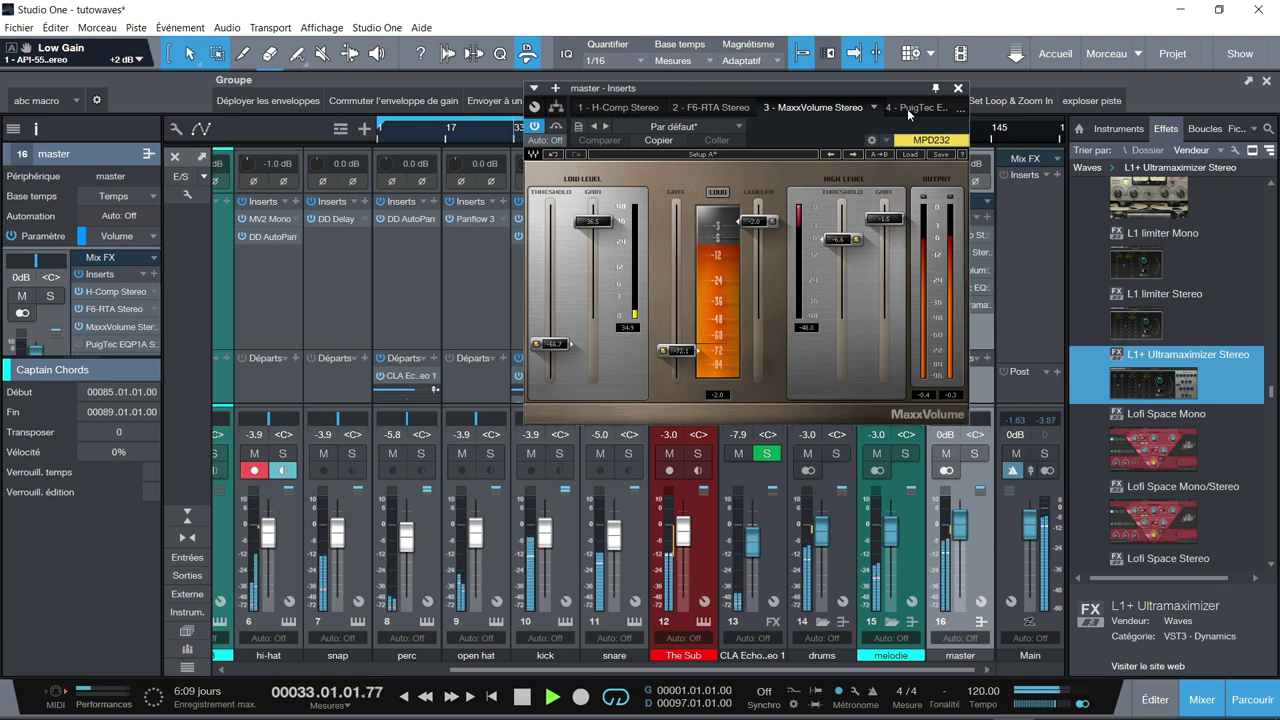
Try a MaxxVolume low-level threshold of -51.2 dB and high-level threshold of -8.3 dB during playback.
{"action": "left_click", "coordinate": [556, 345]}
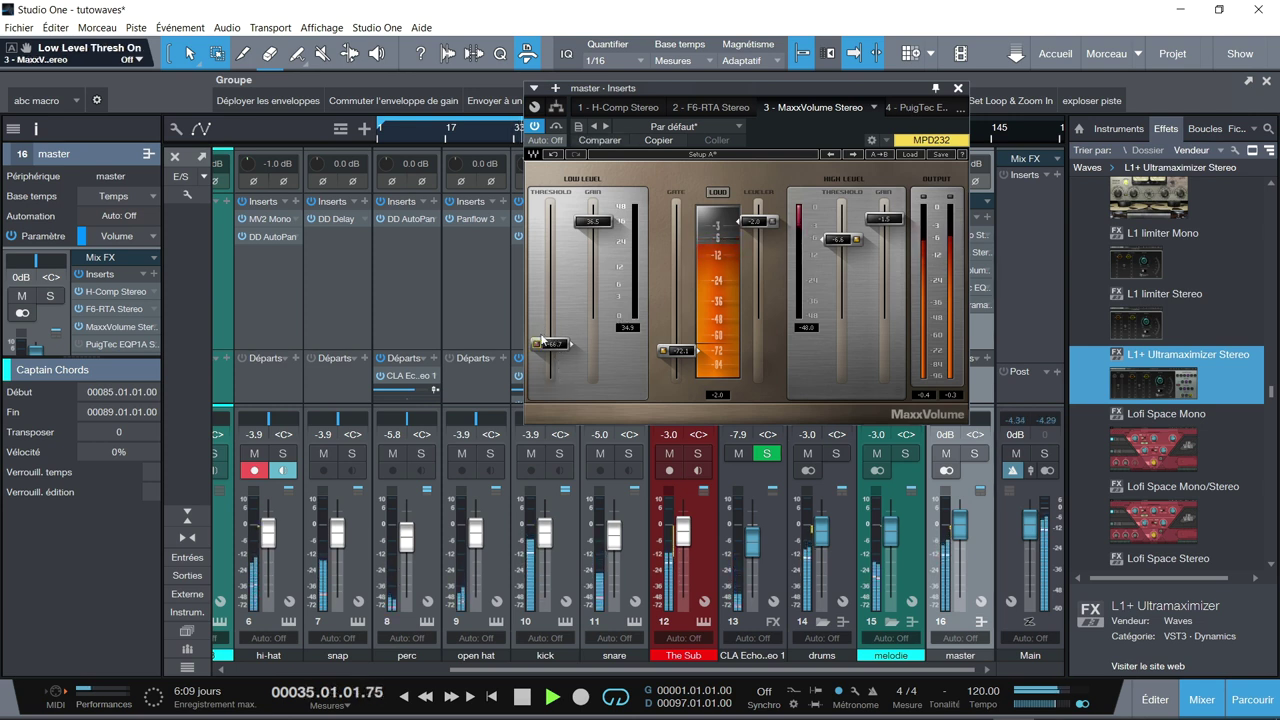
{"action": "left_click_drag", "start_coordinate": [556, 346], "coordinate": [556, 323]}
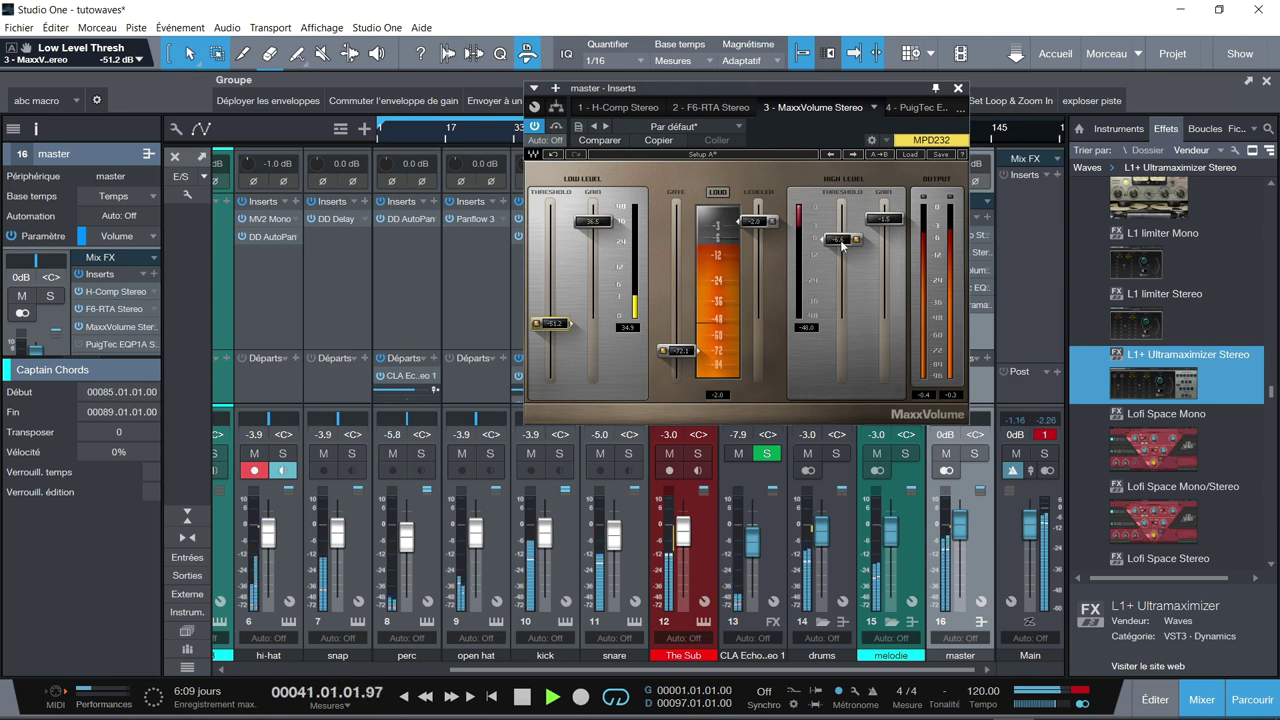
{"action": "left_click_drag", "start_coordinate": [853, 243], "coordinate": [841, 250]}
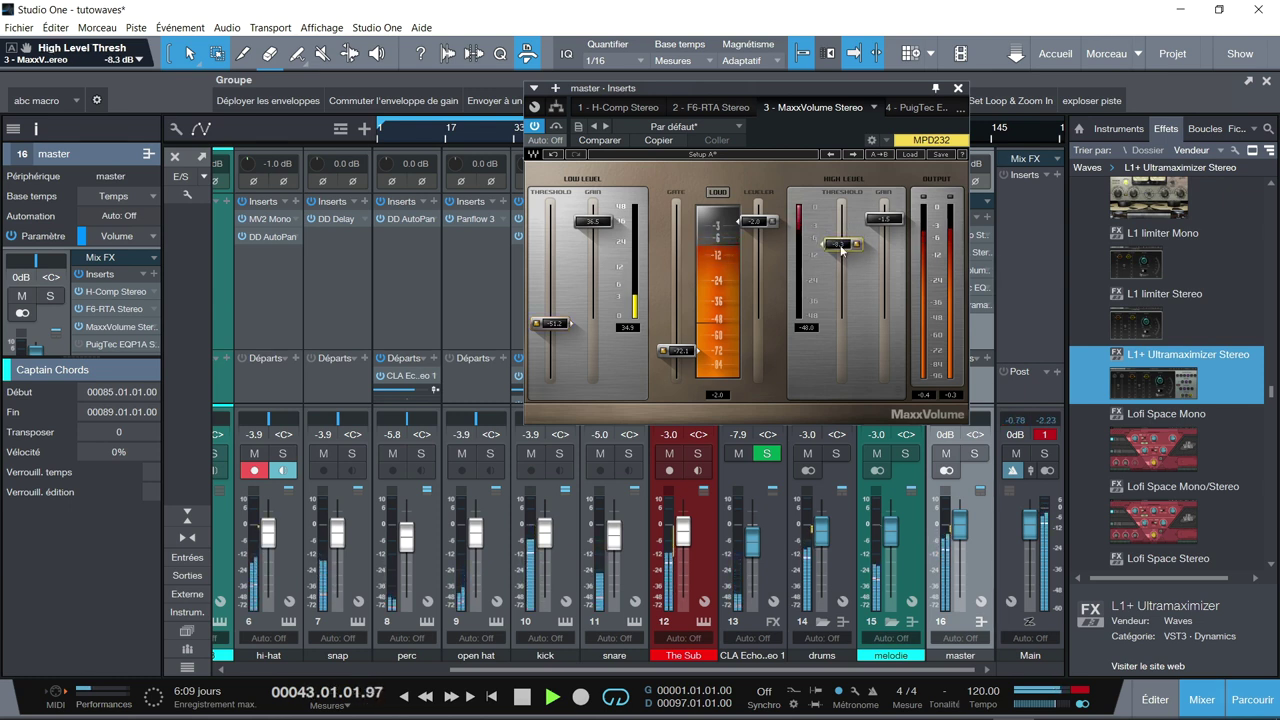
{"action": "key", "text": "space"}
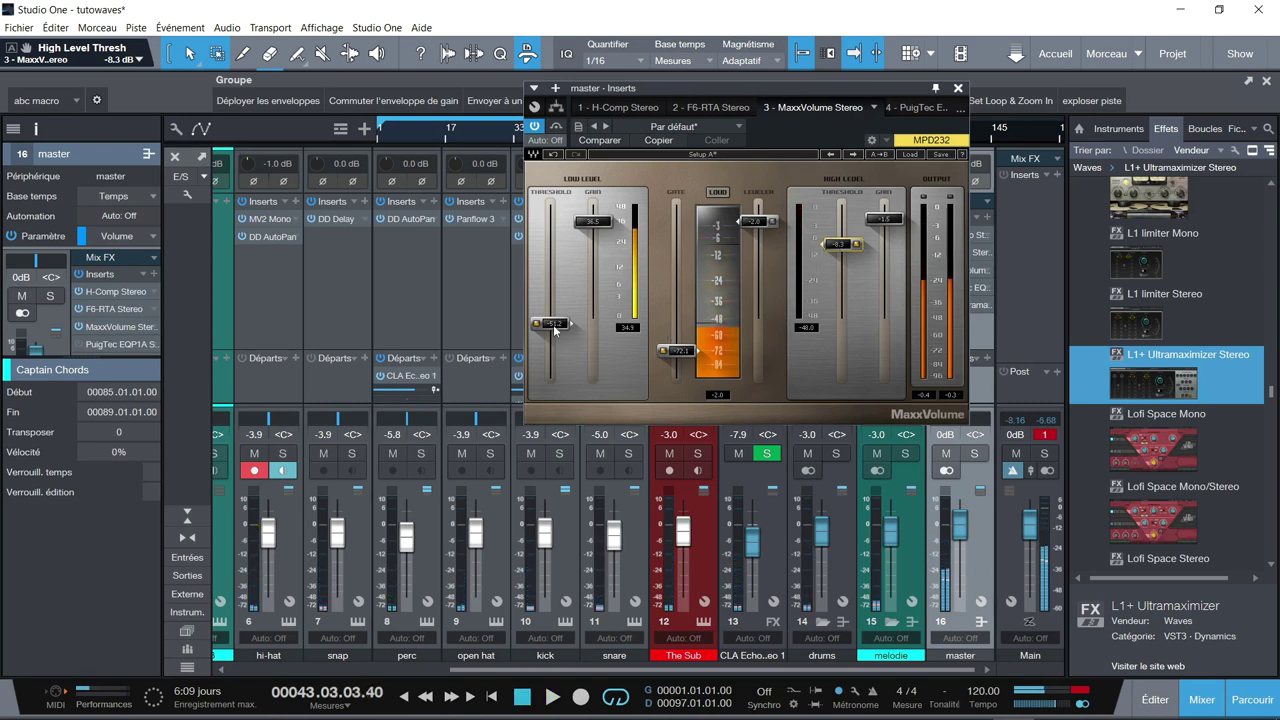
Readjust MaxxVolume's low-level threshold to -66.7 dB and high-level threshold to -5.4 dB, clearing the Main clip indicator during playback.
{"action": "left_click_drag", "start_coordinate": [555, 330], "coordinate": [554, 346]}
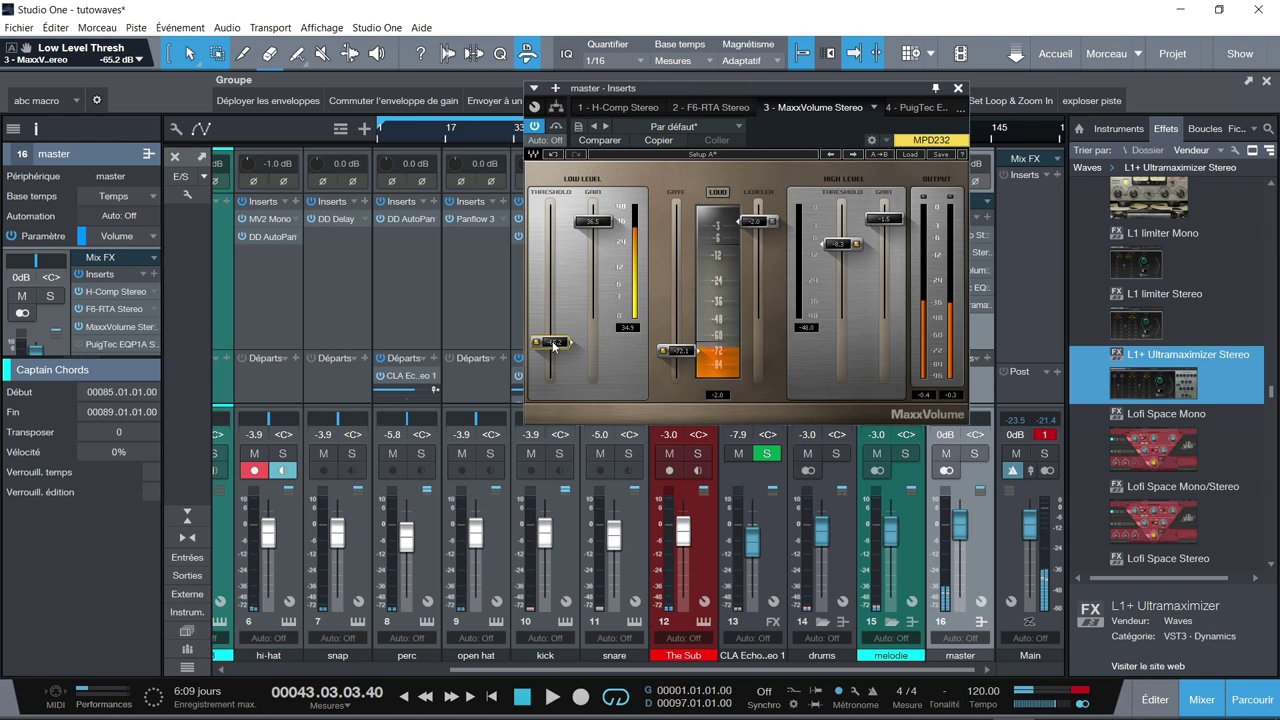
{"action": "left_click_drag", "start_coordinate": [841, 246], "coordinate": [842, 240]}
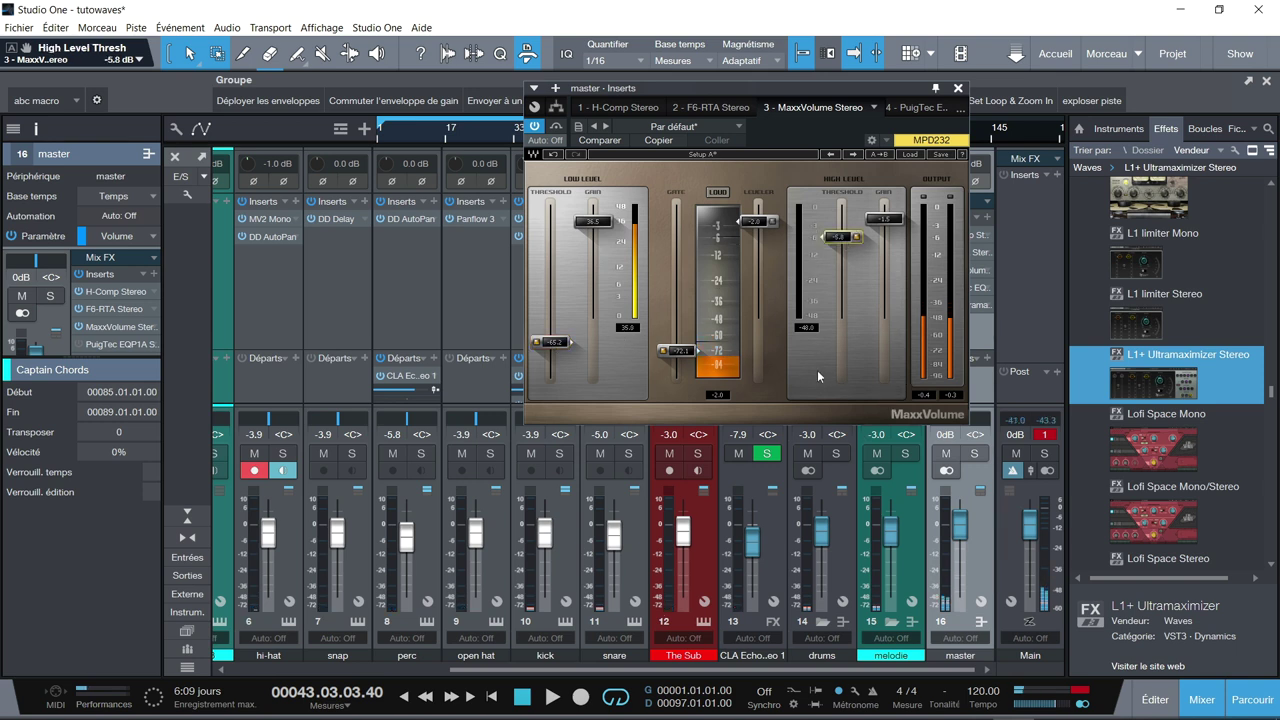
{"action": "key", "text": "space"}
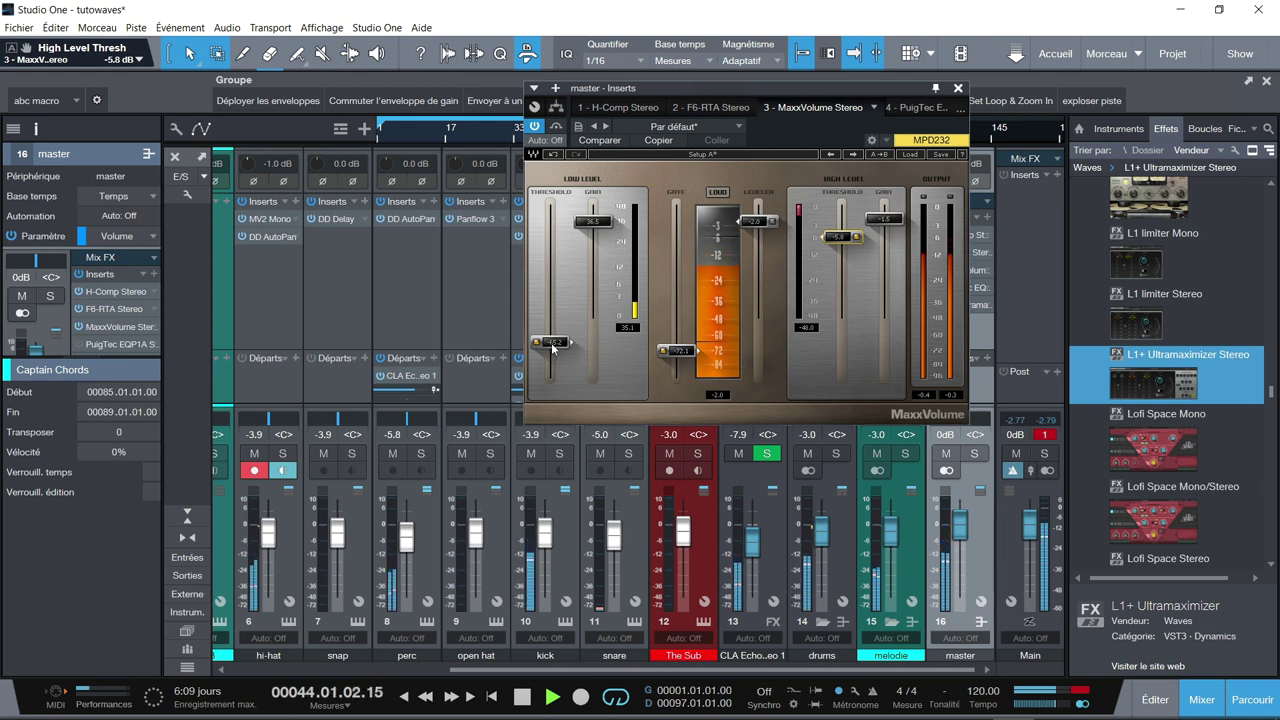
{"action": "left_click", "coordinate": [1050, 436]}
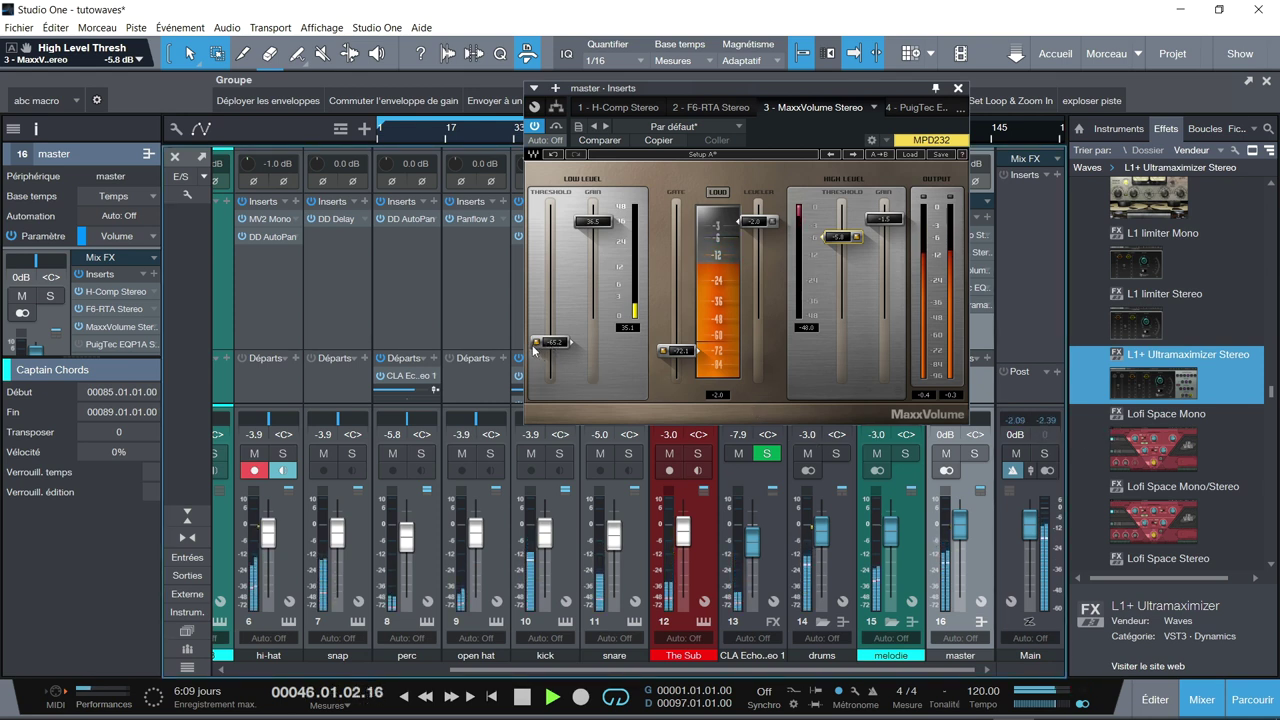
{"action": "left_click_drag", "start_coordinate": [559, 343], "coordinate": [559, 346]}
{"action": "left_click_drag", "start_coordinate": [840, 236], "coordinate": [840, 238]}
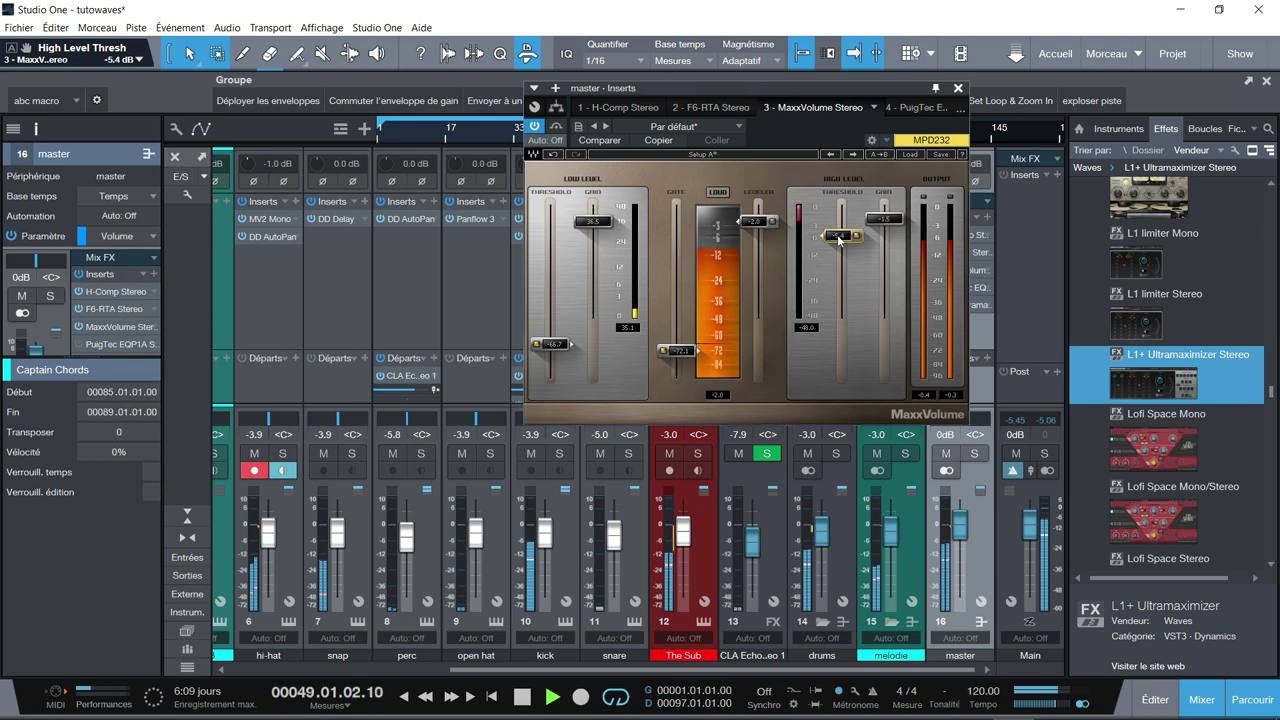
Open the master's PuigTec EQP1A Stereo, activate it and resume playback.
{"action": "left_click_drag", "start_coordinate": [901, 90], "coordinate": [676, 104]}
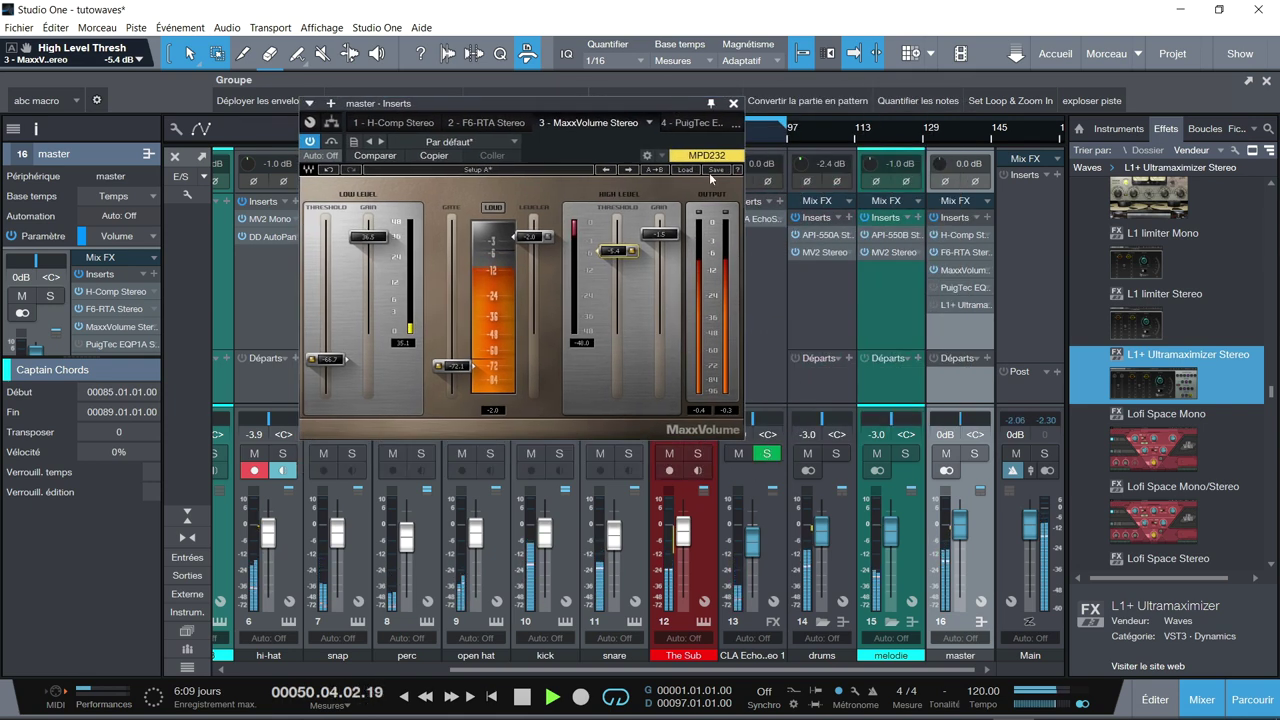
{"action": "left_click", "coordinate": [692, 122]}
{"action": "key", "text": "space"}
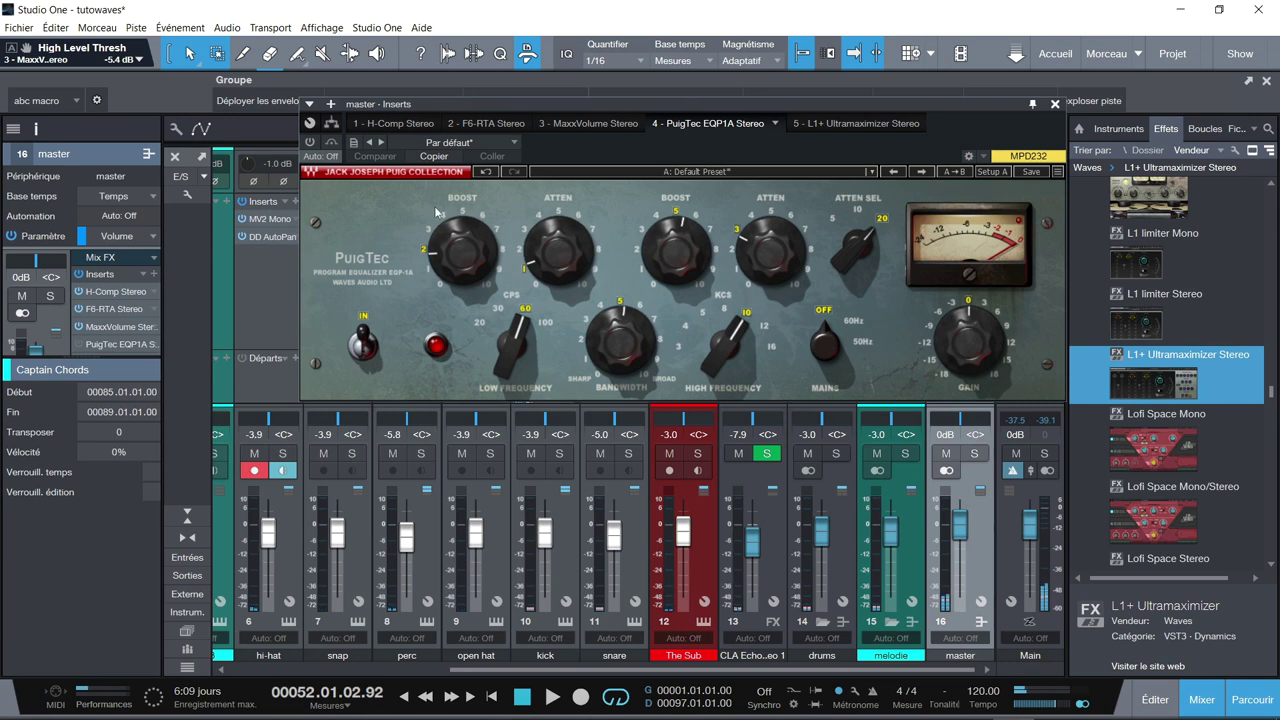
{"action": "left_click", "coordinate": [310, 142]}
{"action": "key", "text": "space"}
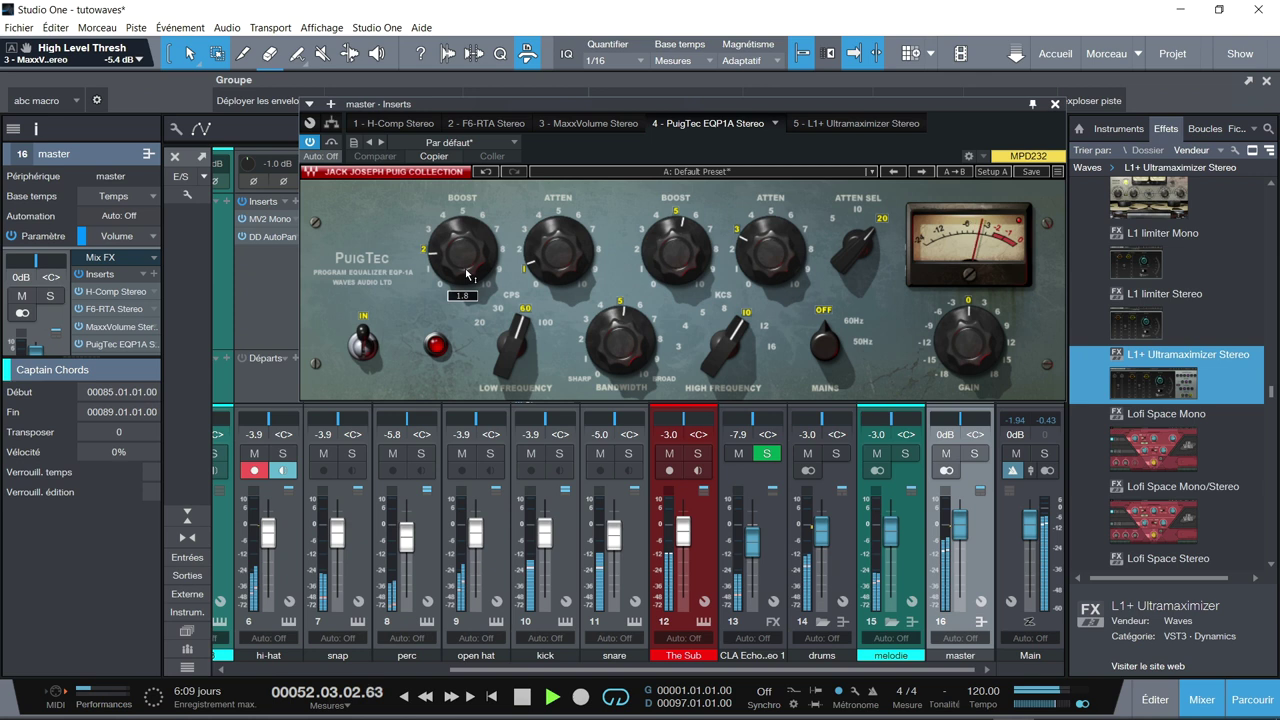
Adjust the PuigTec's low boost to about 2 and low attenuation to 0.8, then compare the equalizer bypassed and active.
{"action": "mouse_move", "coordinate": [469, 268]}
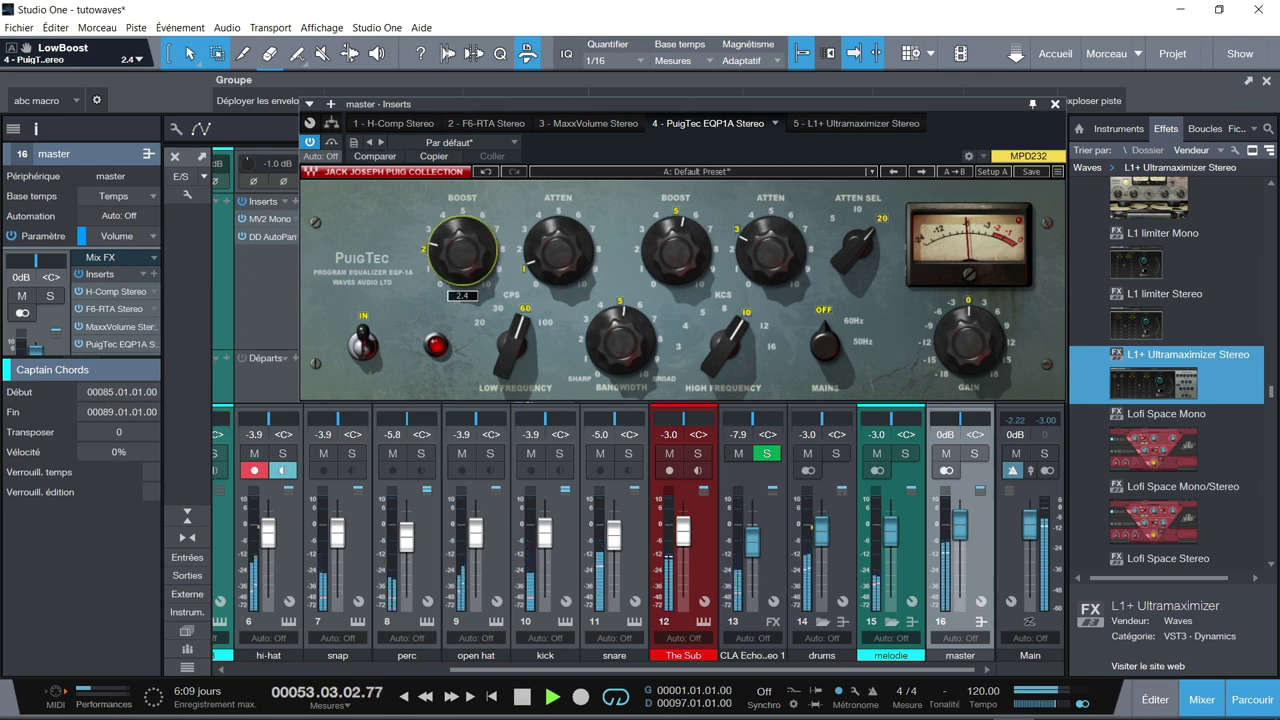
{"action": "mouse_move", "coordinate": [557, 250]}
{"action": "left_mouse_down"}
{"action": "mouse_move", "coordinate": [557, 210]}
{"action": "mouse_move", "coordinate": [557, 250]}
{"action": "left_mouse_up"}
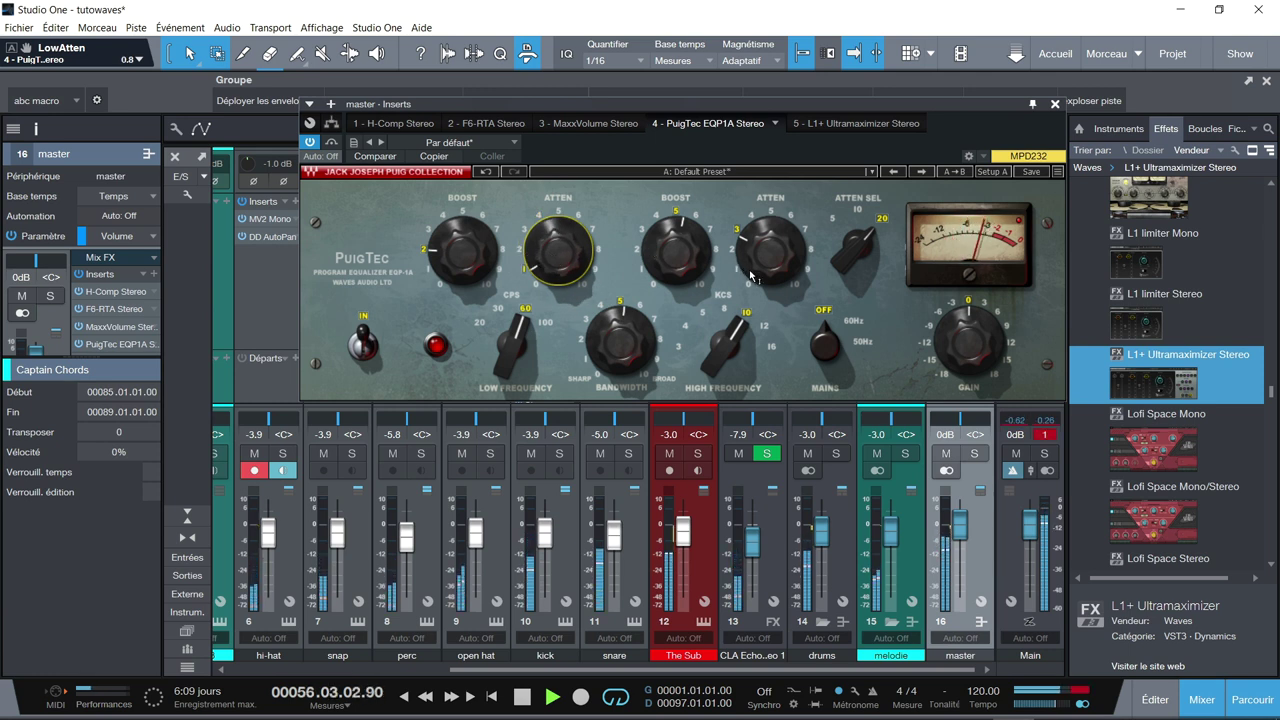
{"action": "left_click", "coordinate": [311, 144]}
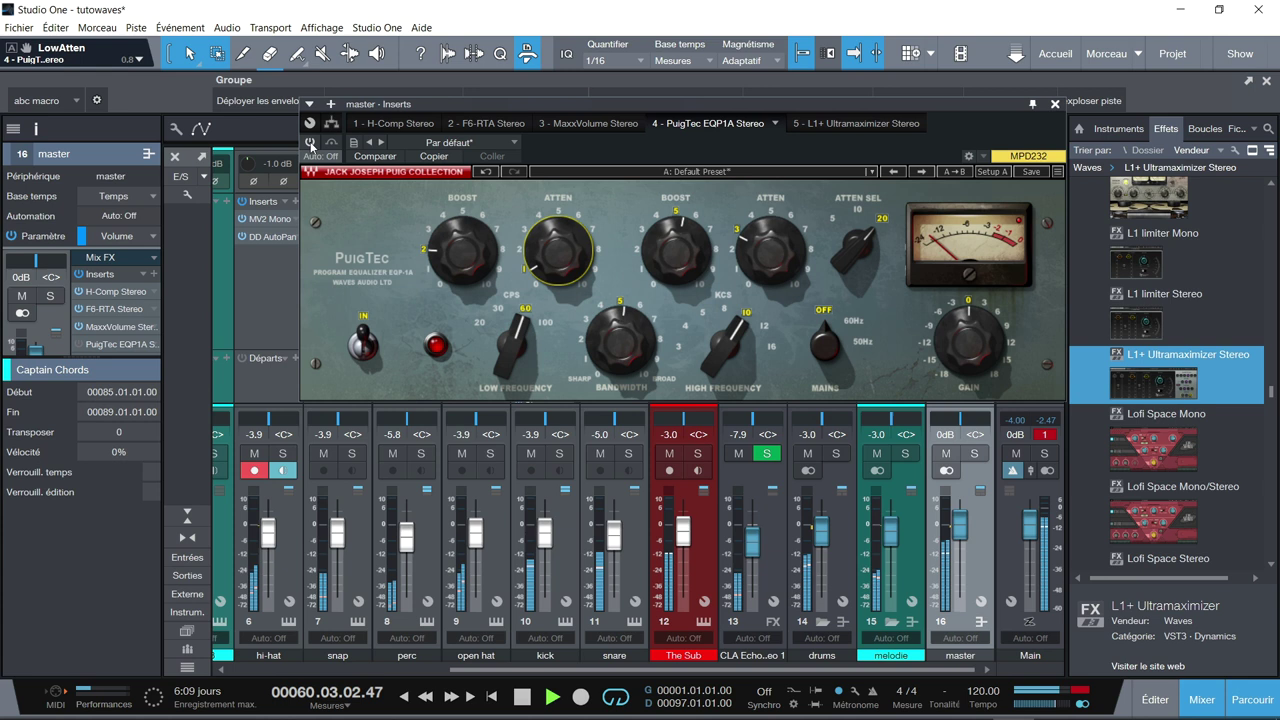
{"action": "left_click", "coordinate": [311, 144]}
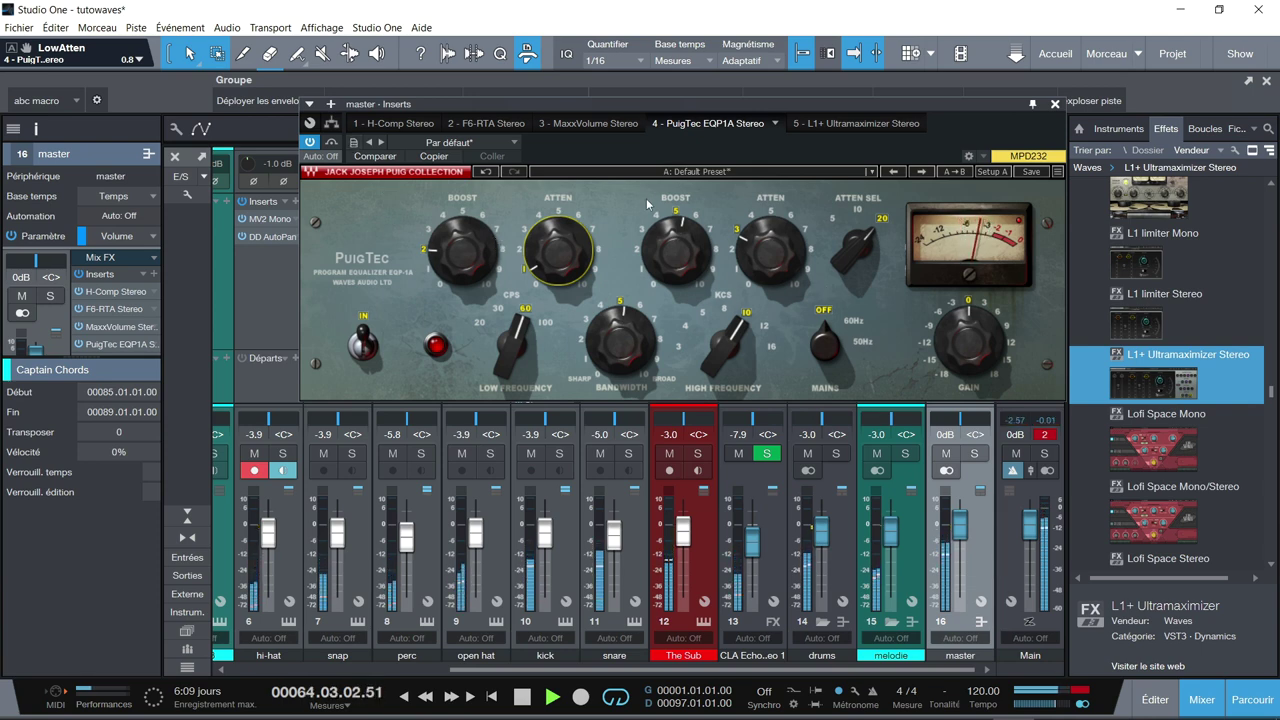
Set MaxxVolume's low-level threshold to -69.8 dB and high-level threshold to -4.4 dB, and clear the Main clip indicator.
{"action": "left_click", "coordinate": [611, 124]}
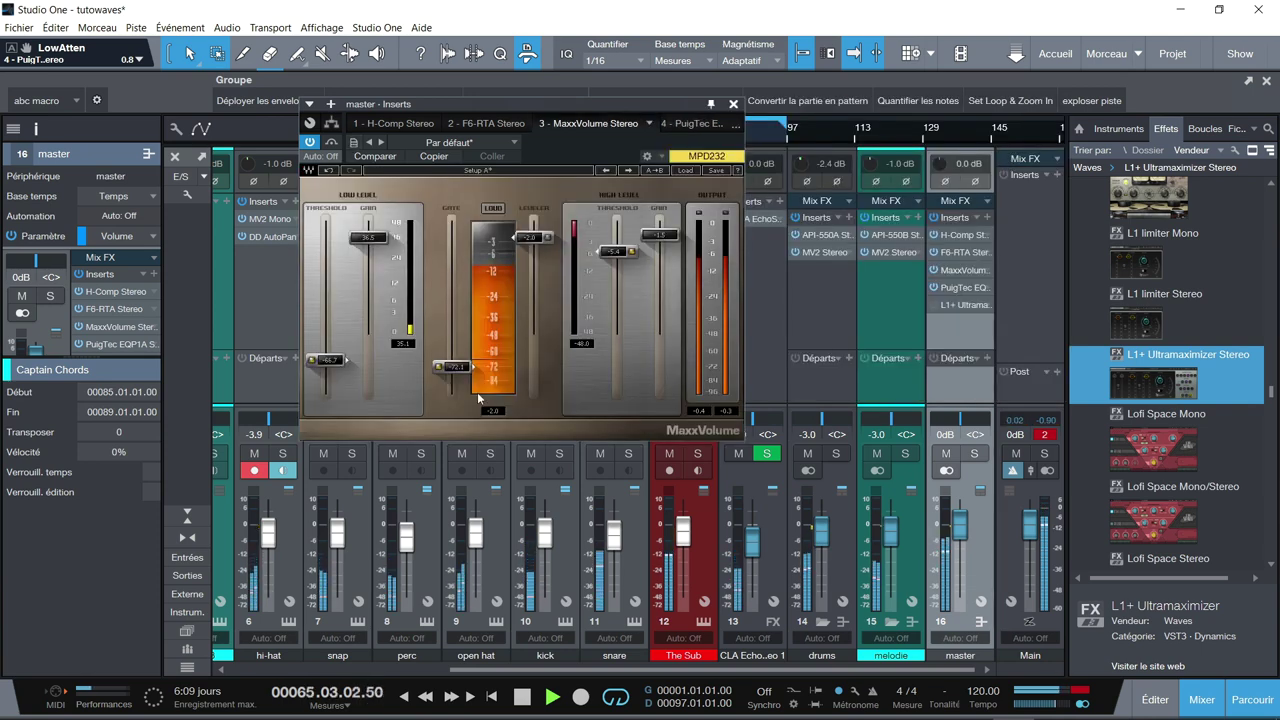
{"action": "left_click_drag", "start_coordinate": [327, 366], "coordinate": [327, 370]}
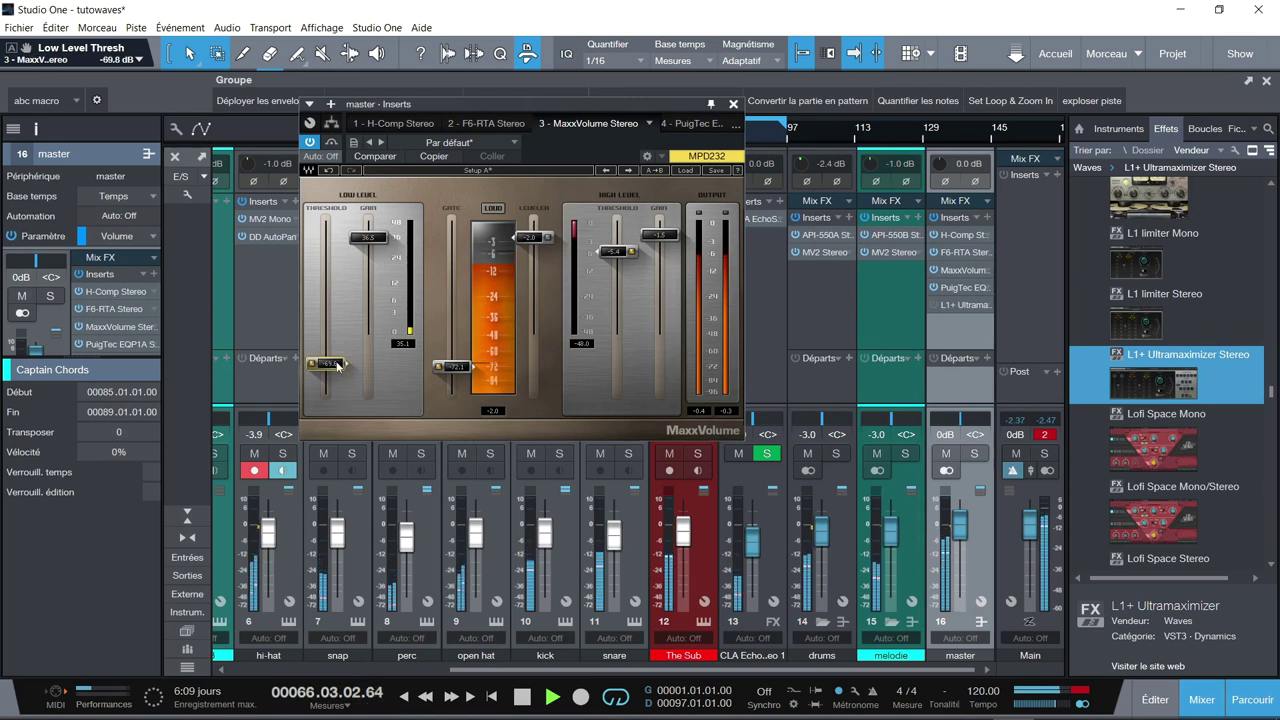
{"action": "left_click_drag", "start_coordinate": [618, 251], "coordinate": [614, 246]}
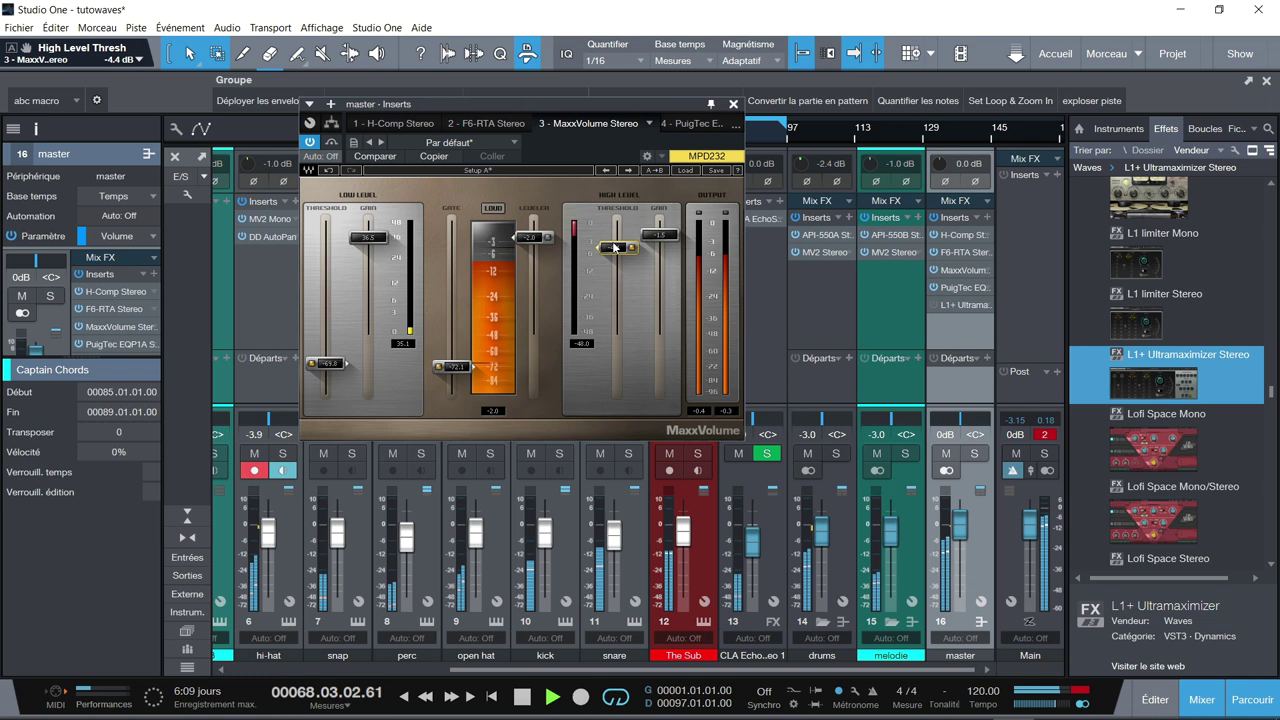
{"action": "left_click", "coordinate": [1048, 437]}
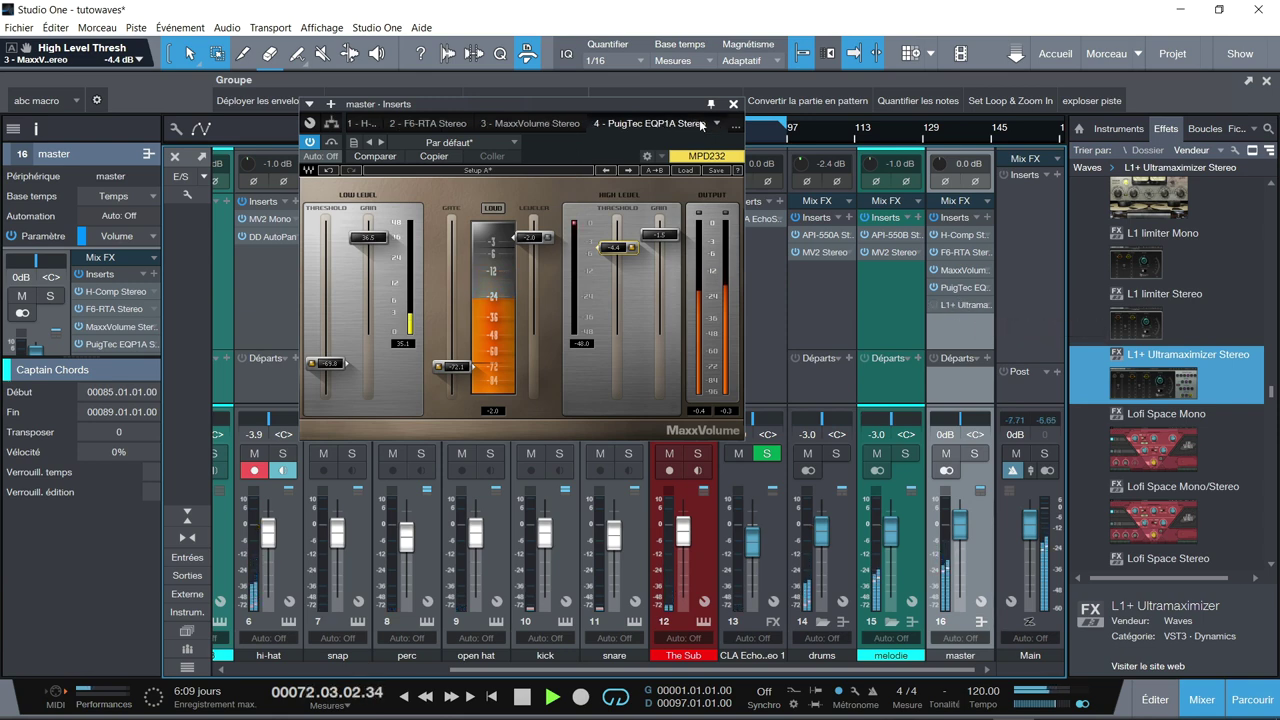
View the settings of the master's PuigTec EQP1A and bypassed L1+ Ultramaximizer Stereo, and play the song.
{"action": "left_click", "coordinate": [692, 124]}
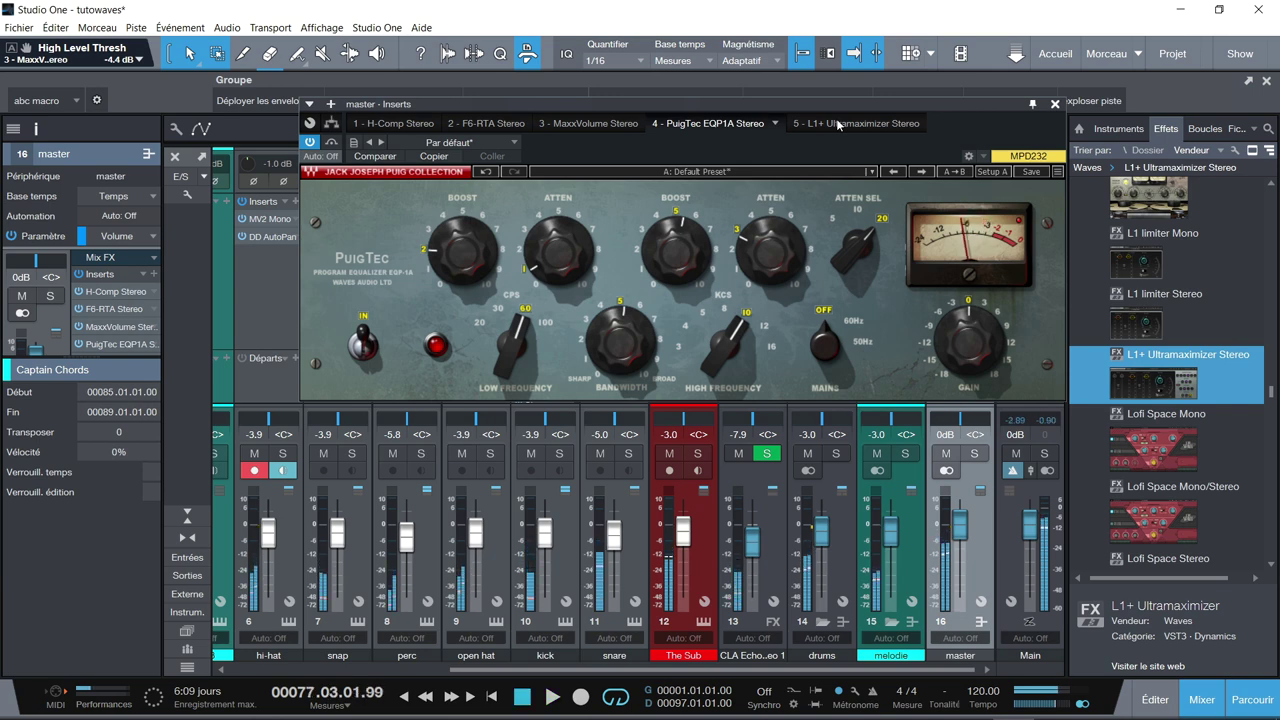
{"action": "left_click", "coordinate": [838, 124]}
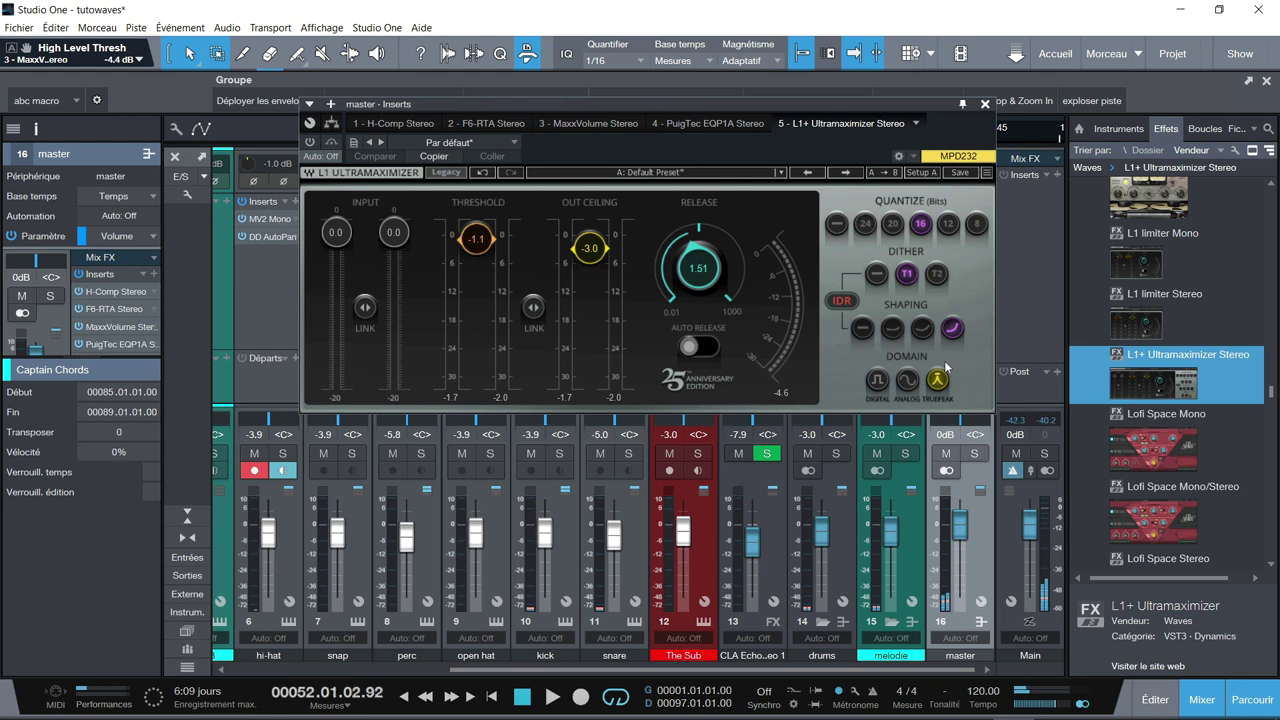
{"action": "key", "text": "space"}
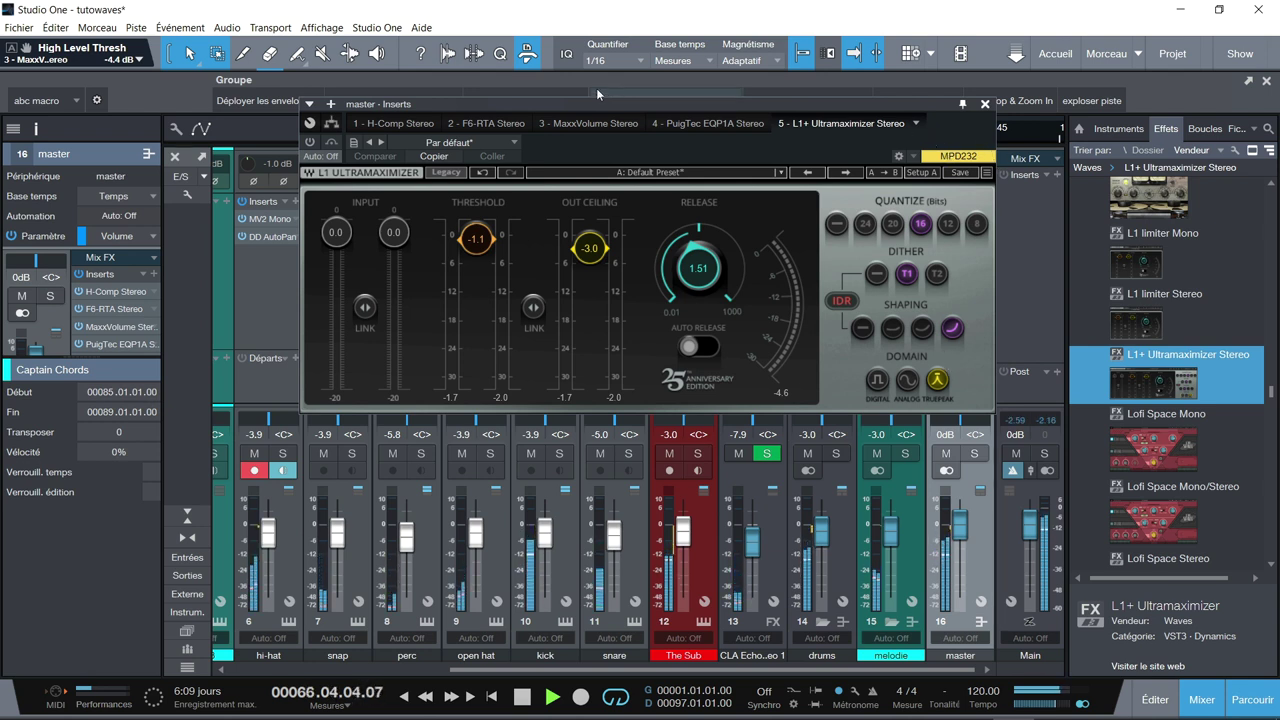
Revisit the master's PuigTec EQP1A and MaxxVolume settings during playback and close the insert window.
{"action": "left_click", "coordinate": [704, 124]}
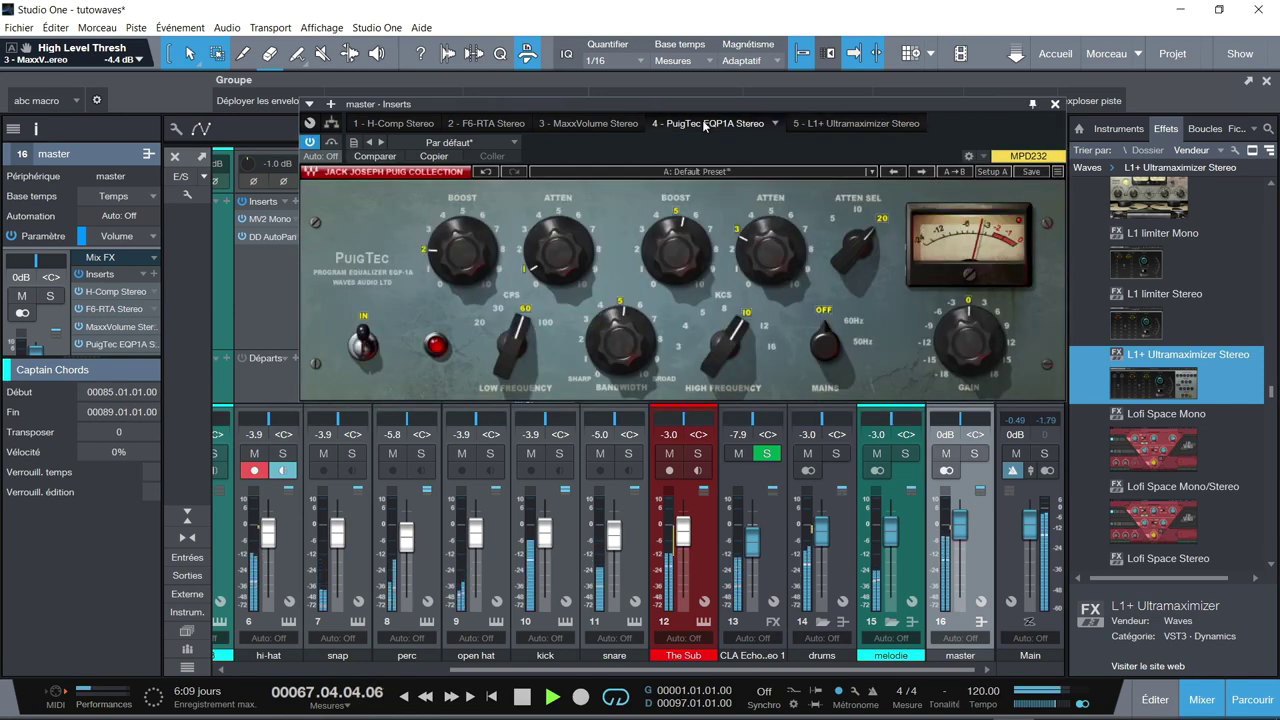
{"action": "left_click", "coordinate": [583, 123]}
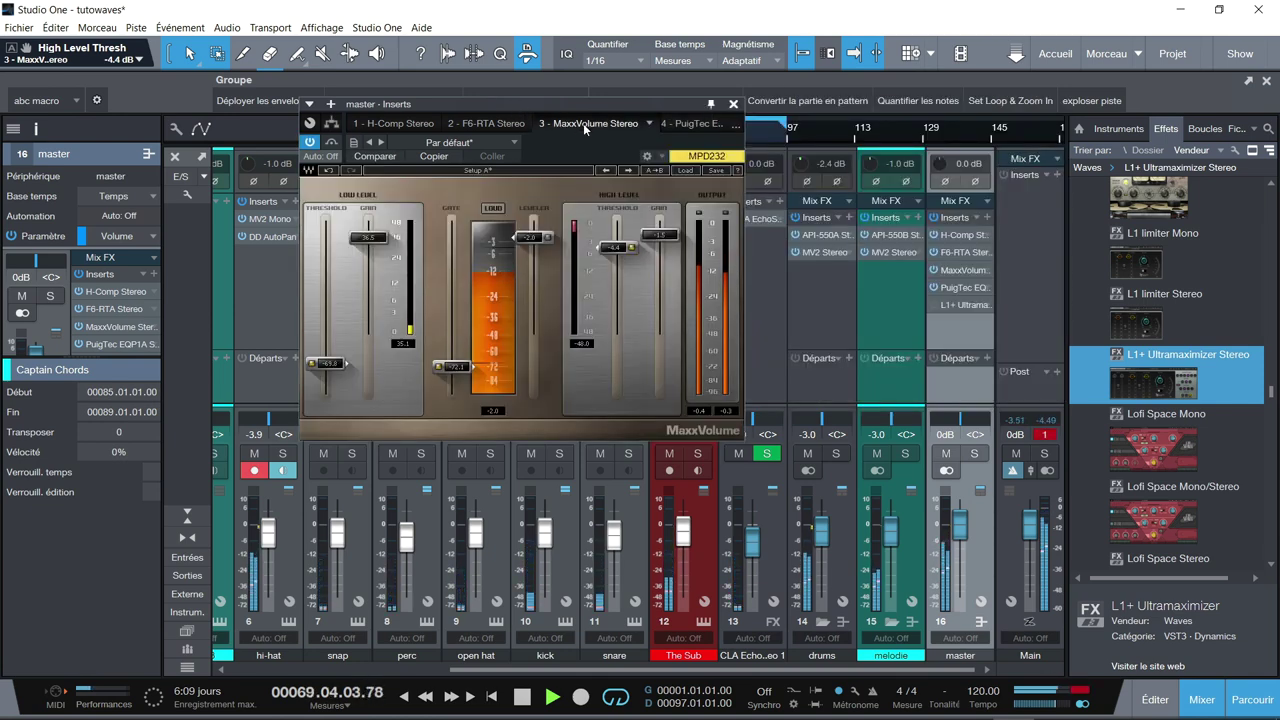
{"action": "left_click", "coordinate": [732, 105]}
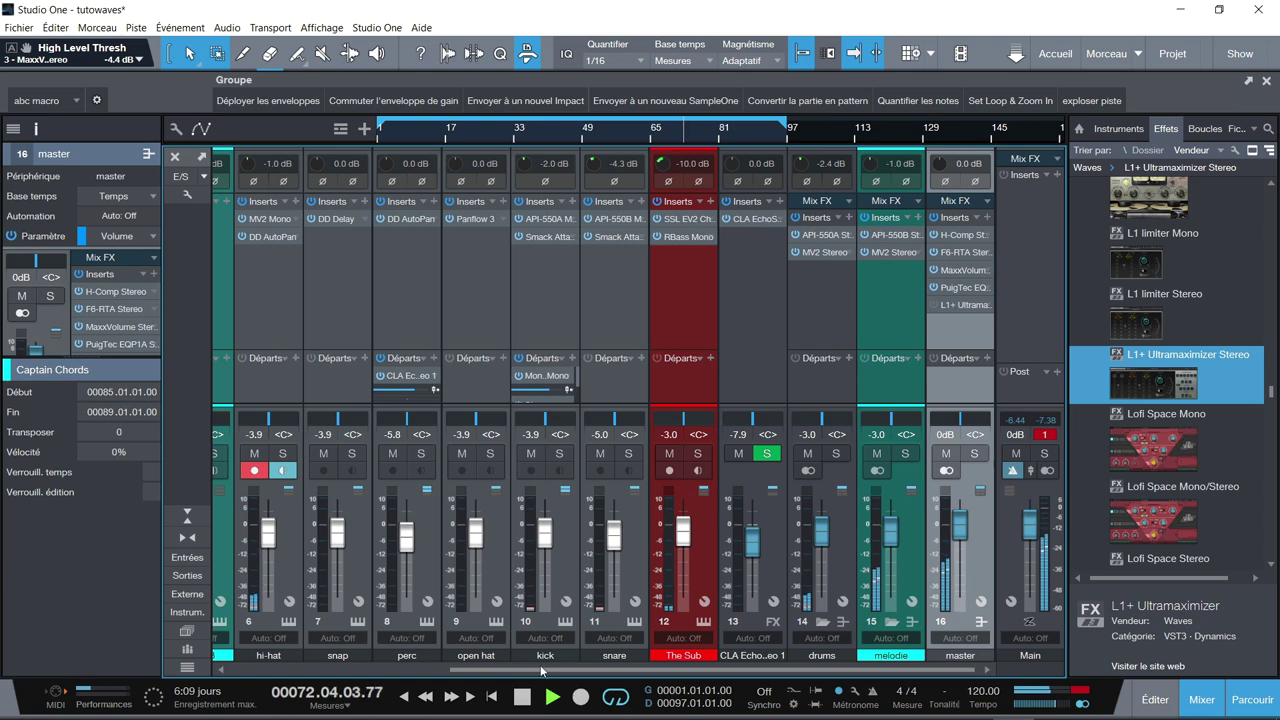
Stop playback, open the drums bus's MV2 Stereo insert and solo the drums bus with the Main clip indicator cleared.
{"action": "left_click_drag", "start_coordinate": [537, 675], "coordinate": [324, 692]}
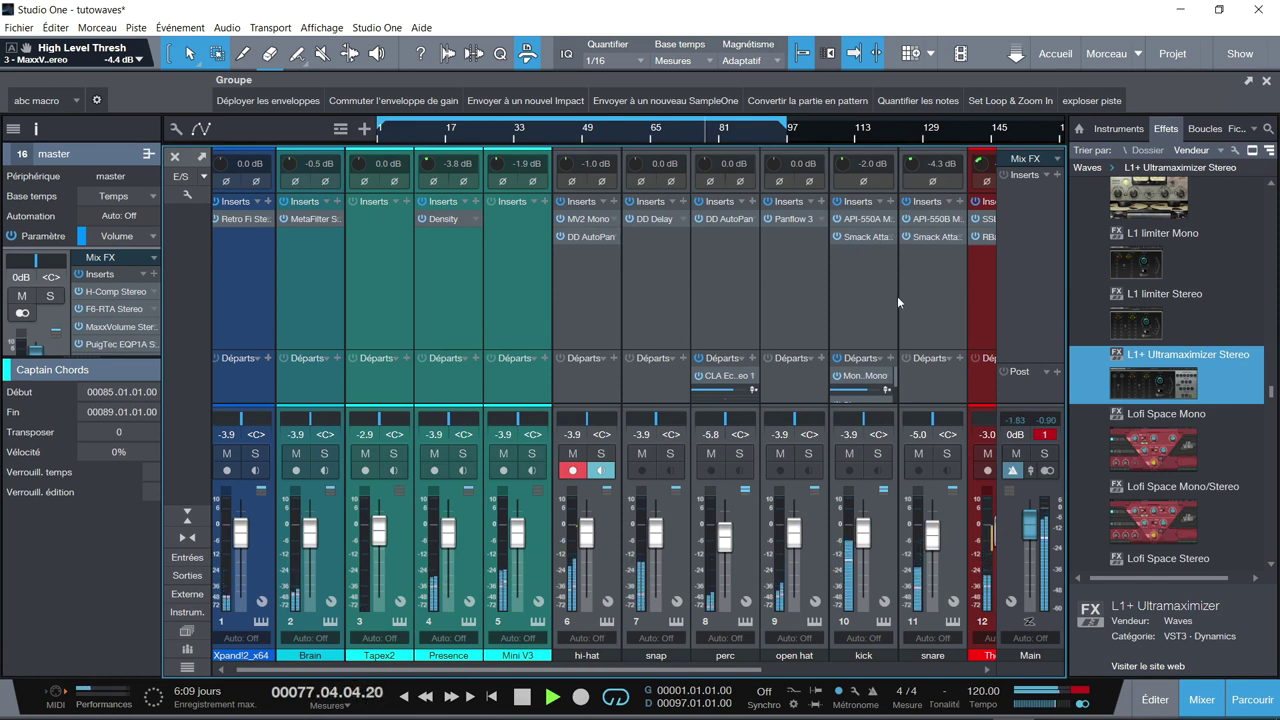
{"action": "scroll", "coordinate": [712, 655], "scroll_direction": "right", "scroll_amount": 5}
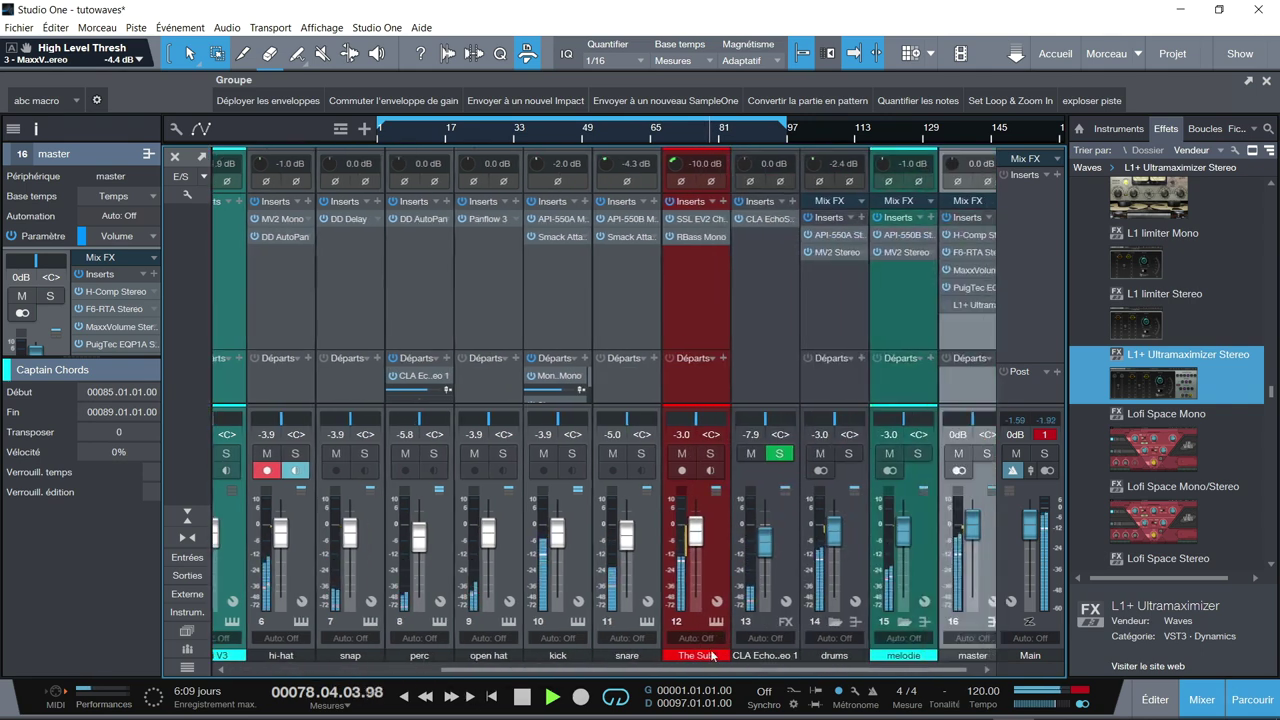
{"action": "key", "text": "space"}
{"action": "double_click", "coordinate": [830, 256]}
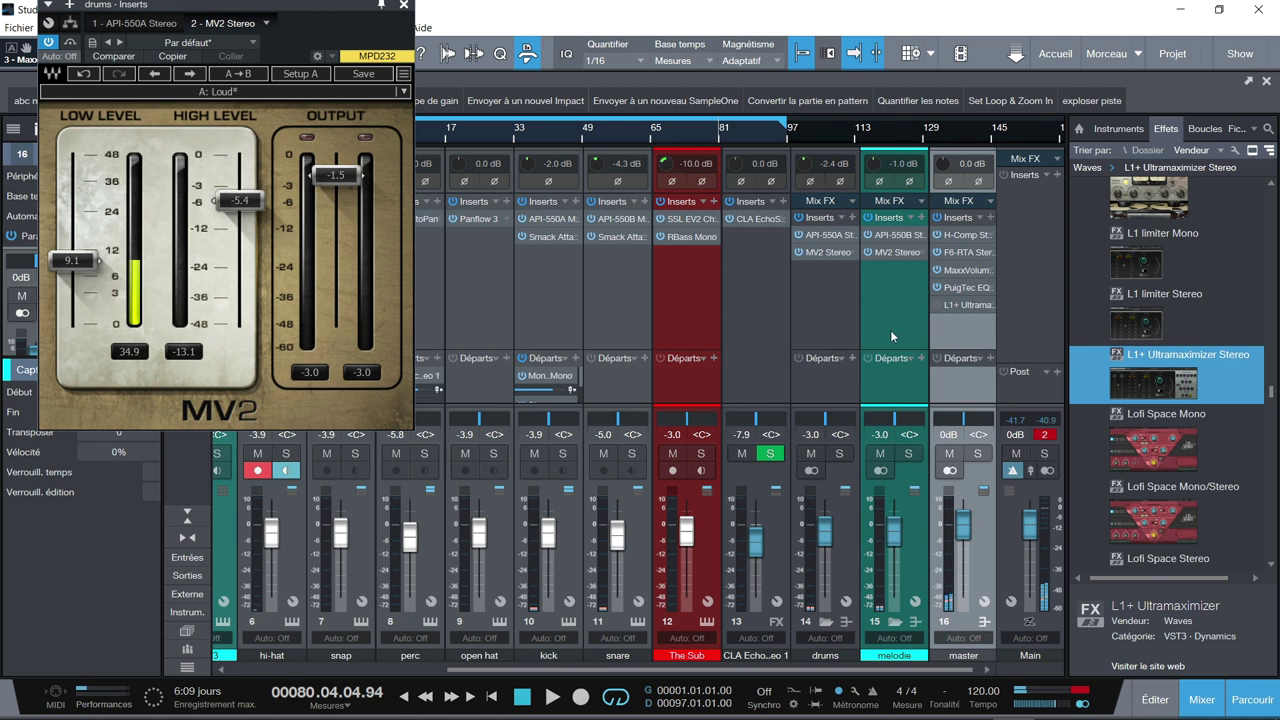
{"action": "left_click", "coordinate": [1043, 437]}
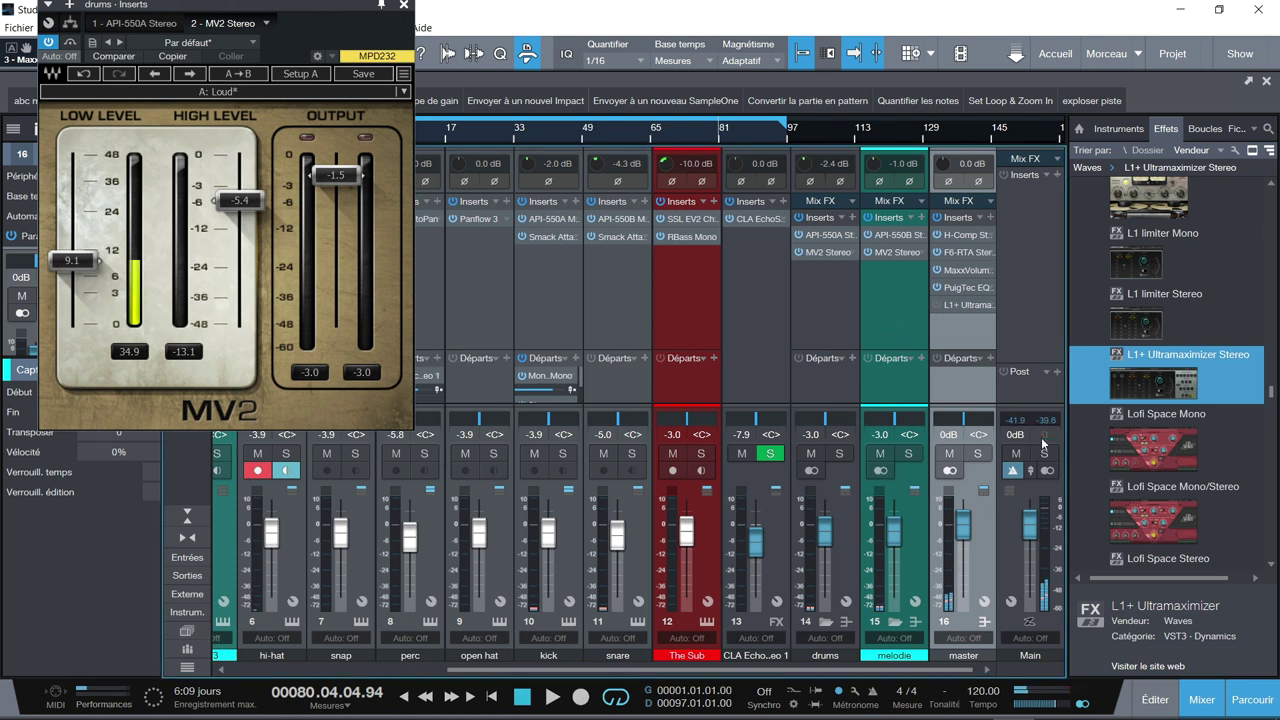
{"action": "left_click", "coordinate": [830, 459]}
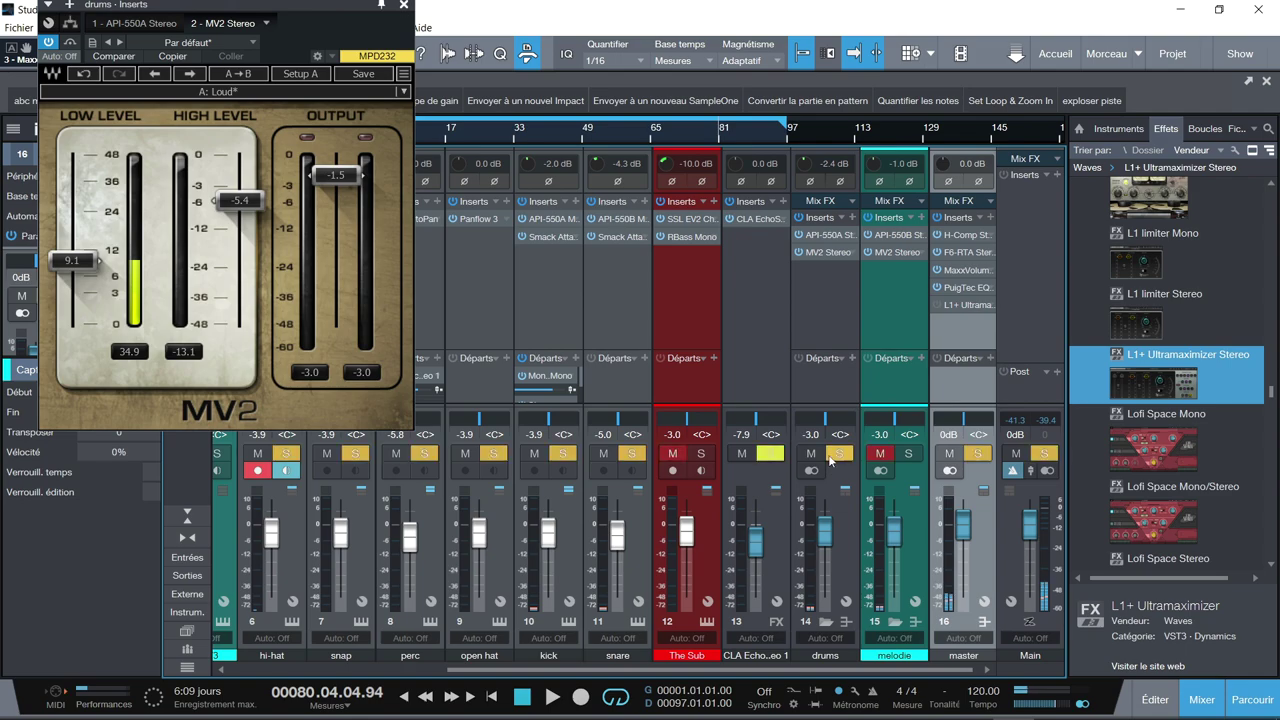